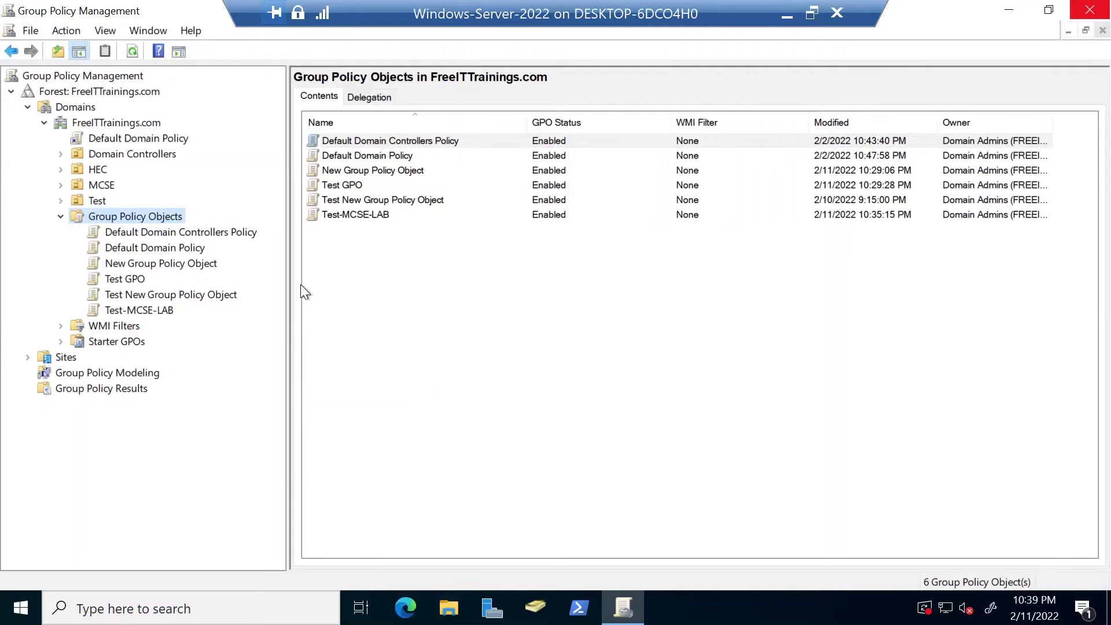
# Step: Create a new group policy object named Test-Software-Deployment based on the starter GPO New Starter GPO for MCSE Lab
pyautogui.rightClick(176, 220)
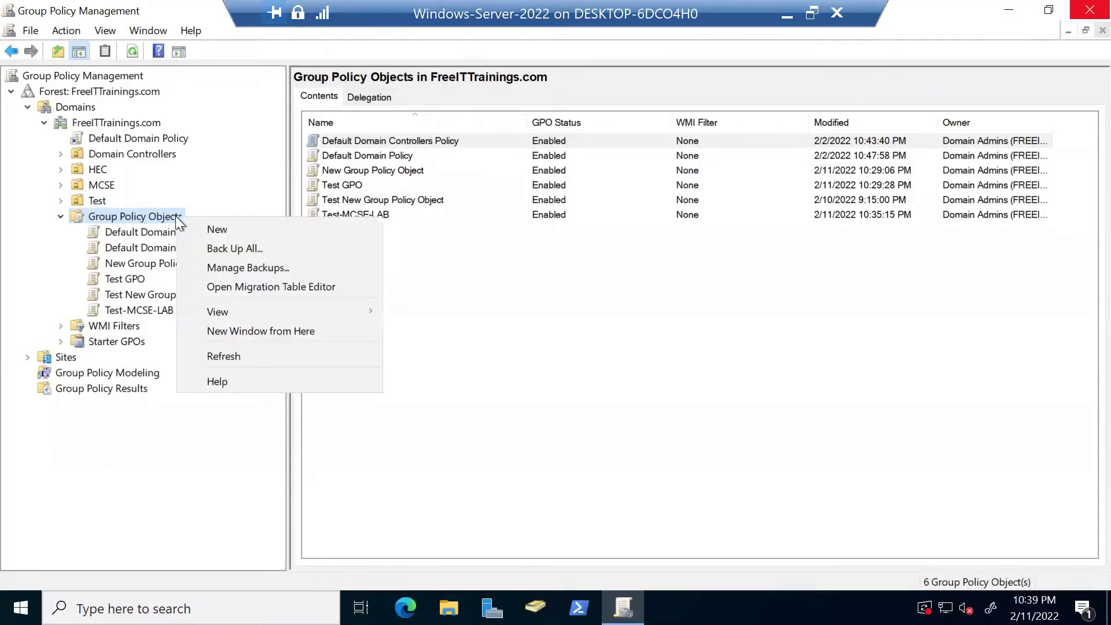
pyautogui.click(207, 226)
pyautogui.write('Test-')
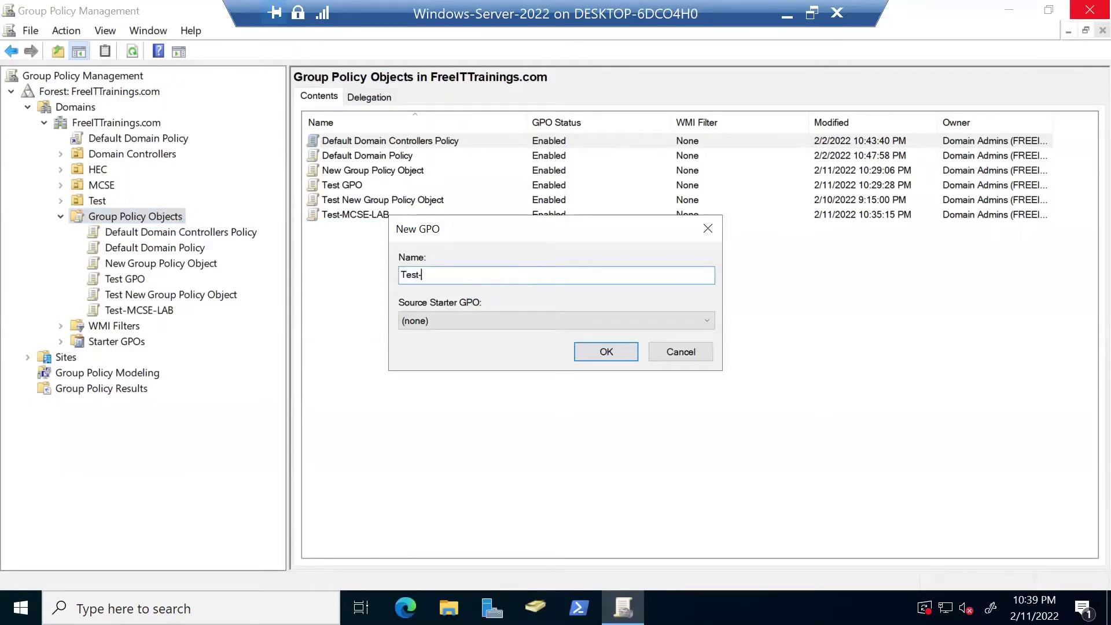
pyautogui.write('Software-Deployment')
pyautogui.click(521, 319)
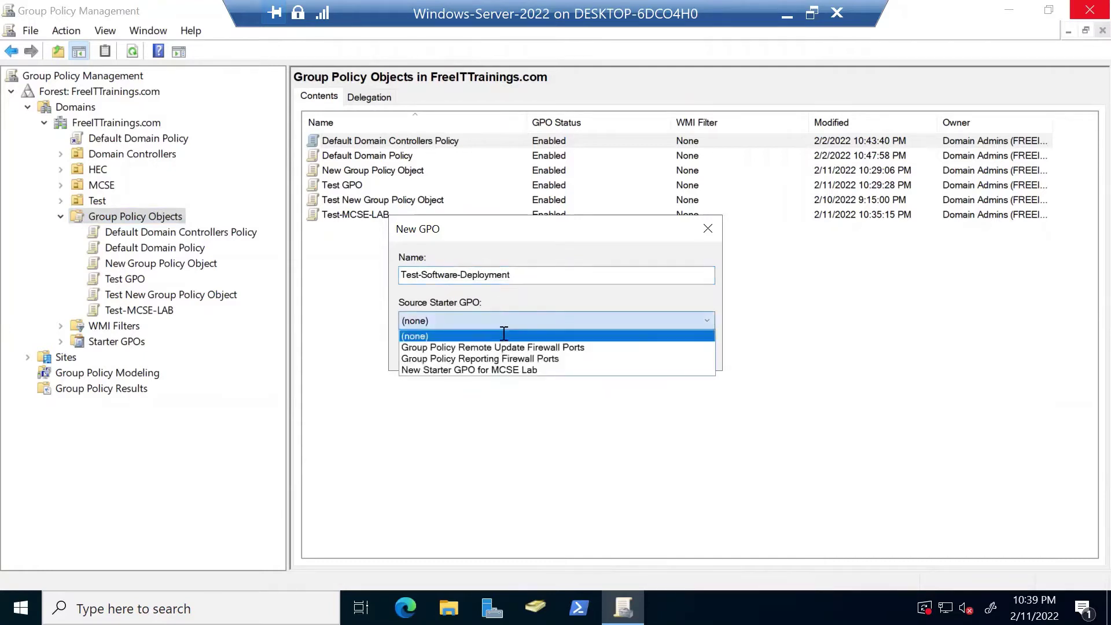
pyautogui.click(464, 371)
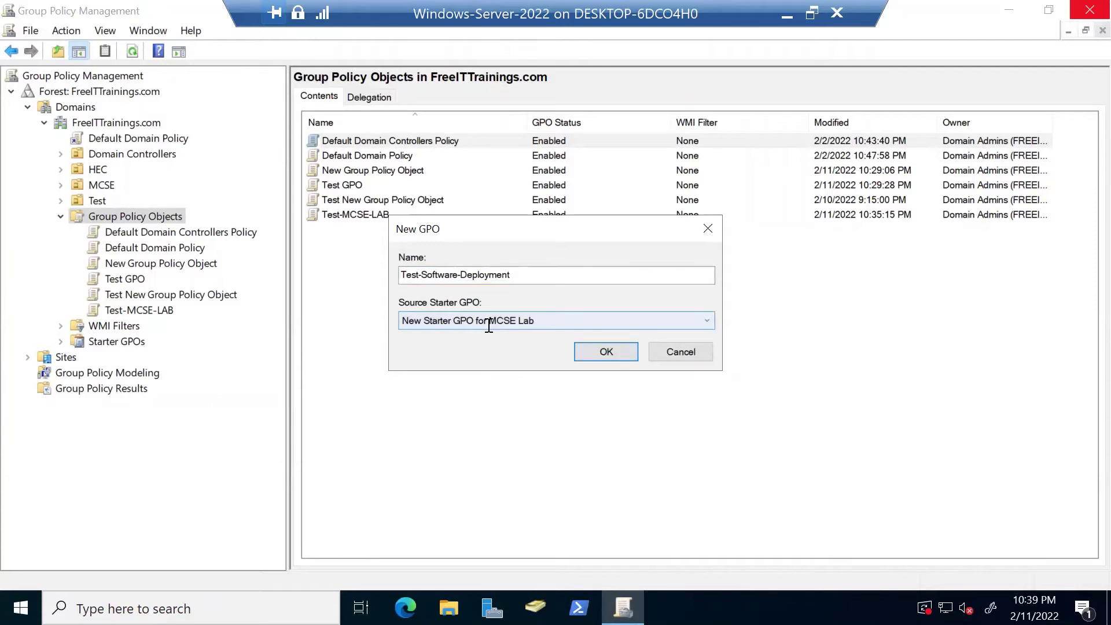
pyautogui.click(489, 276)
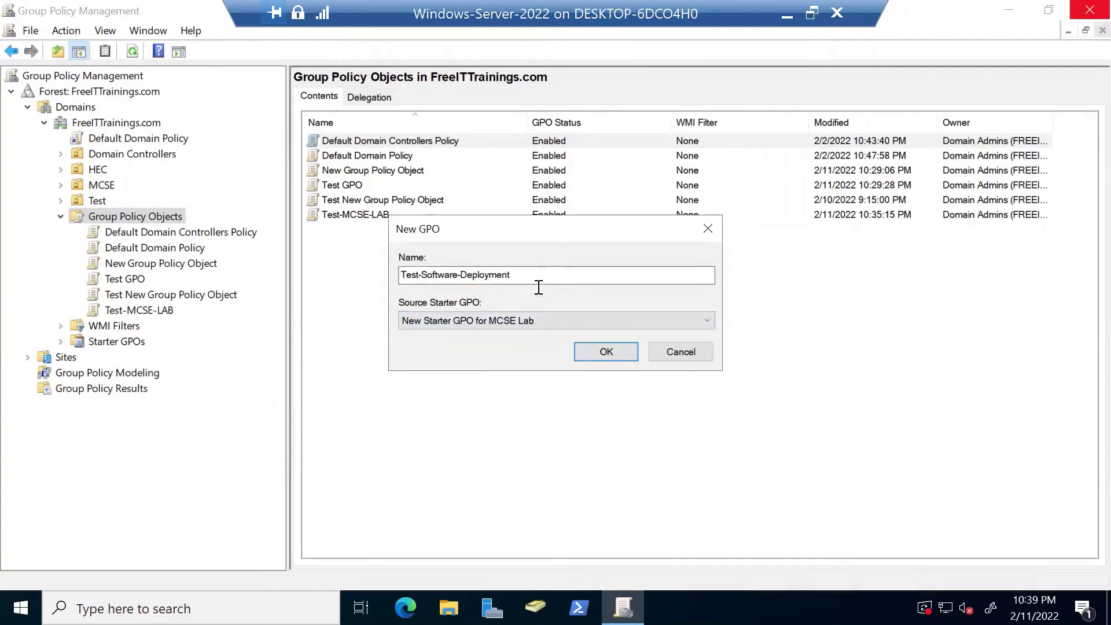
pyautogui.click(598, 351)
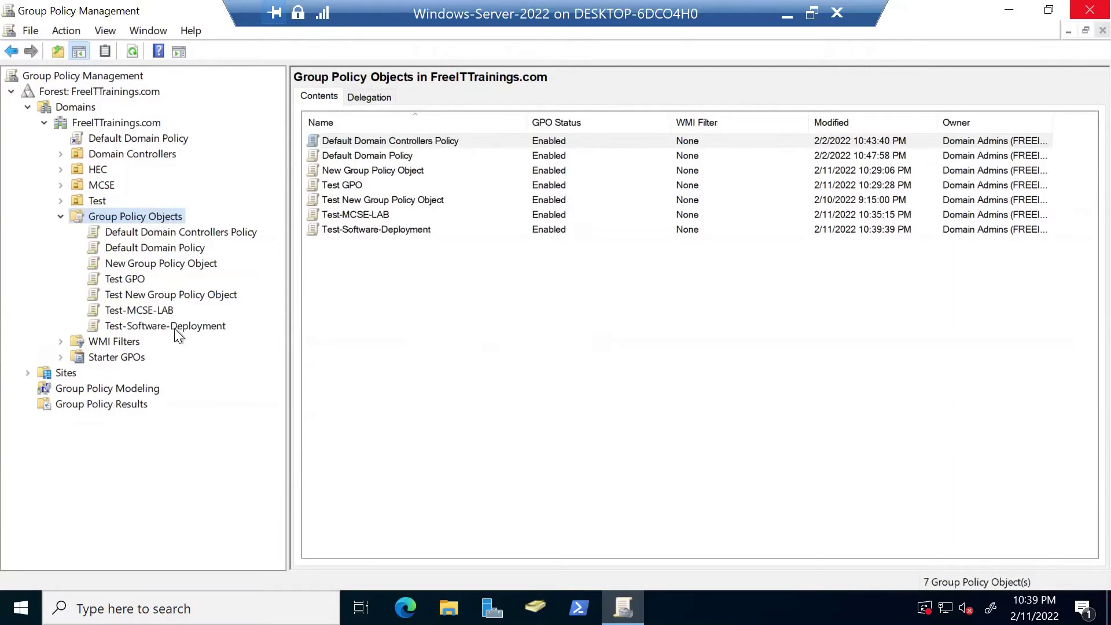
# Step: Open the Test-Software-Deployment GPO for editing, maximize the editor and widen its console tree
pyautogui.click(175, 328)
pyautogui.rightClick(175, 328)
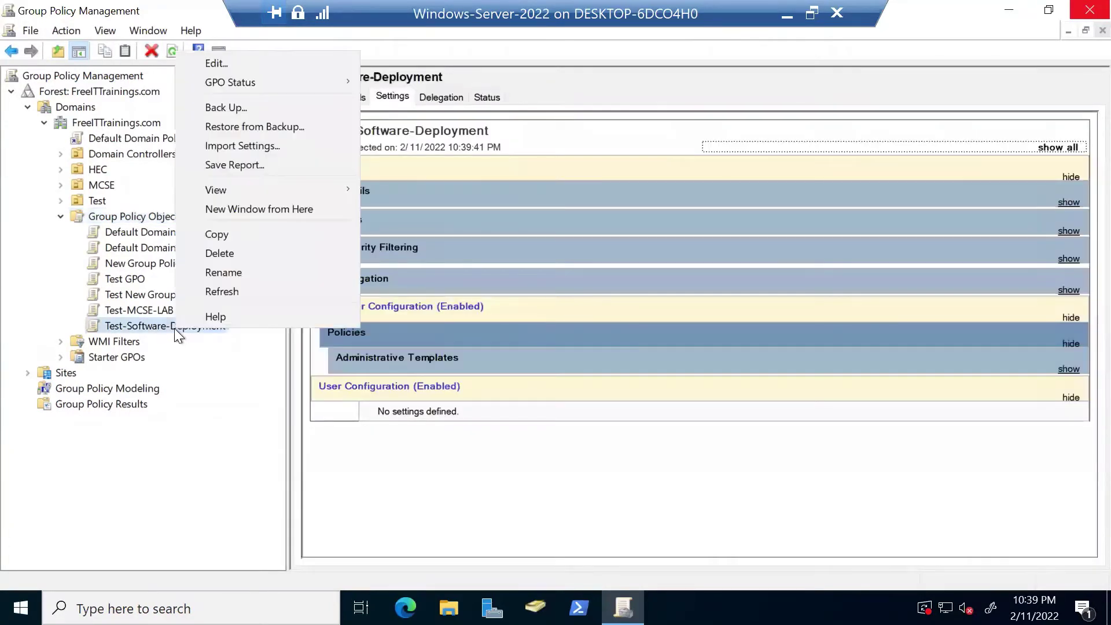
pyautogui.click(238, 64)
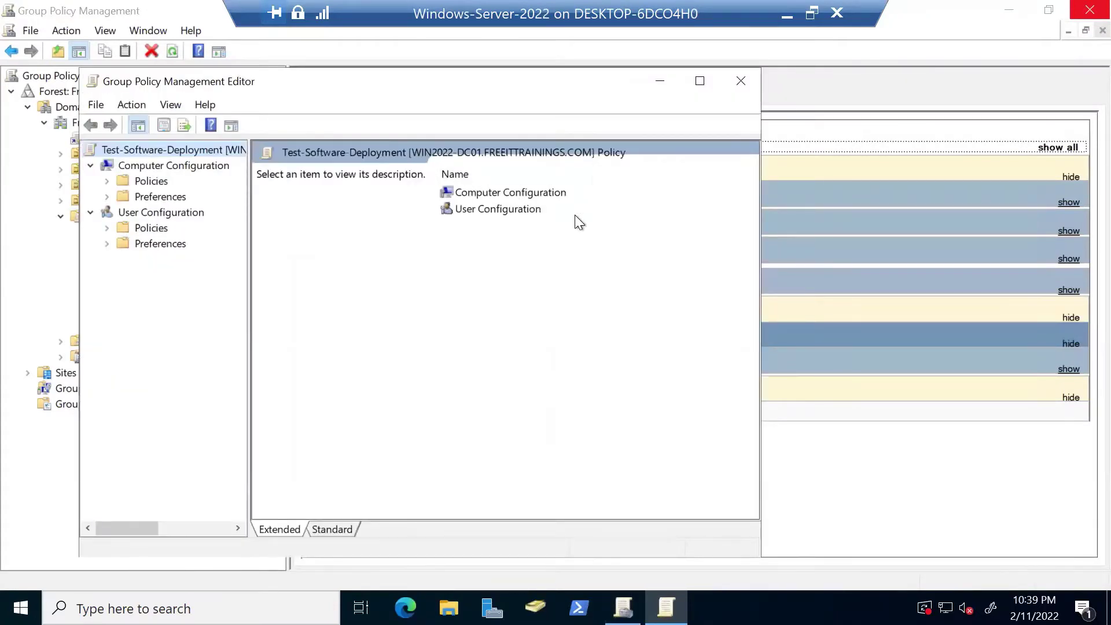
pyautogui.click(700, 82)
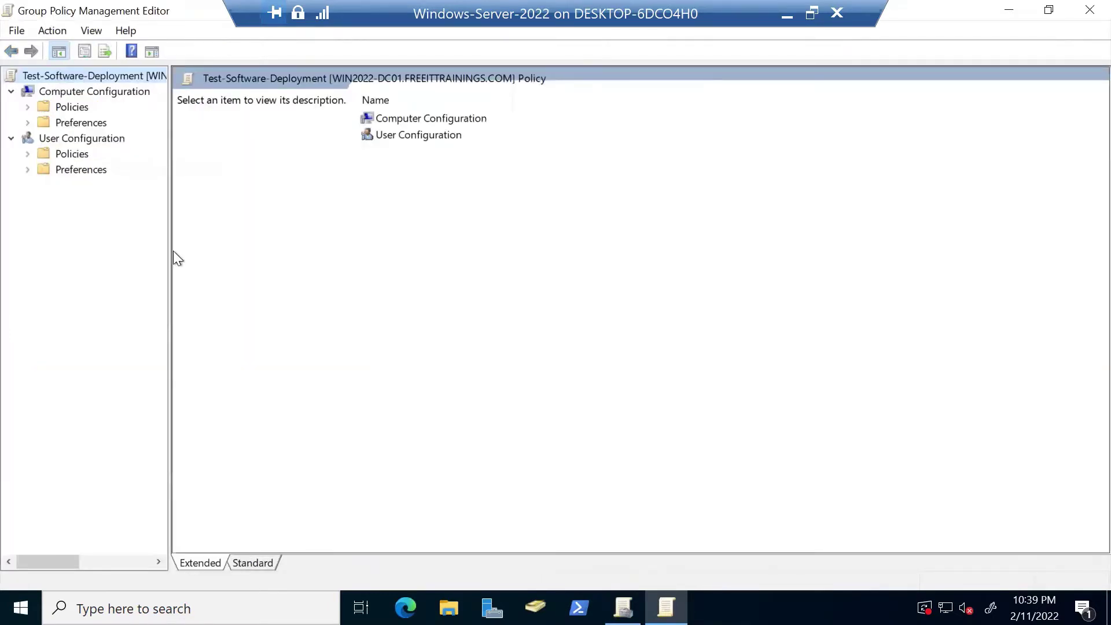
pyautogui.moveTo(173, 251); pyautogui.dragTo(218, 253)
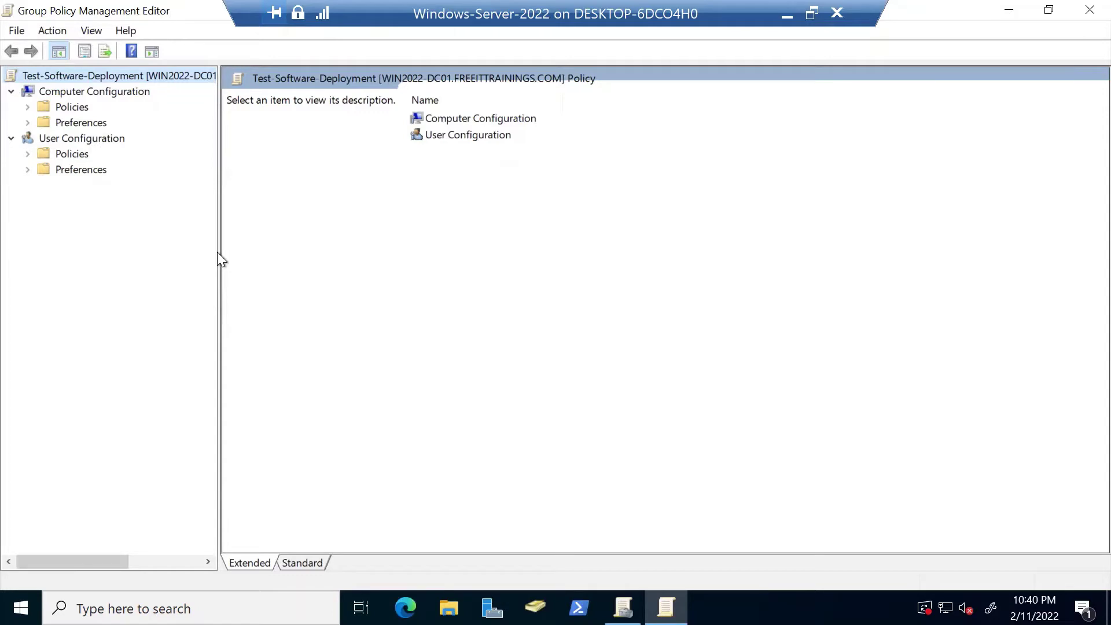
# Step: Minimize the policy windows, look through drive C:, and inspect the installer packages in the Software folder on drive D:
pyautogui.click(1007, 10)
pyautogui.click(1007, 10)
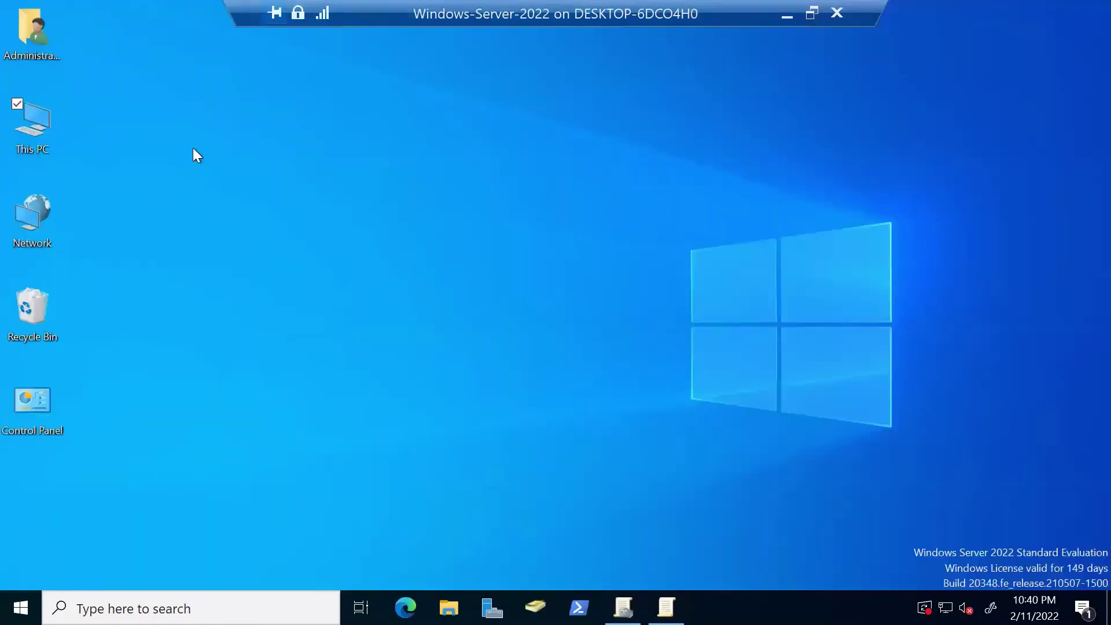
pyautogui.doubleClick(40, 123)
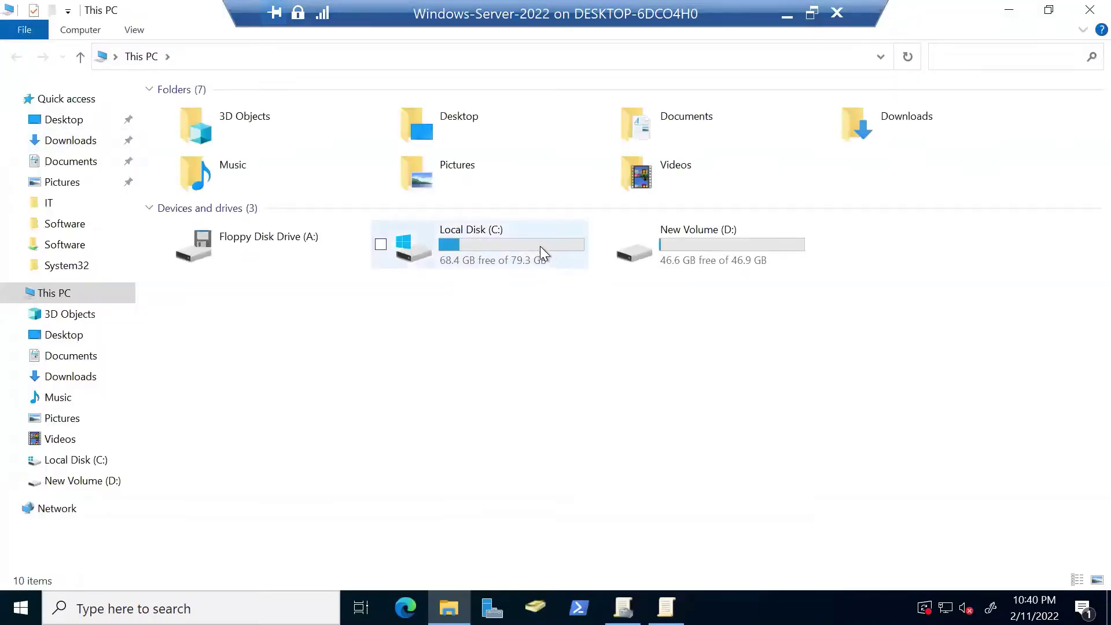
pyautogui.doubleClick(542, 248)
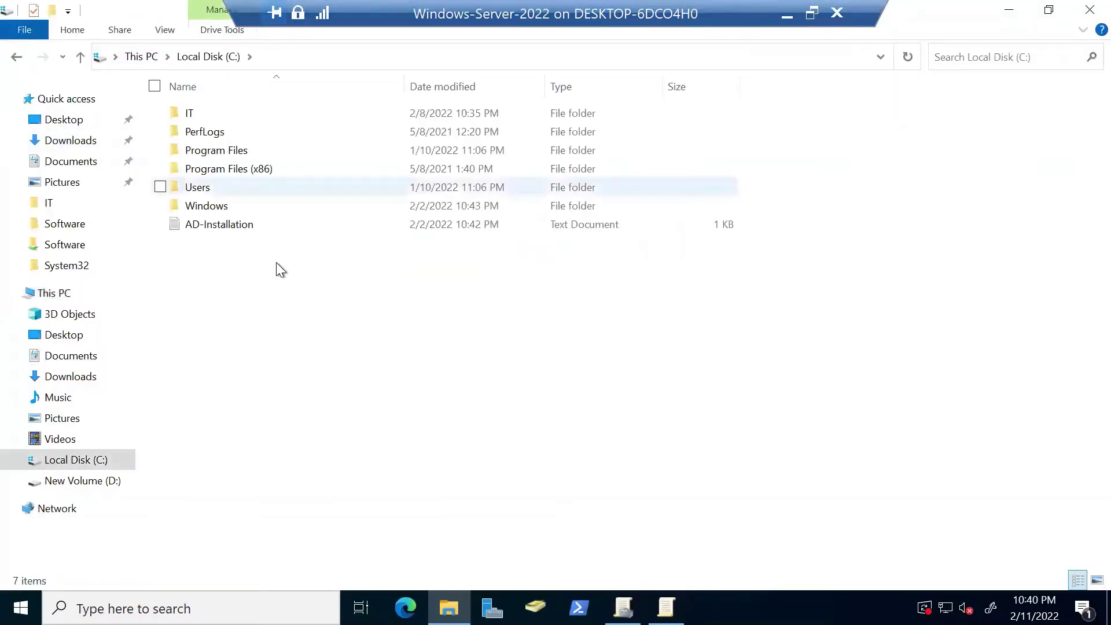
pyautogui.click(80, 57)
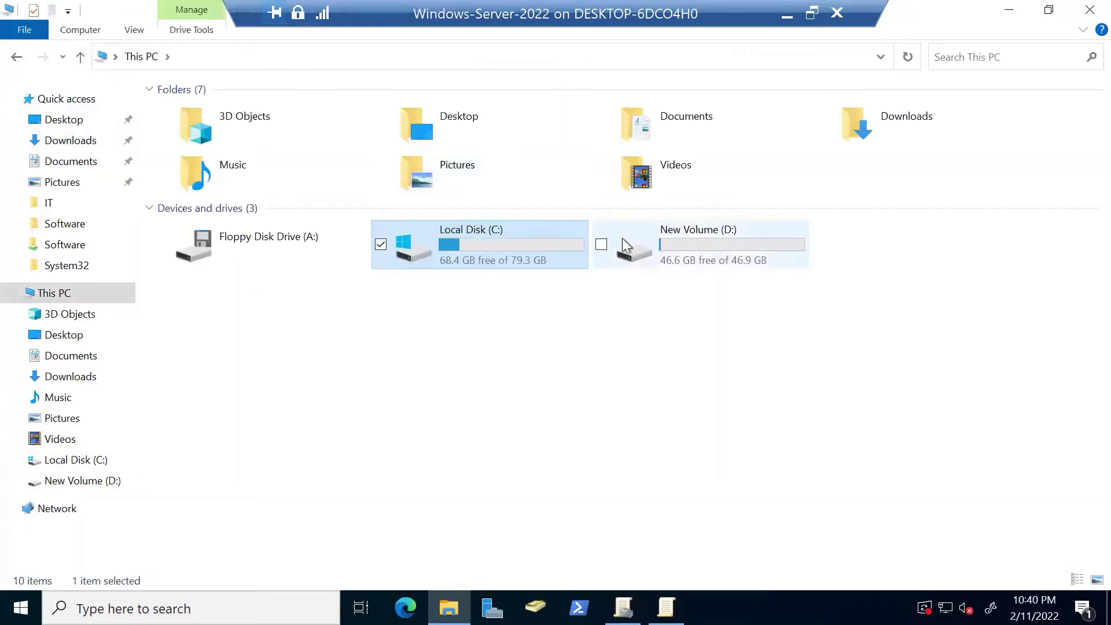
pyautogui.doubleClick(666, 246)
pyautogui.click(224, 135)
pyautogui.doubleClick(224, 133)
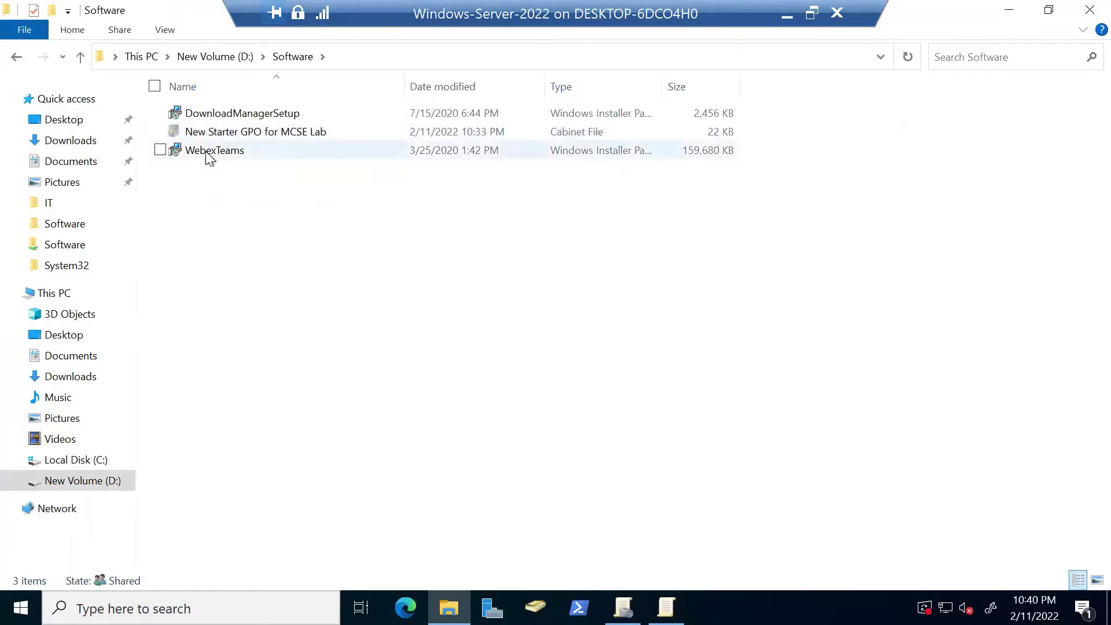
pyautogui.click(273, 113)
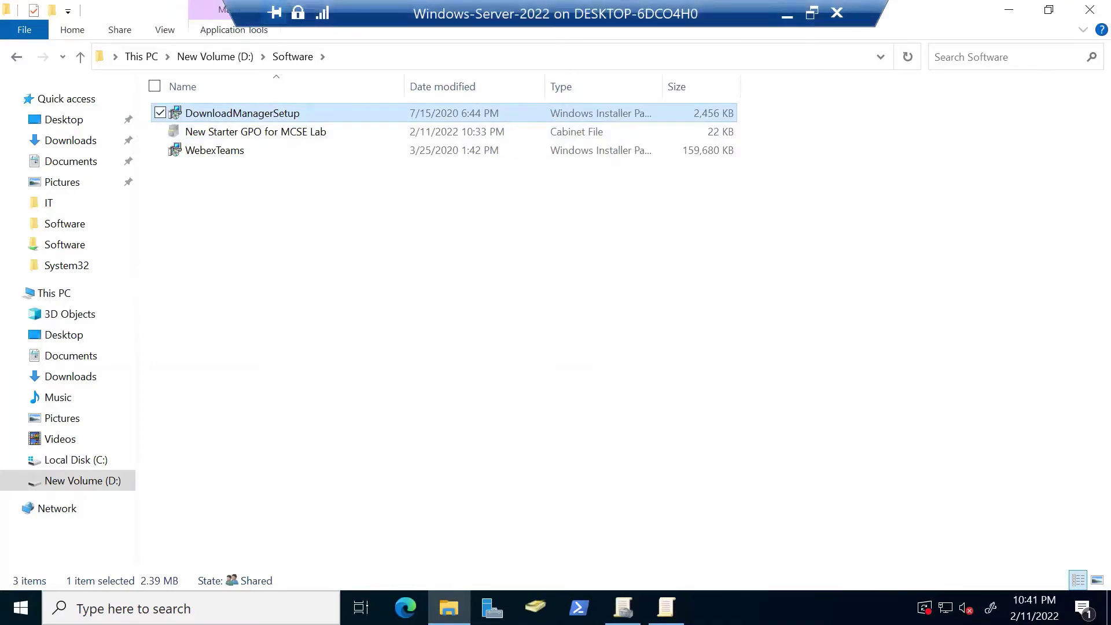
pyautogui.click(812, 12)
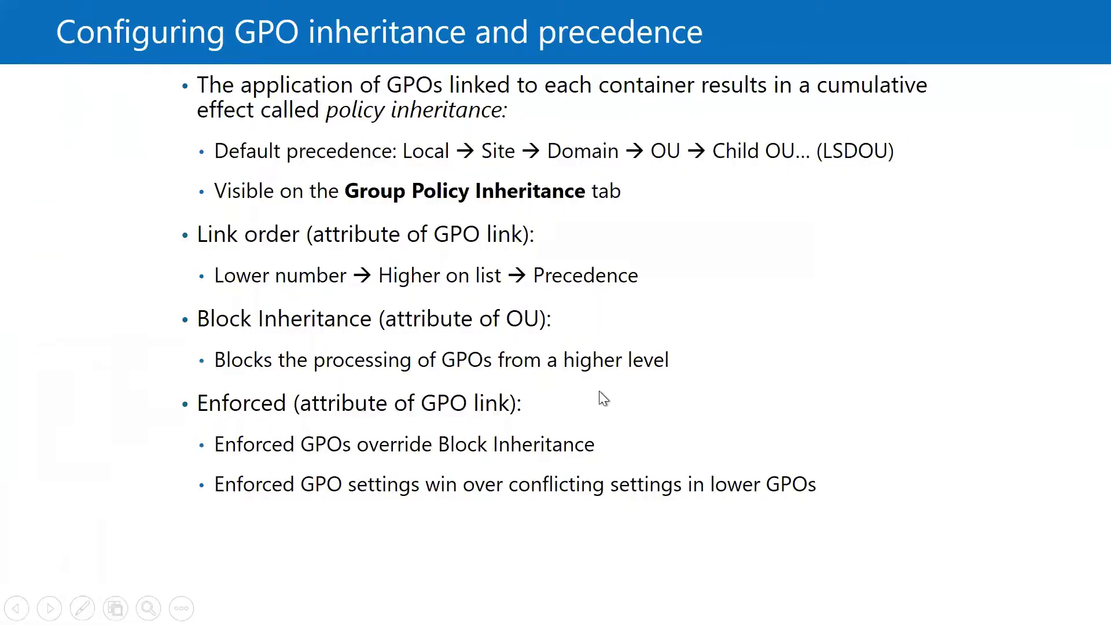
pyautogui.press('super+d')
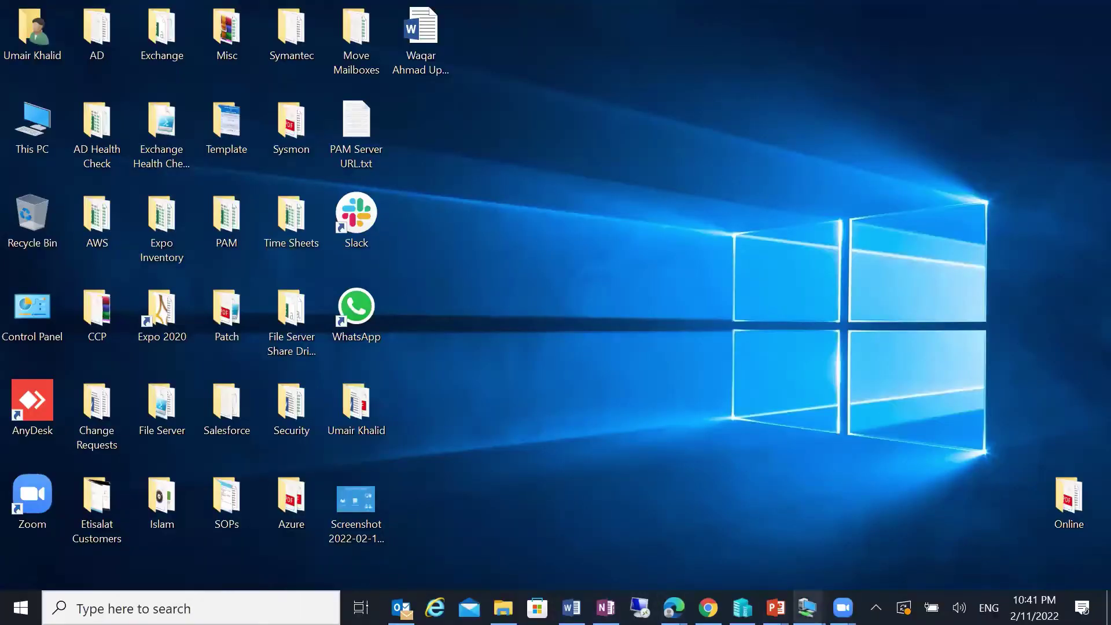
pyautogui.moveTo(809, 607)
pyautogui.click(883, 554)
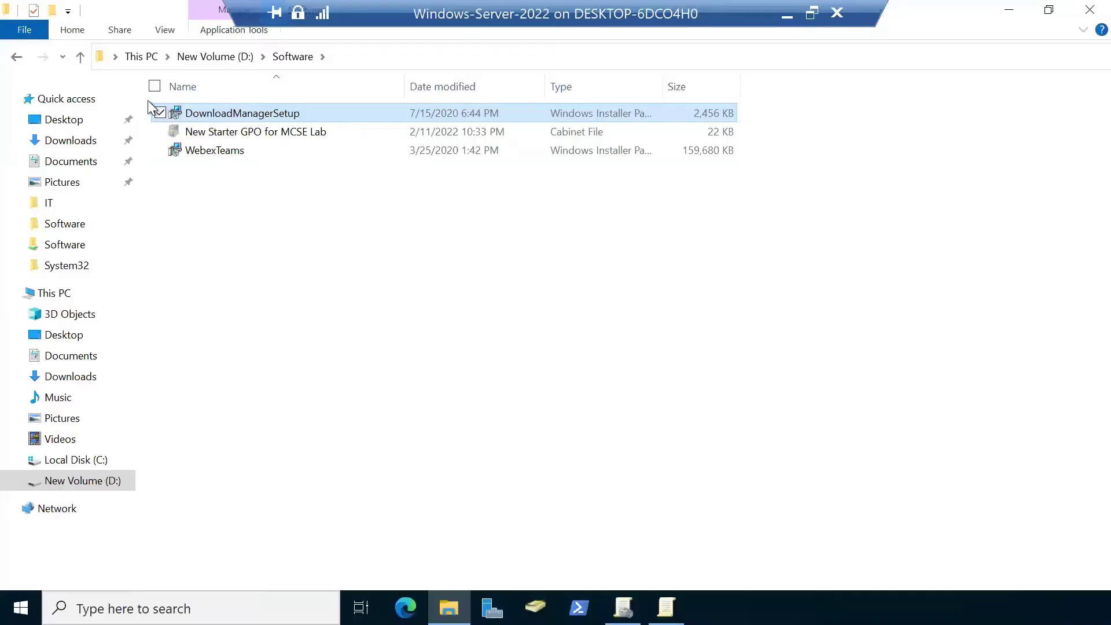
# Step: Review the network sharing of the Software folder on drive D:, choosing Everyone in the sharing dialog and cancelling without sharing
pyautogui.click(81, 56)
pyautogui.rightClick(208, 120)
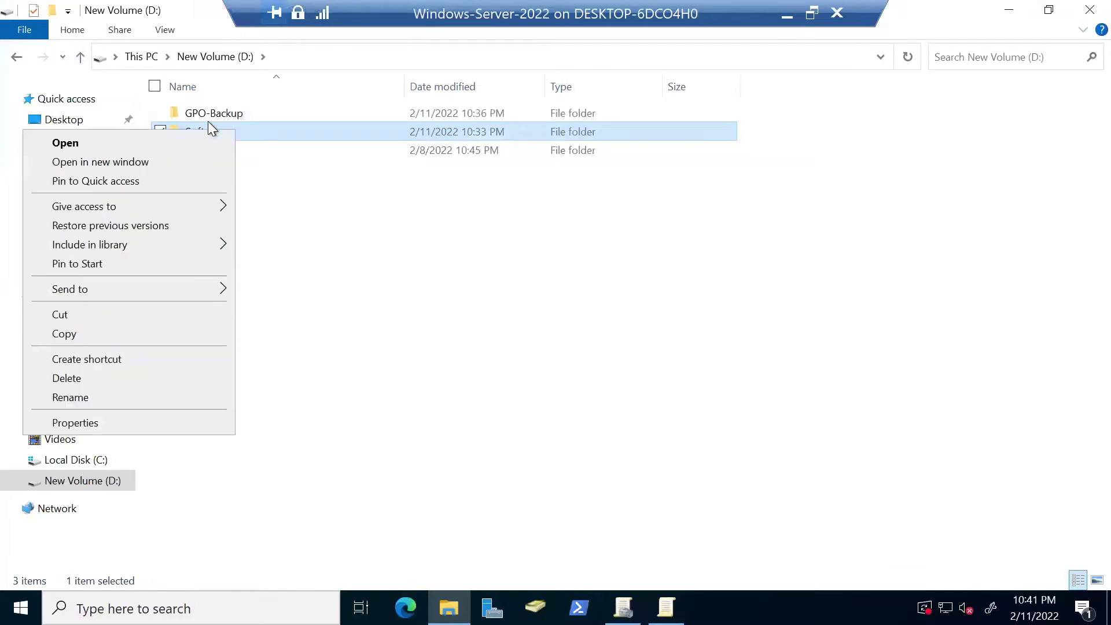
pyautogui.click(167, 417)
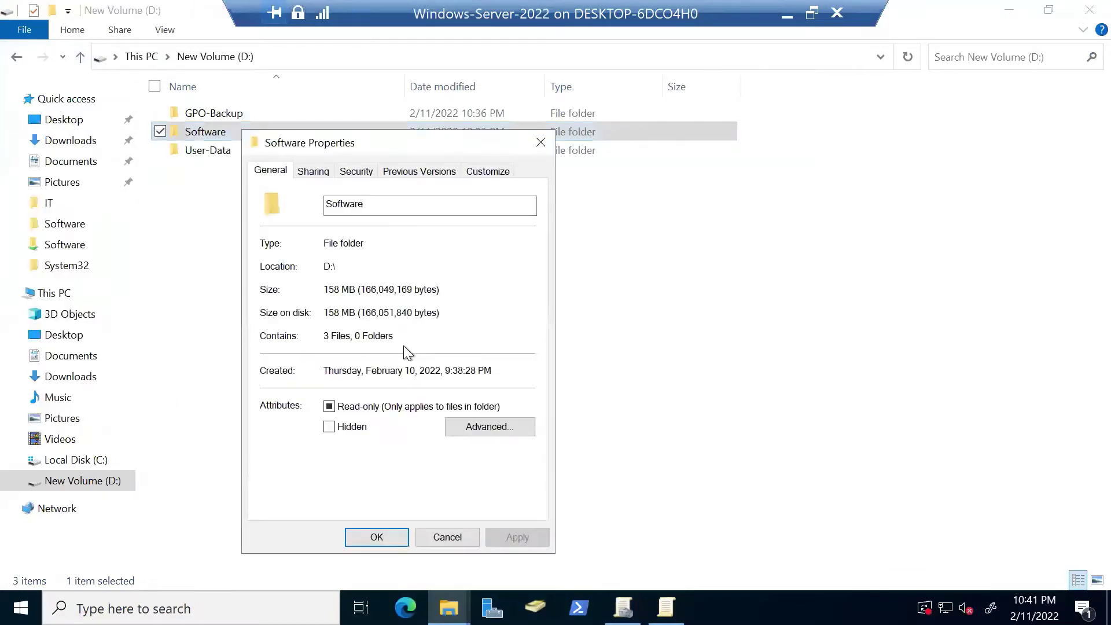
pyautogui.click(313, 172)
pyautogui.click(307, 290)
pyautogui.click(518, 303)
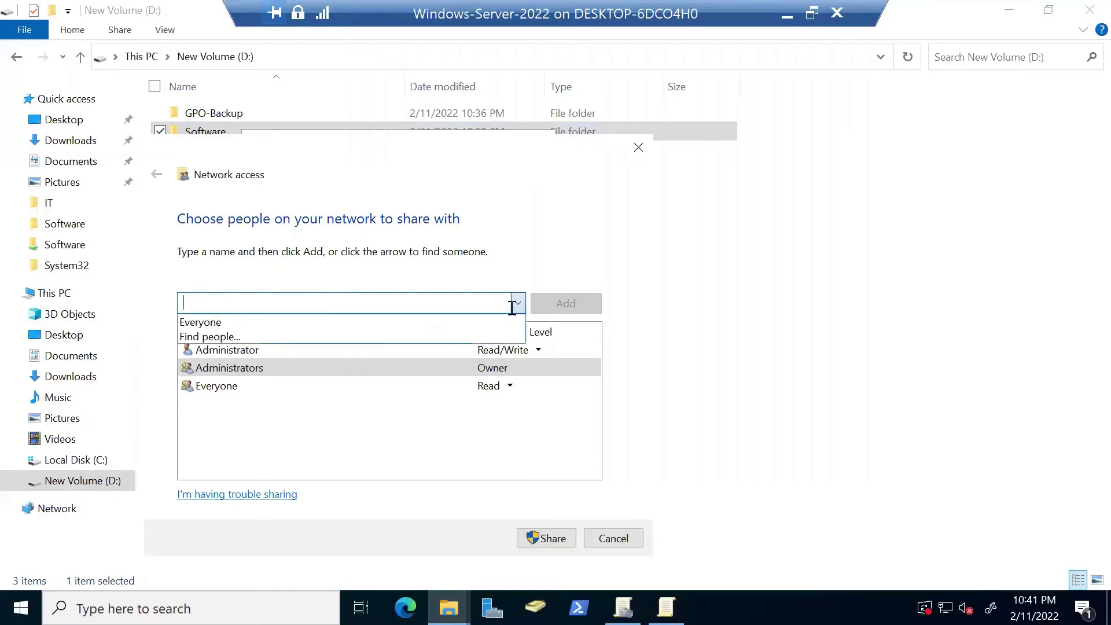
pyautogui.click(508, 321)
pyautogui.click(529, 537)
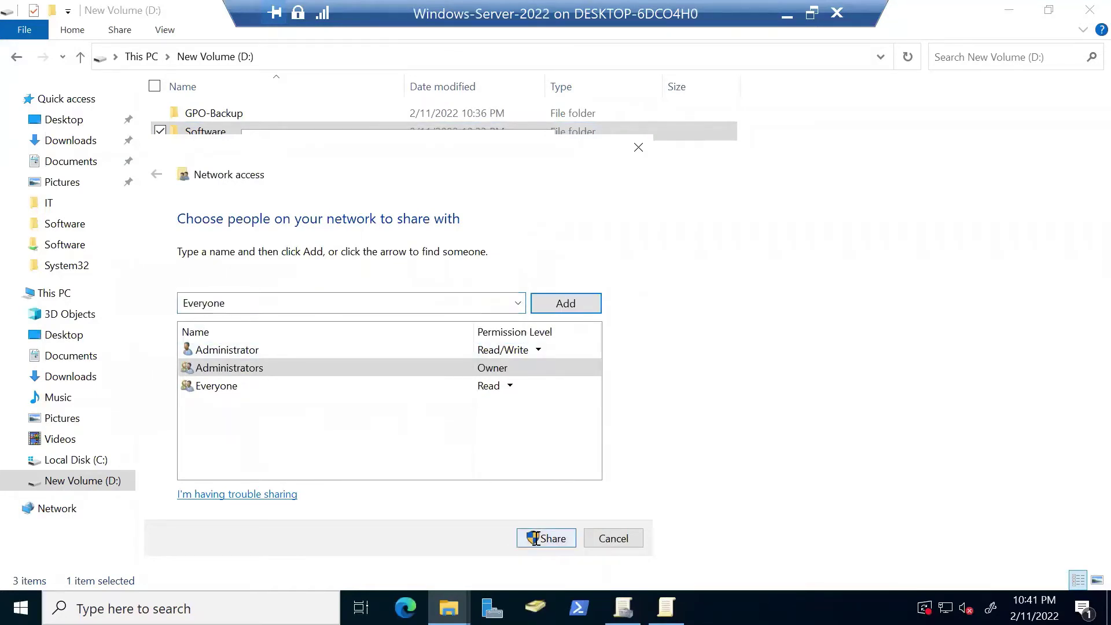
pyautogui.click(612, 538)
pyautogui.click(447, 536)
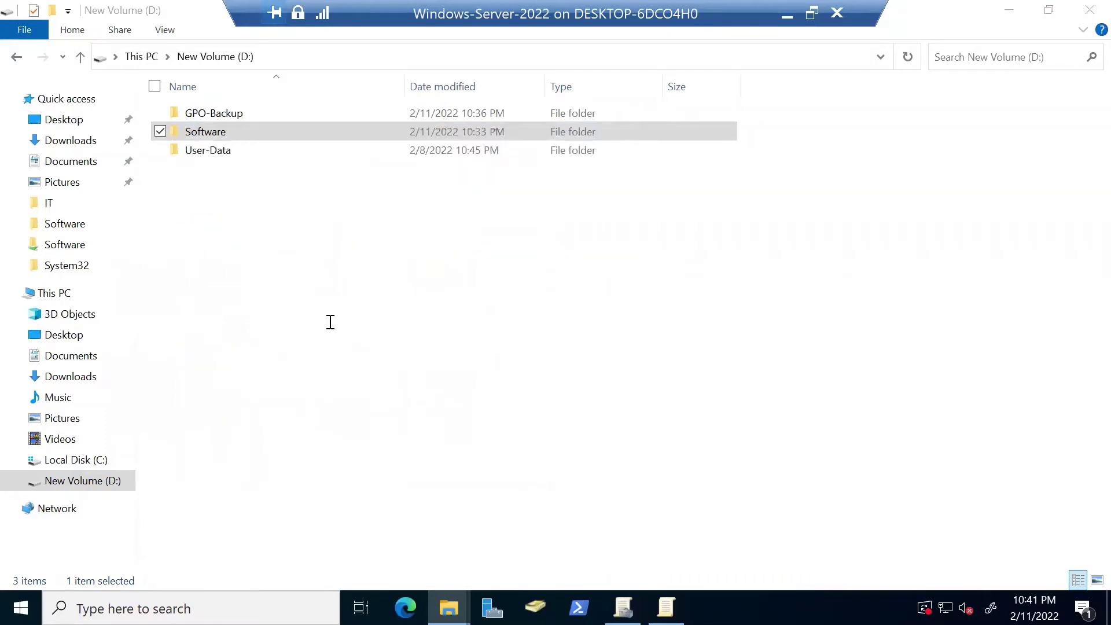
# Step: Examine the Software folder's contents once more, and close File Explorer and the folder's properties window
pyautogui.doubleClick(221, 131)
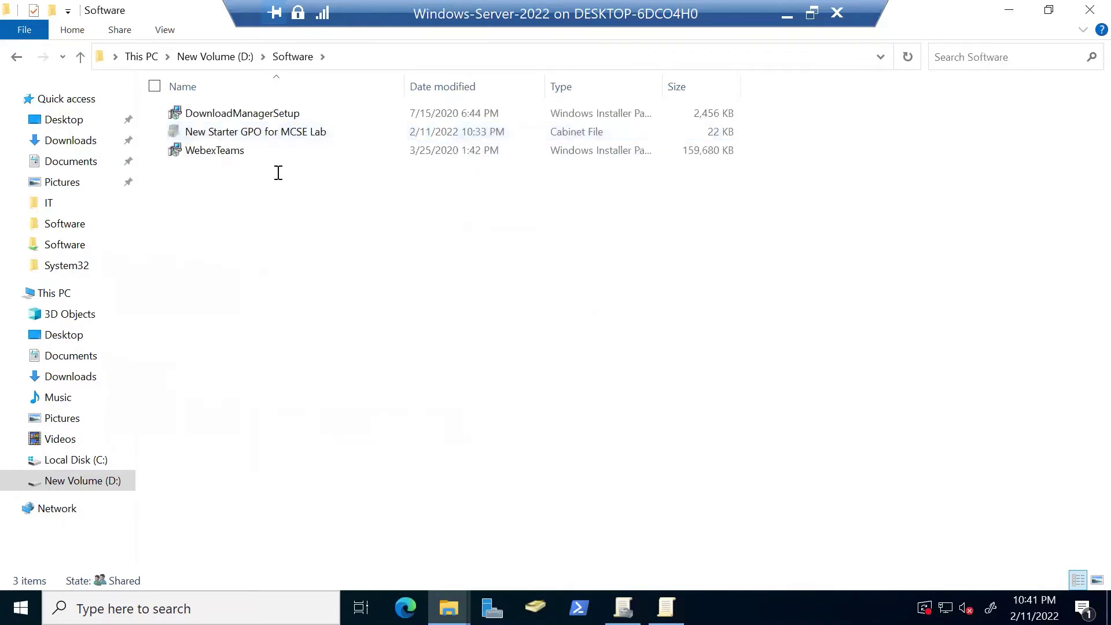
pyautogui.click(79, 57)
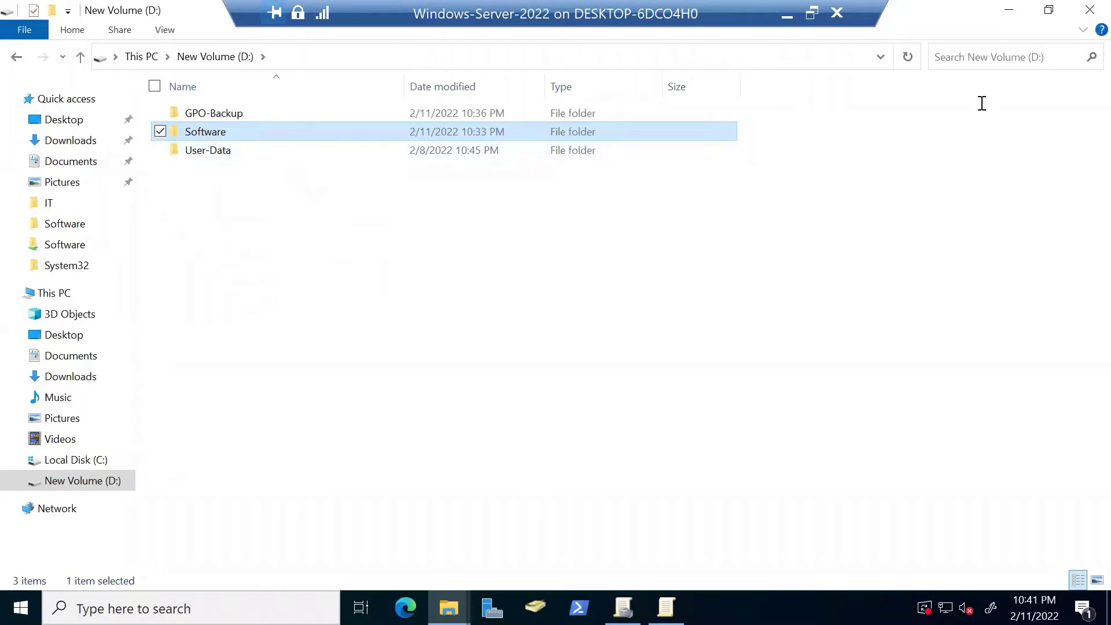
pyautogui.click(1090, 10)
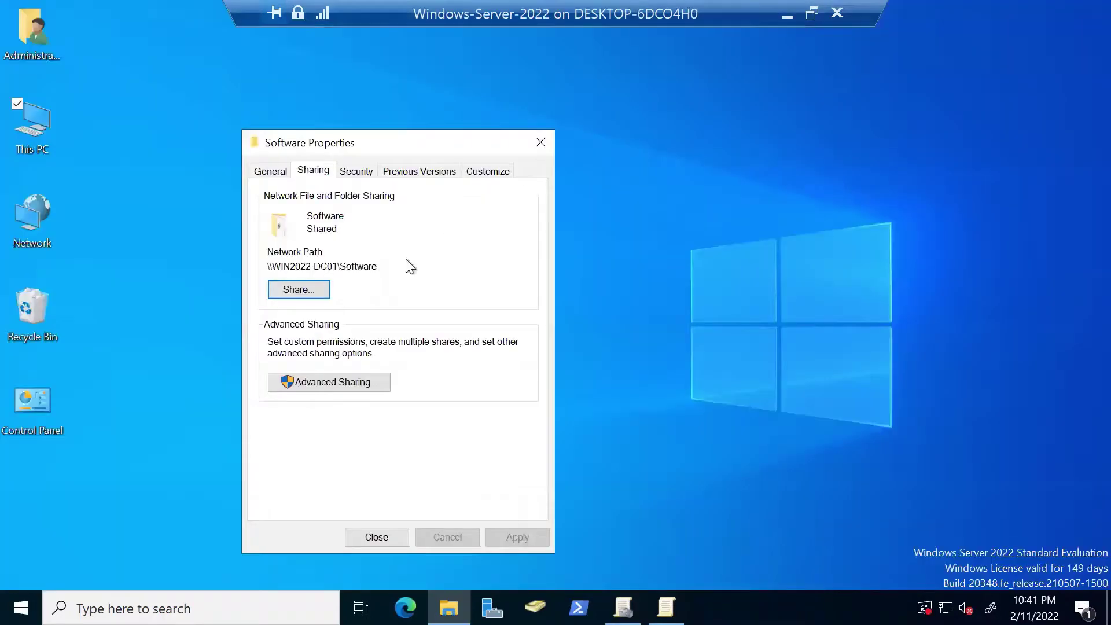
pyautogui.click(540, 143)
# Step: Close the open policy editor and reopen the Test-Software-Deployment GPO for editing in a maximized window
pyautogui.click(666, 608)
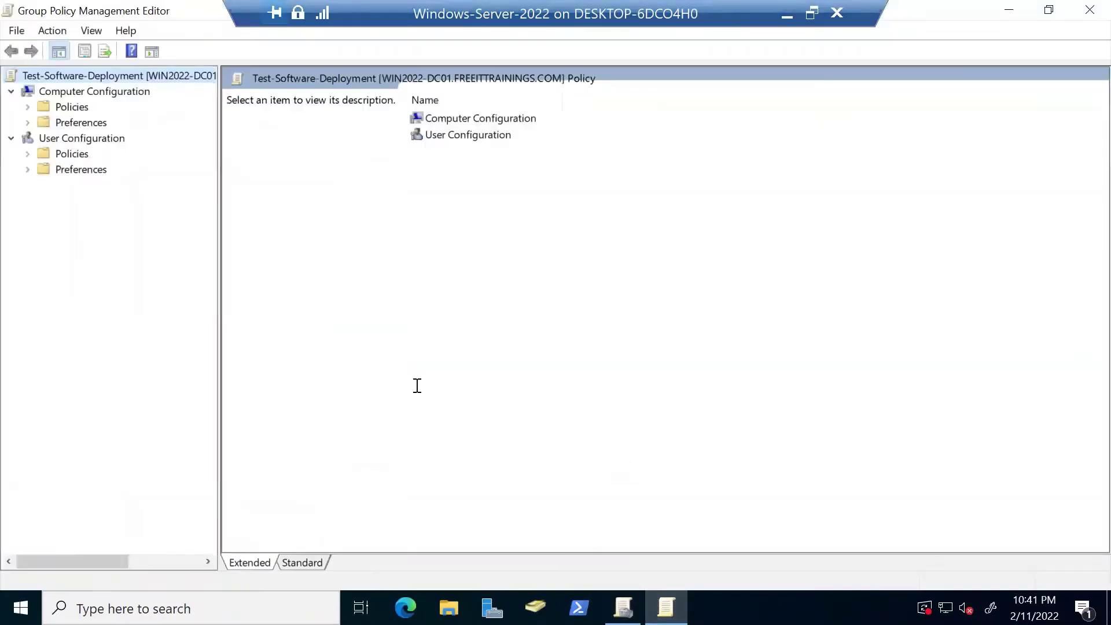
pyautogui.click(1090, 10)
pyautogui.click(623, 608)
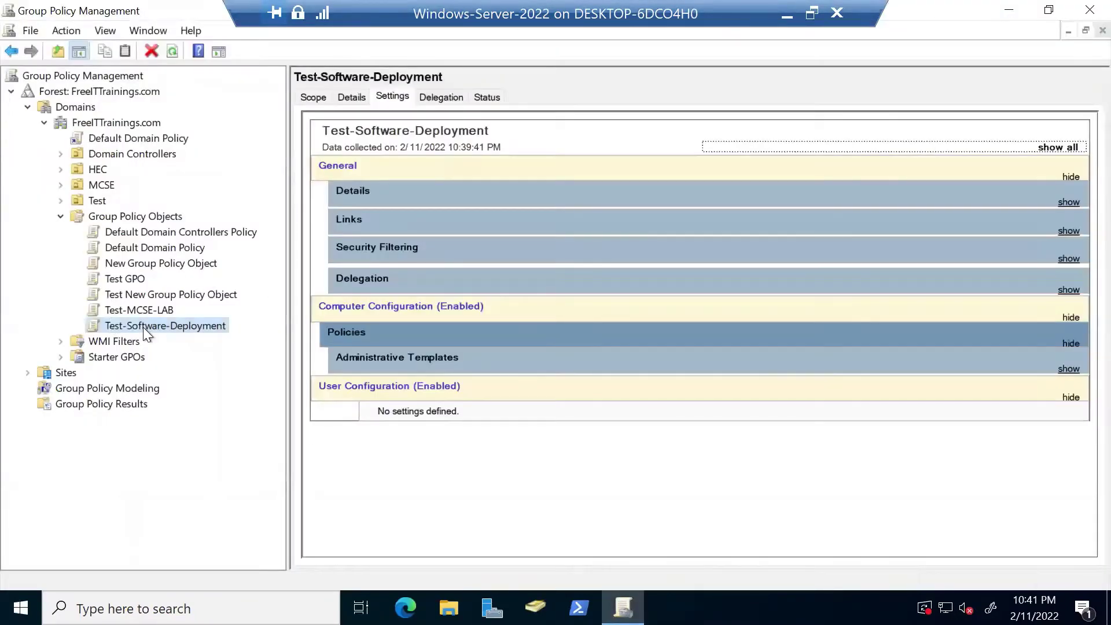
pyautogui.rightClick(144, 328)
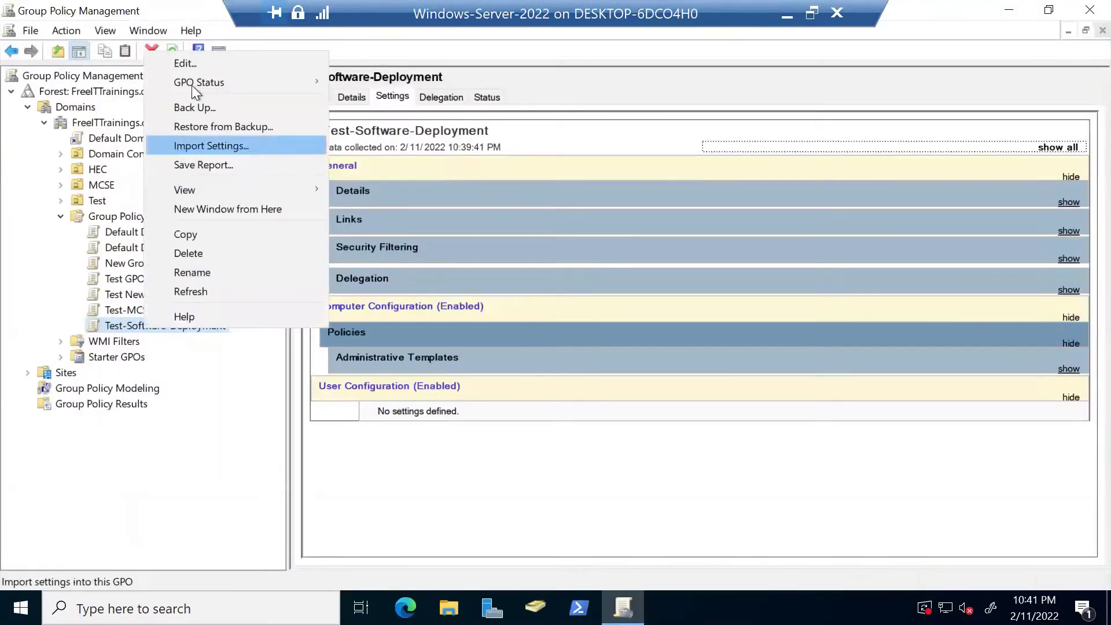
pyautogui.click(192, 61)
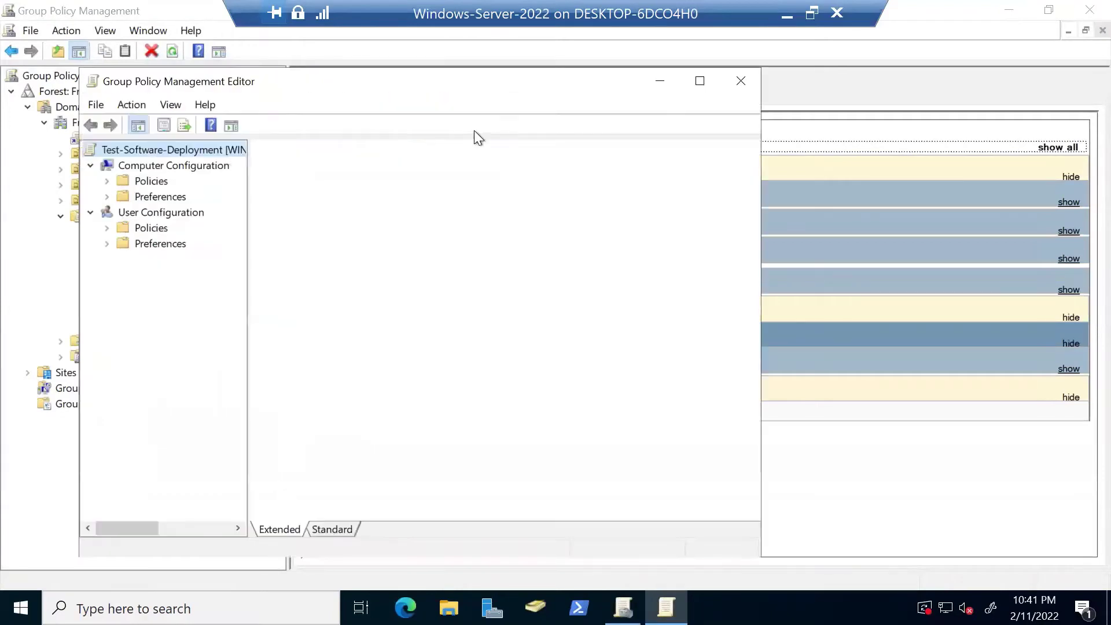
pyautogui.click(697, 79)
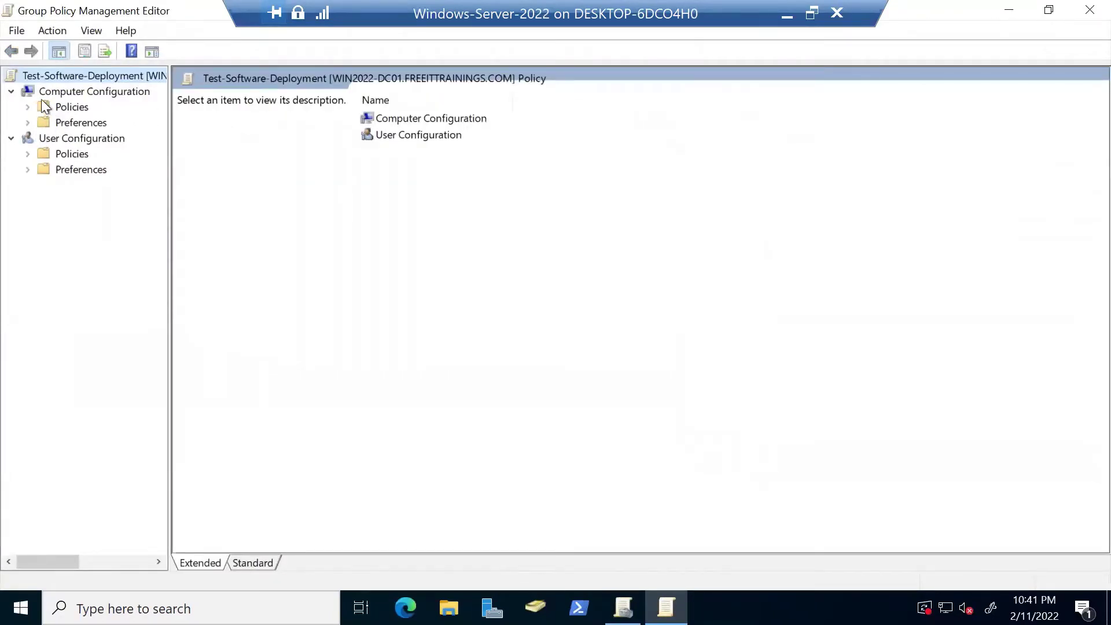
# Step: Look through the Computer and User Configuration nodes and open Software installation under the computer policies' Software Settings
pyautogui.click(75, 92)
pyautogui.click(82, 137)
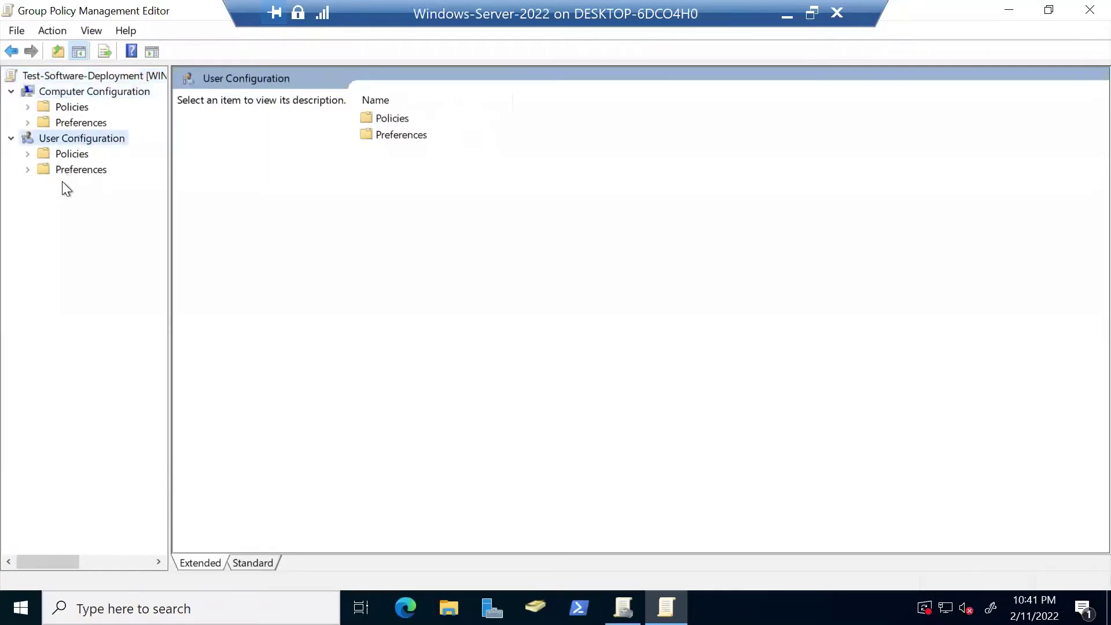
pyautogui.click(84, 92)
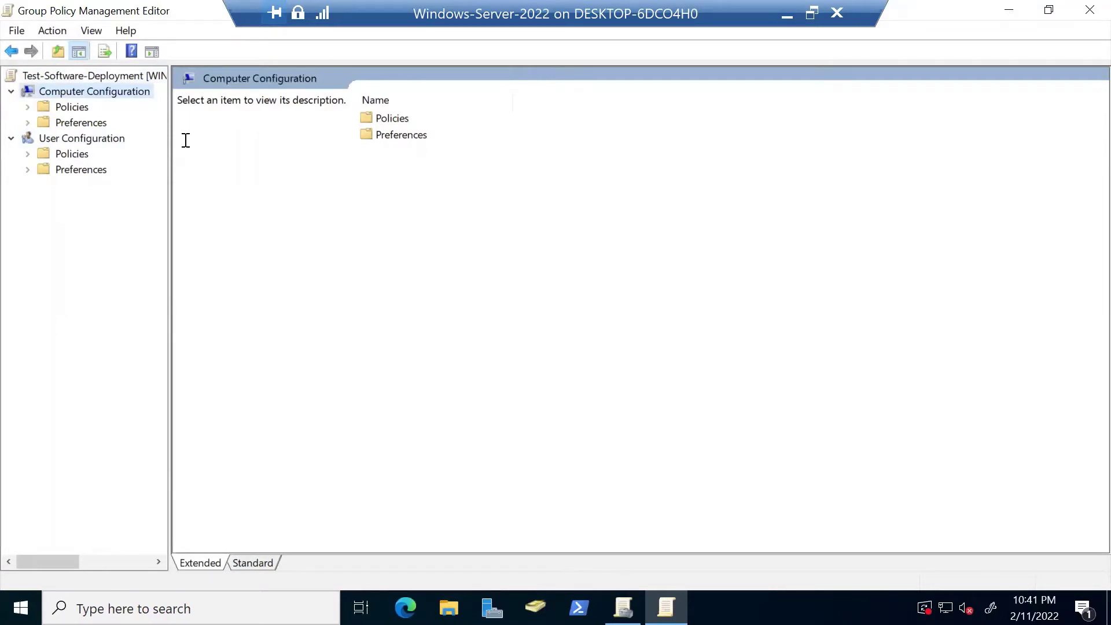
pyautogui.click(30, 109)
pyautogui.click(67, 121)
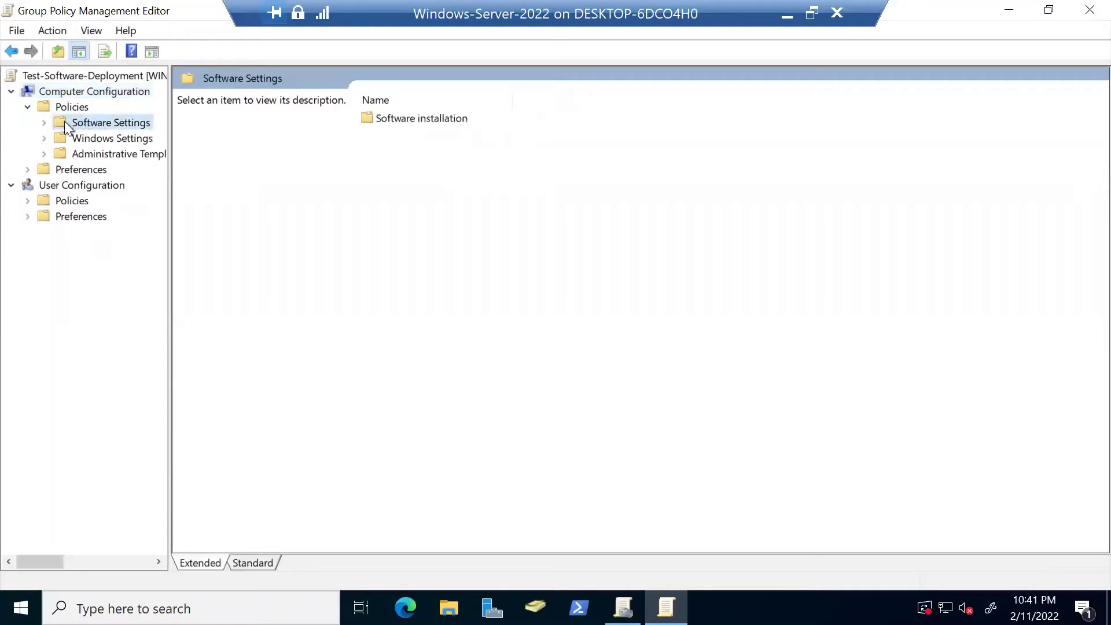
pyautogui.click(51, 122)
pyautogui.click(95, 137)
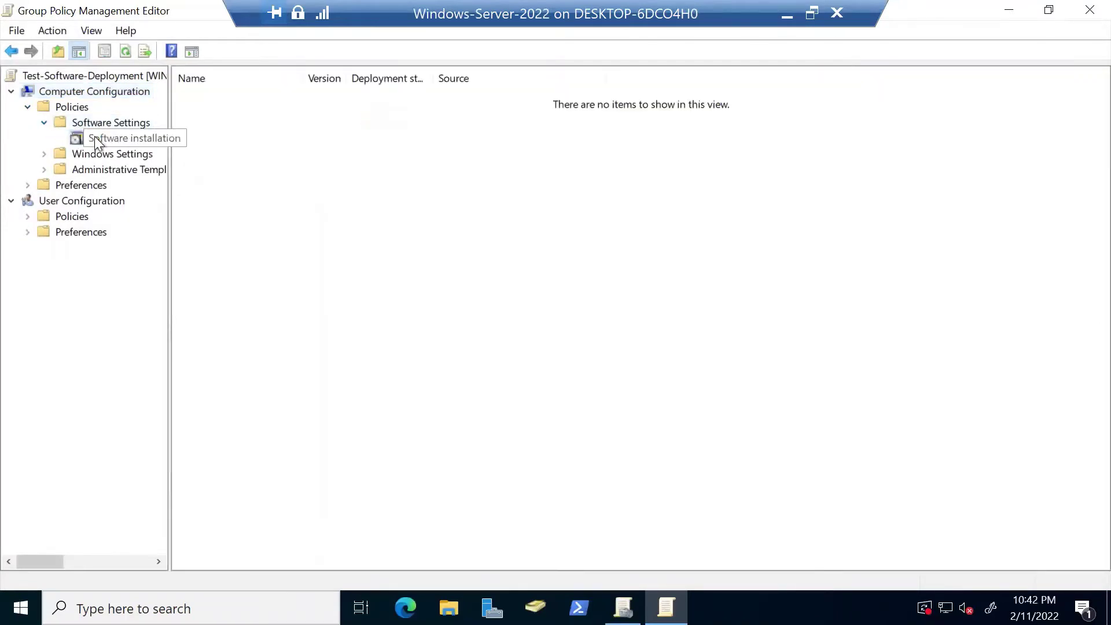
pyautogui.rightClick(120, 141)
pyautogui.moveTo(190, 157)
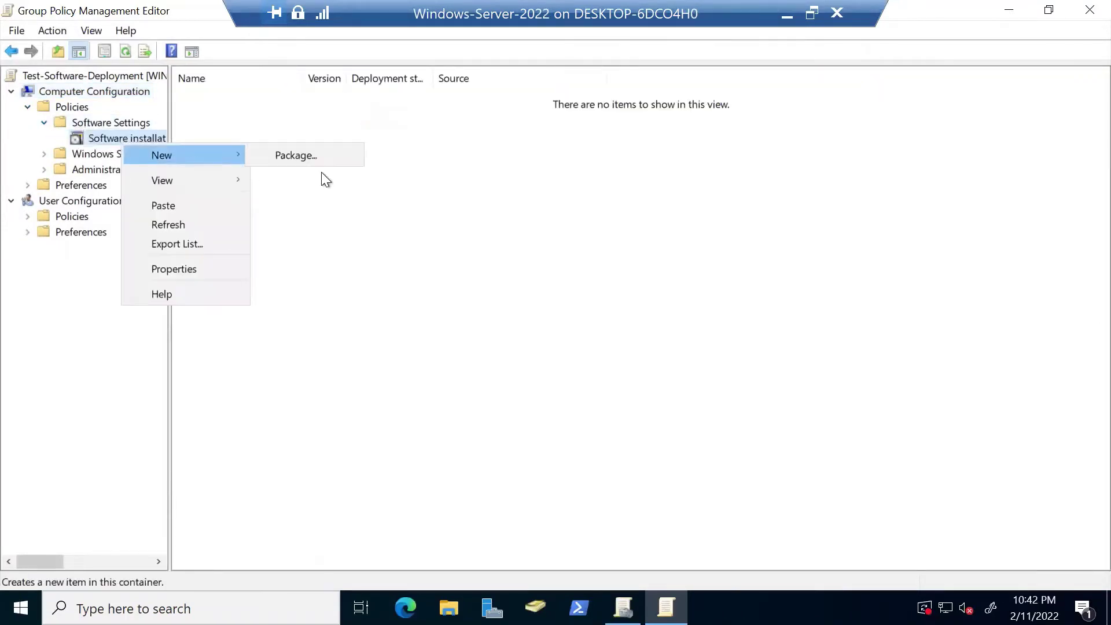
pyautogui.click(317, 157)
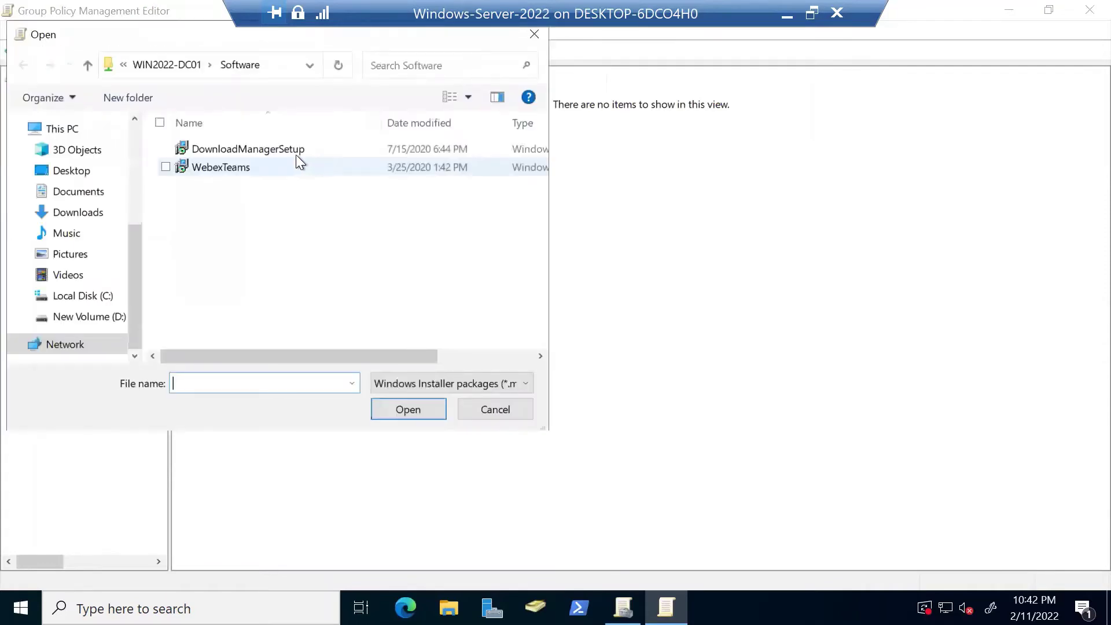
pyautogui.click(496, 411)
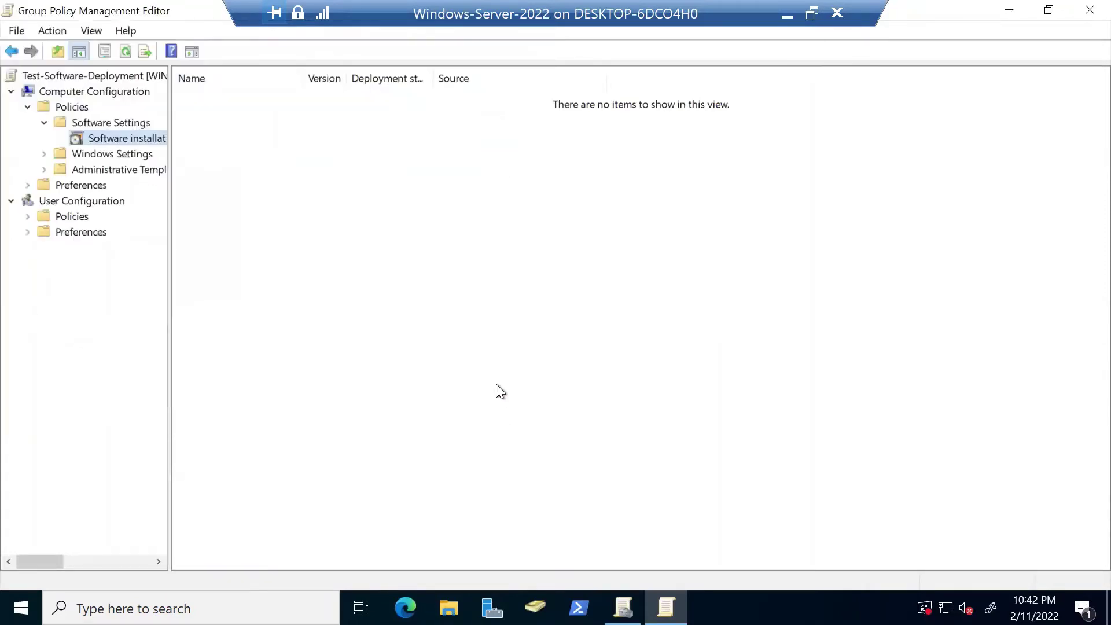
# Step: Add the DownloadManagerSetup package from \\WIN2022-DC01\Software to User Configuration's Software installation policy, using the Published deployment method
pyautogui.doubleClick(75, 218)
pyautogui.doubleClick(104, 231)
pyautogui.click(134, 249)
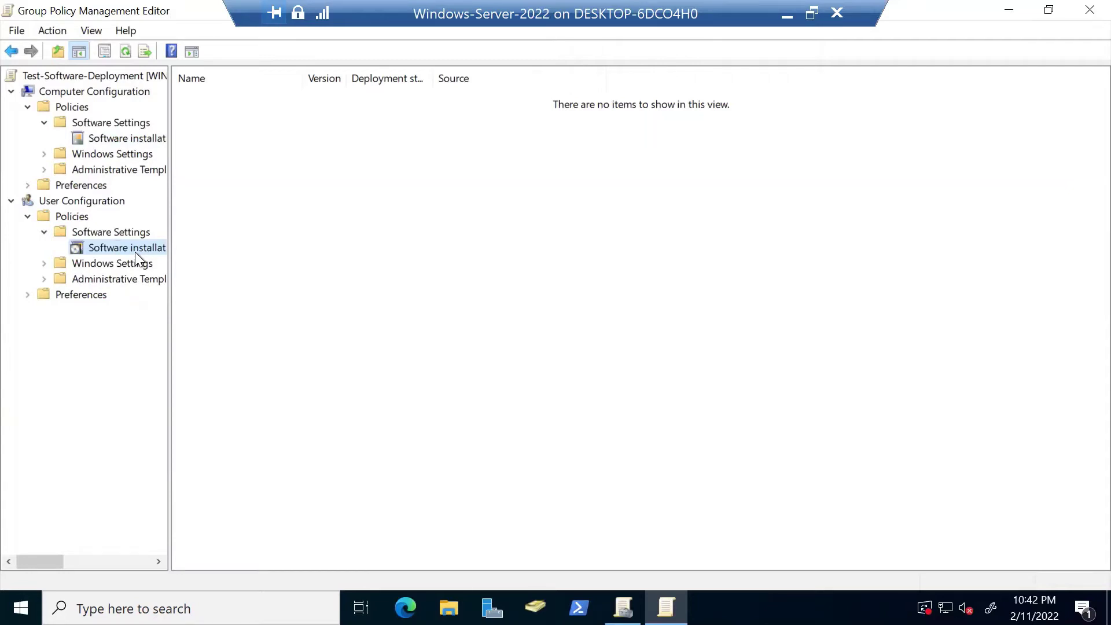
pyautogui.rightClick(136, 250)
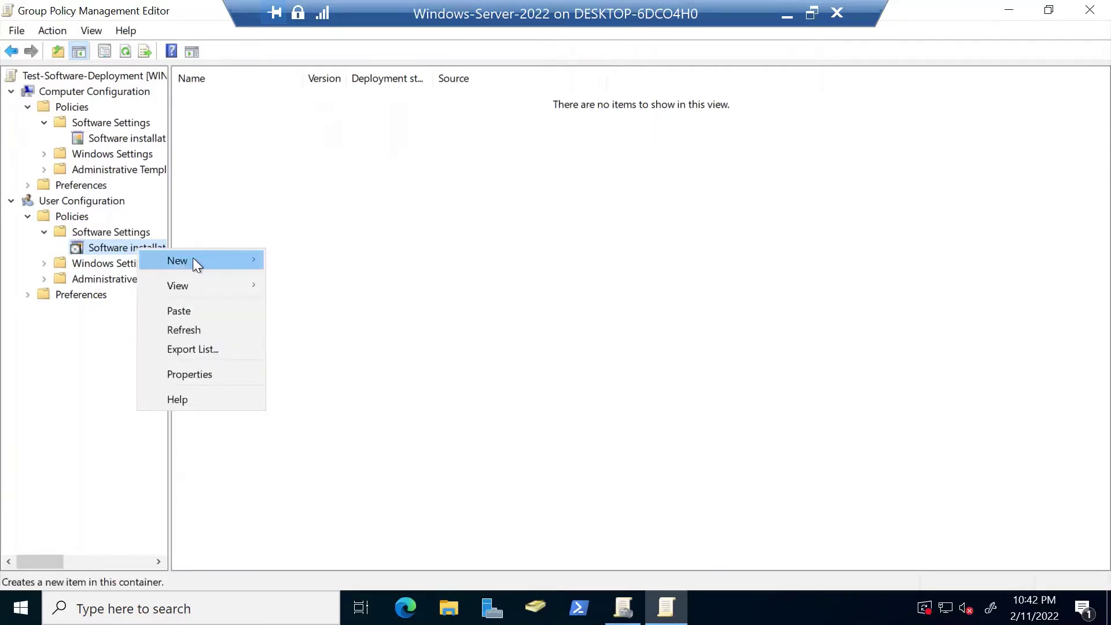
pyautogui.moveTo(193, 260)
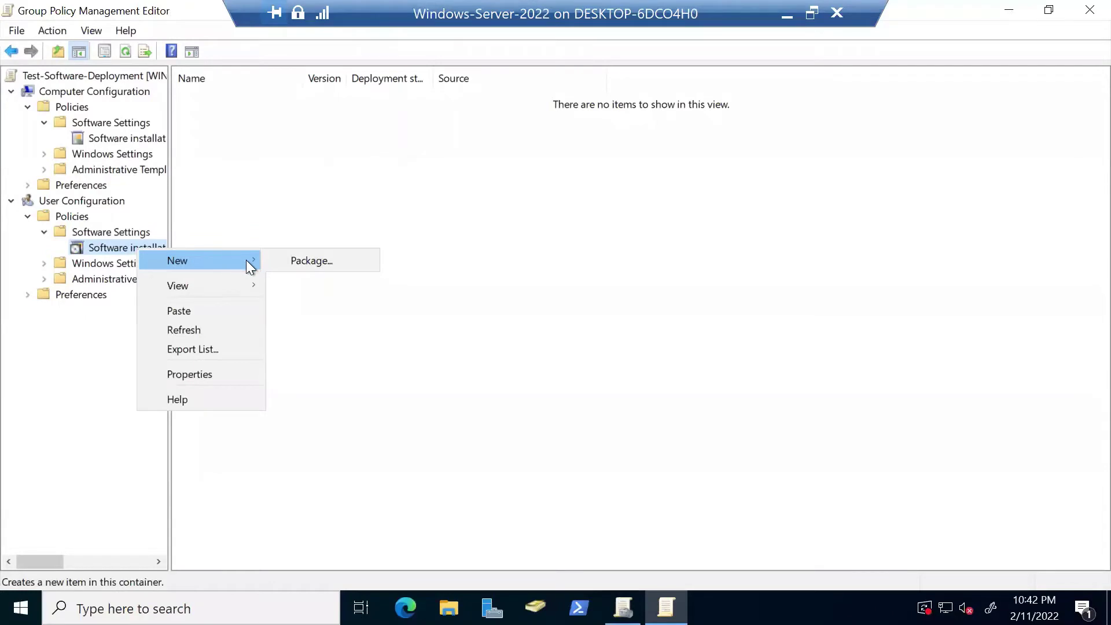
pyautogui.click(321, 263)
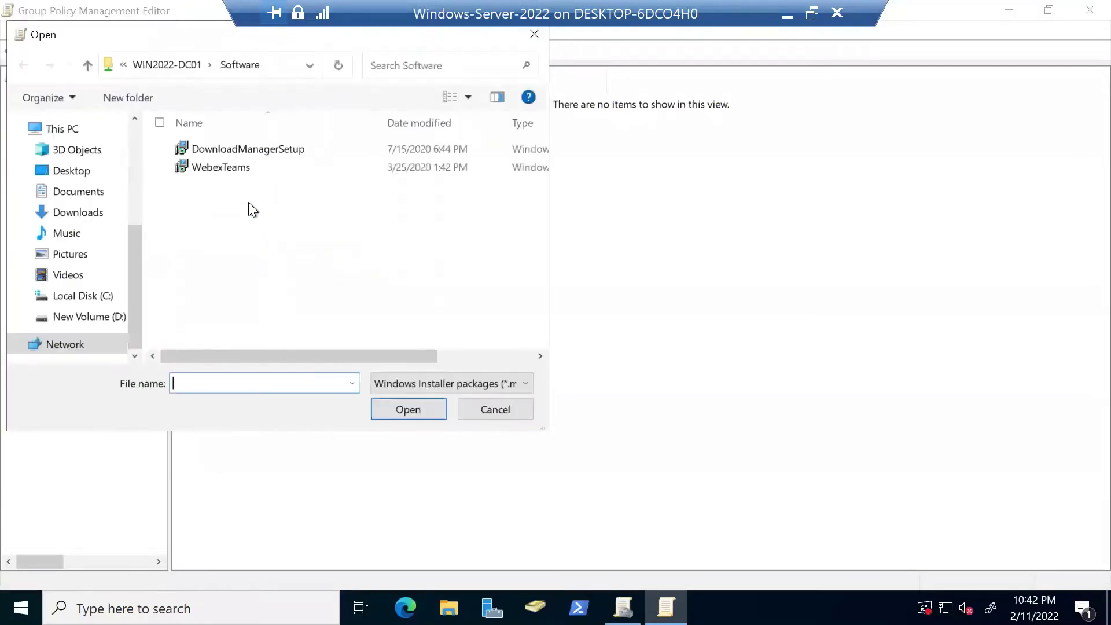
pyautogui.click(273, 64)
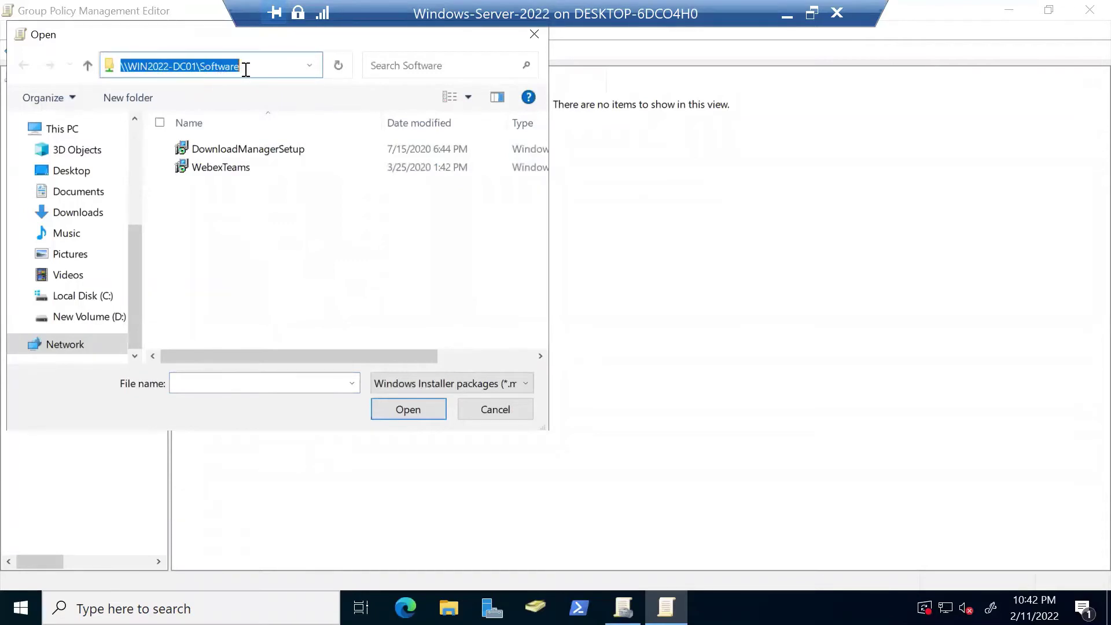
pyautogui.click(286, 150)
pyautogui.click(395, 408)
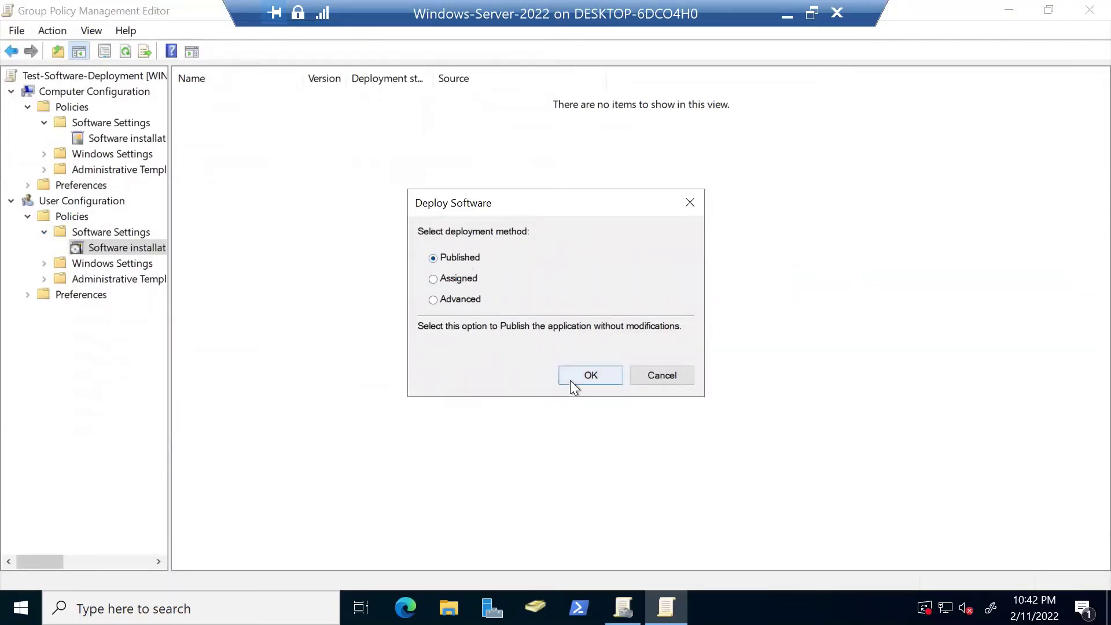
pyautogui.click(589, 373)
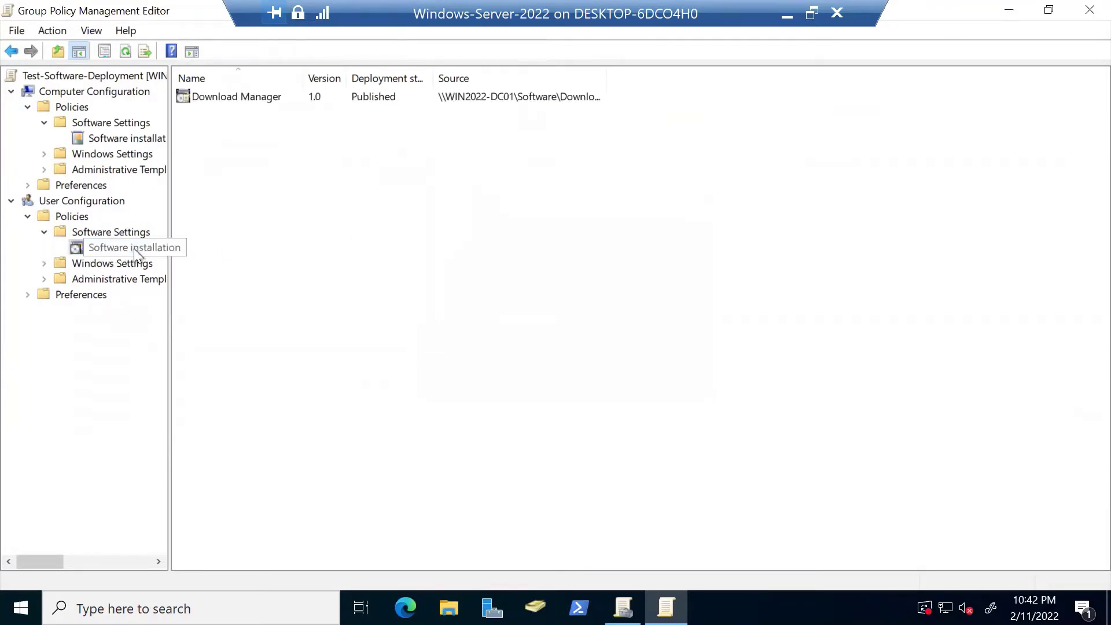
# Step: Minimize the policy editor and link the existing Test-Software-Deployment GPO to the MCSE organizational unit
pyautogui.click(1008, 11)
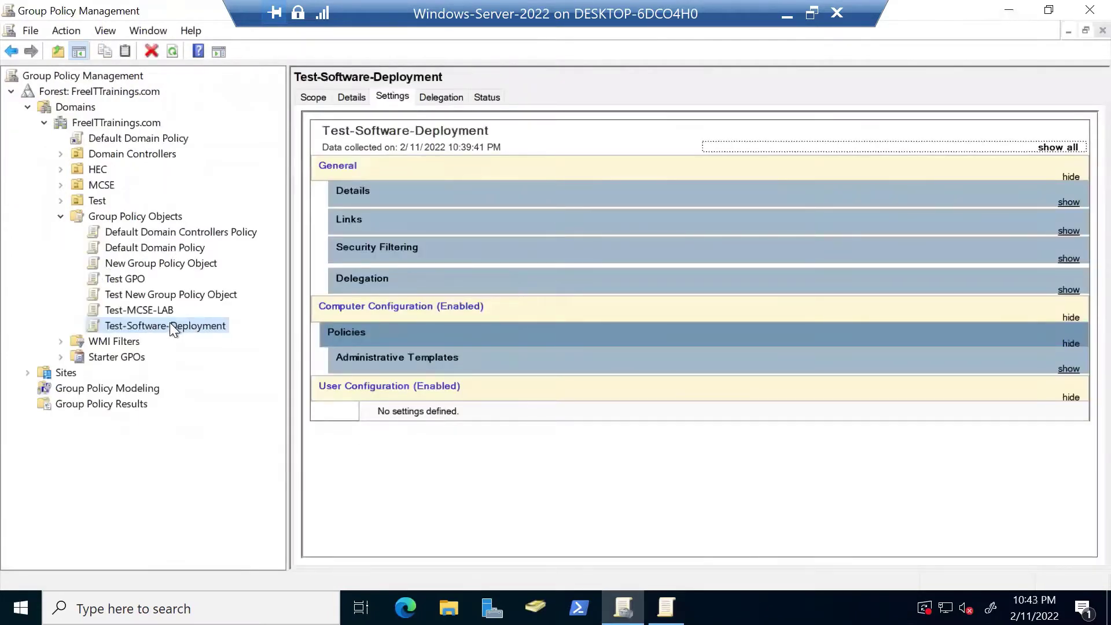
pyautogui.rightClick(102, 185)
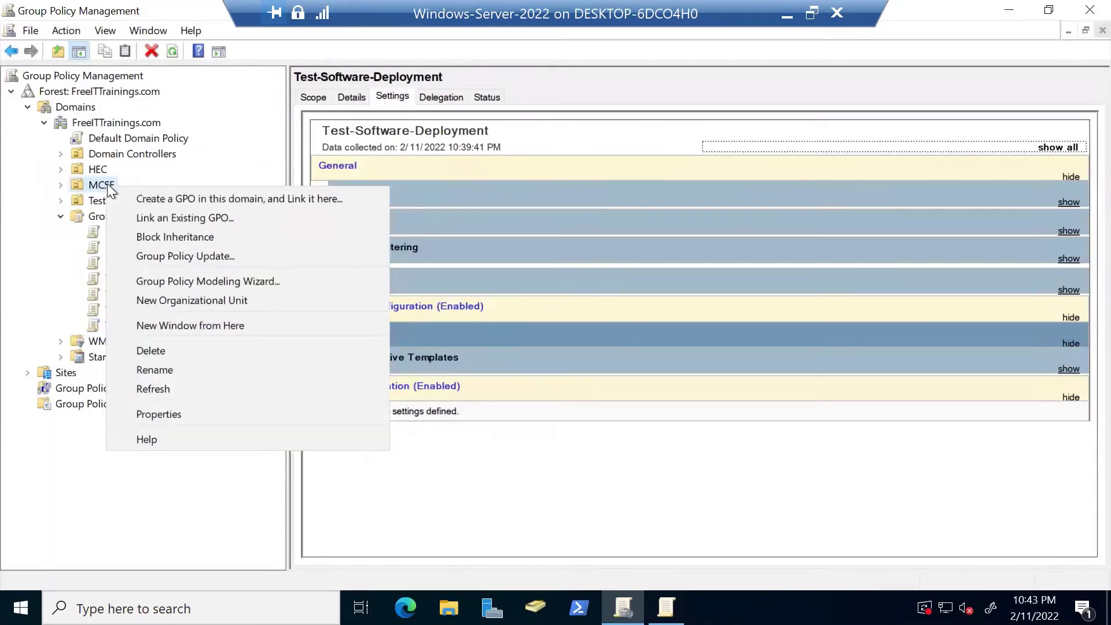
pyautogui.click(188, 217)
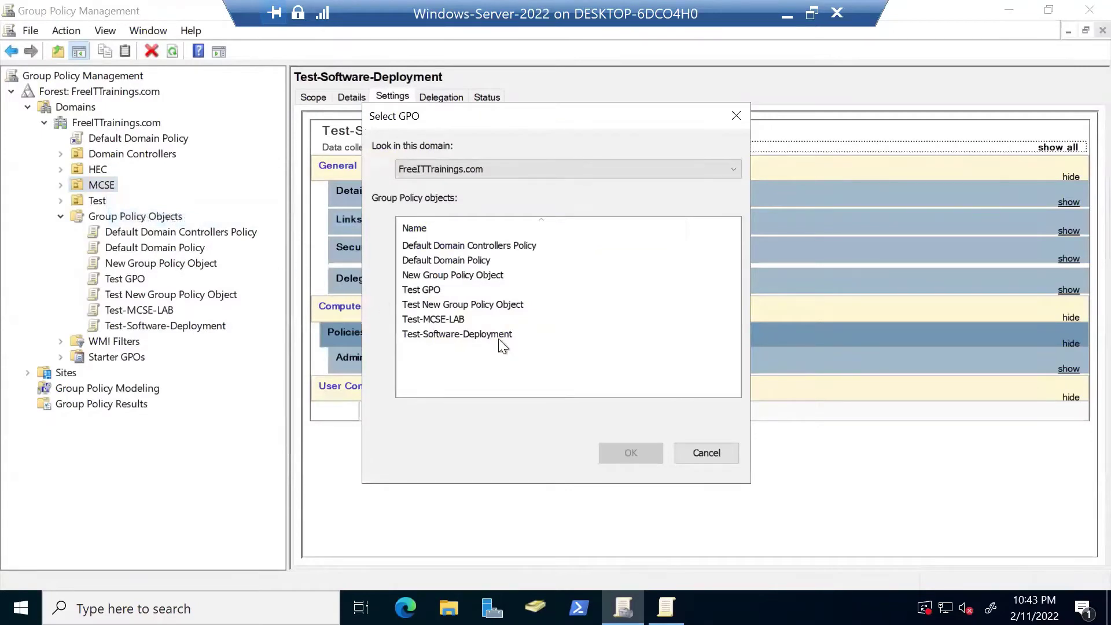
pyautogui.click(498, 336)
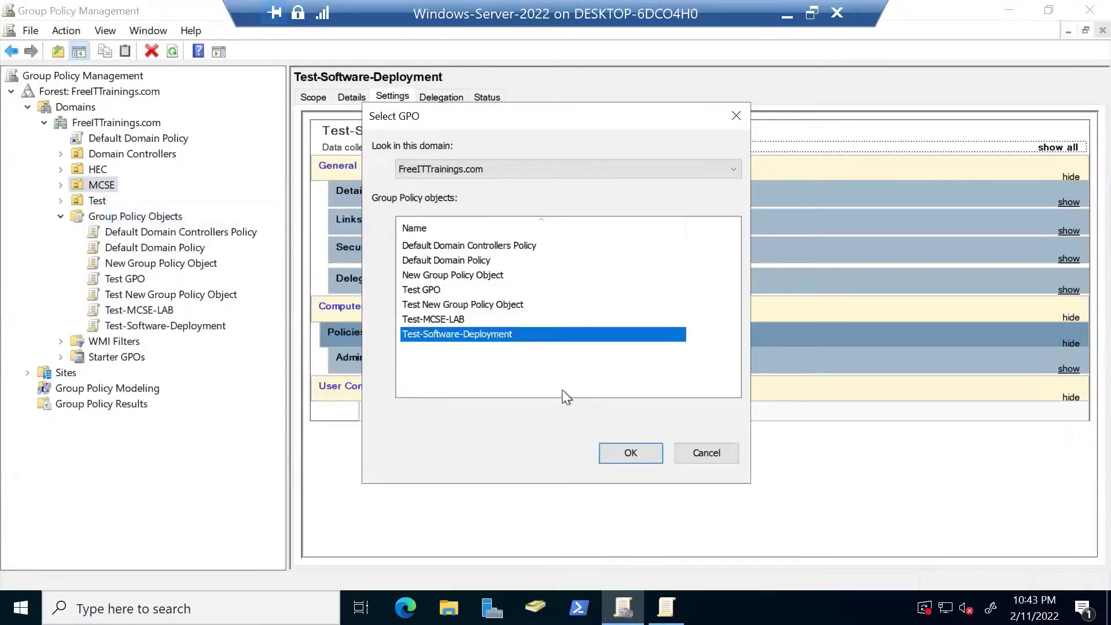
pyautogui.click(637, 456)
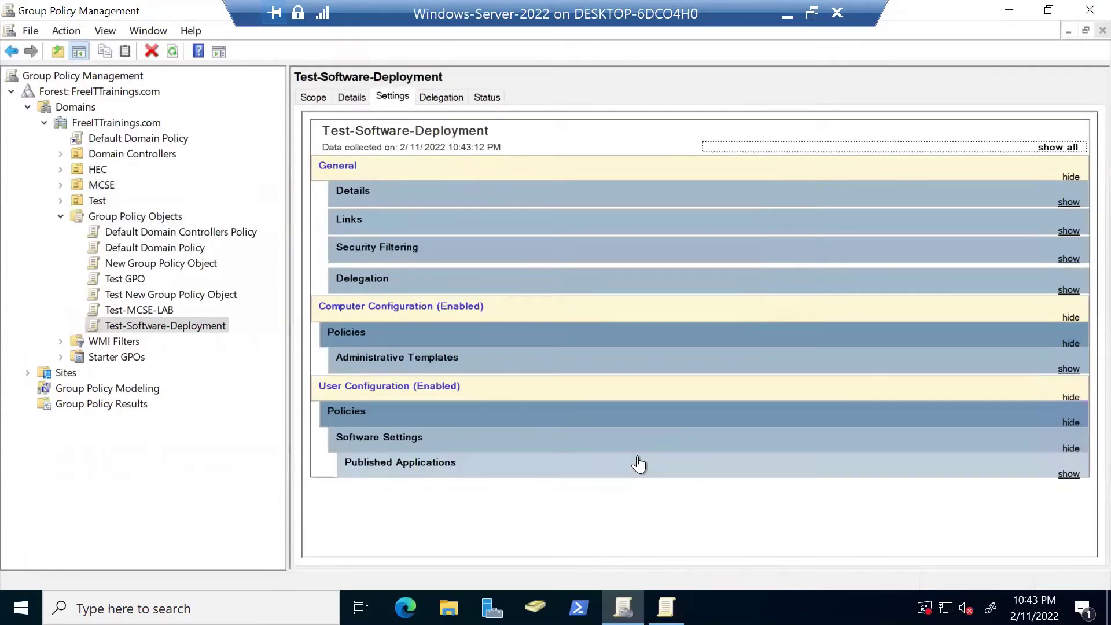
# Step: Leave the server's full-screen session and switch to the Windows-10 virtual machine
pyautogui.click(812, 13)
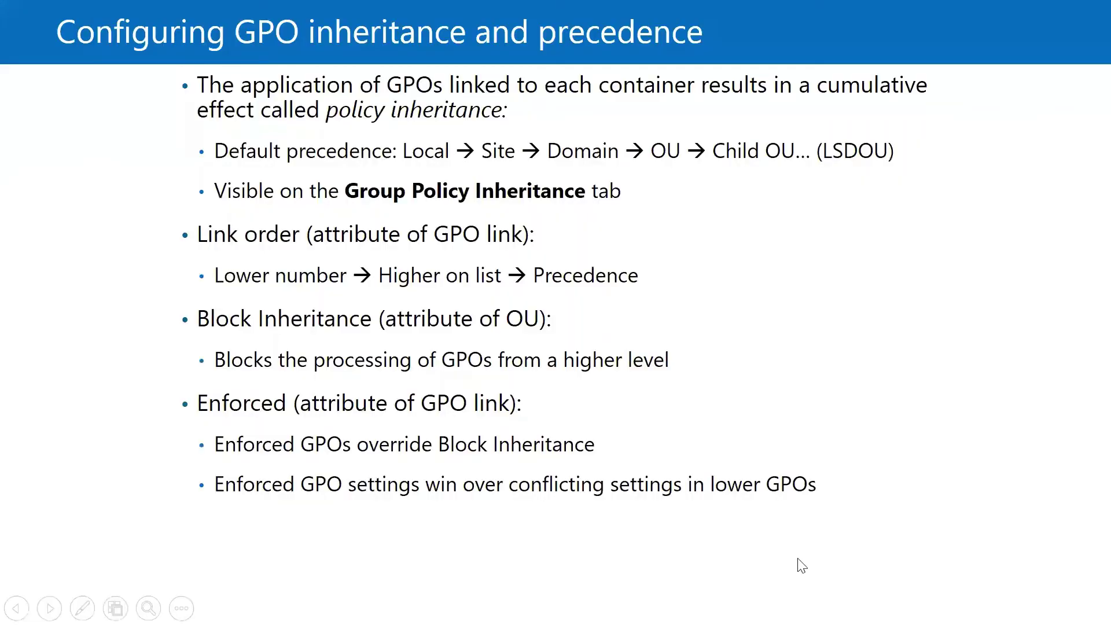
pyautogui.press('super+d')
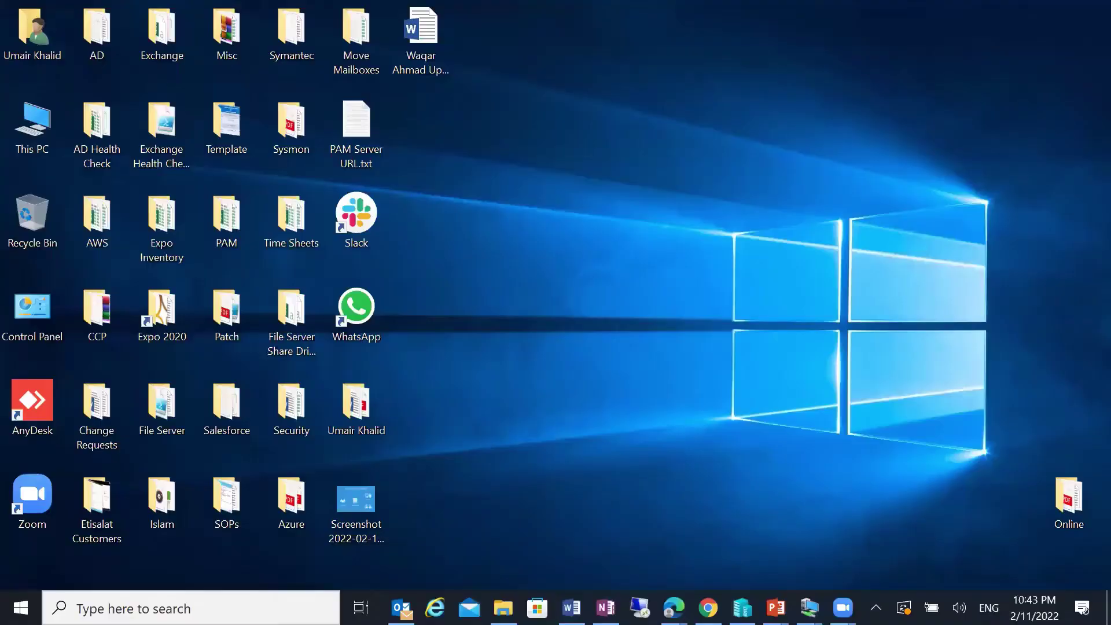
pyautogui.moveTo(808, 608)
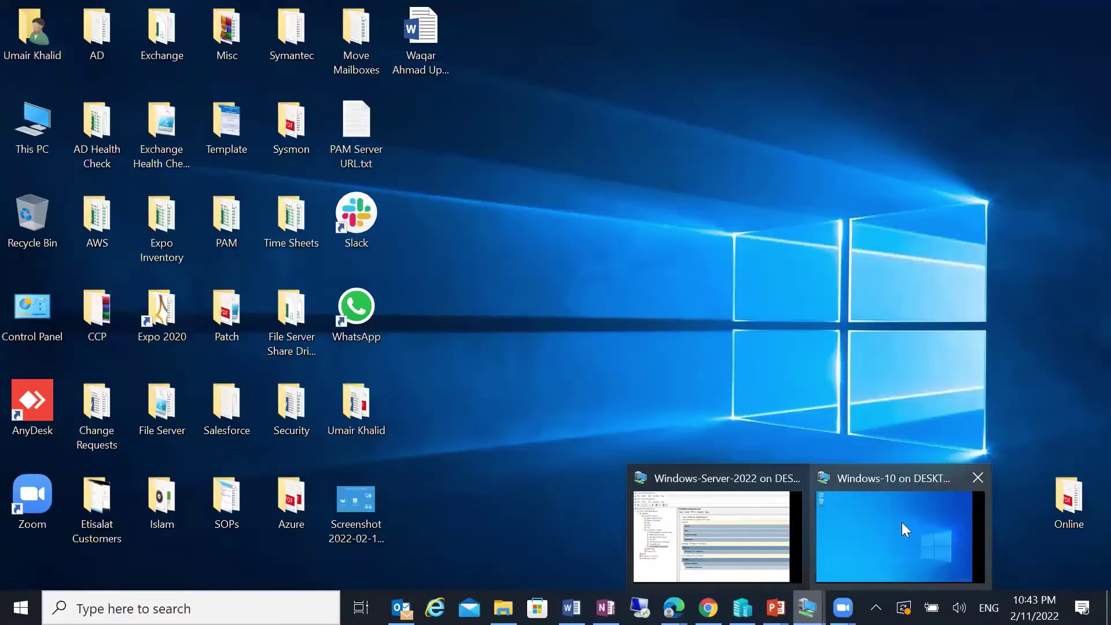
pyautogui.click(890, 528)
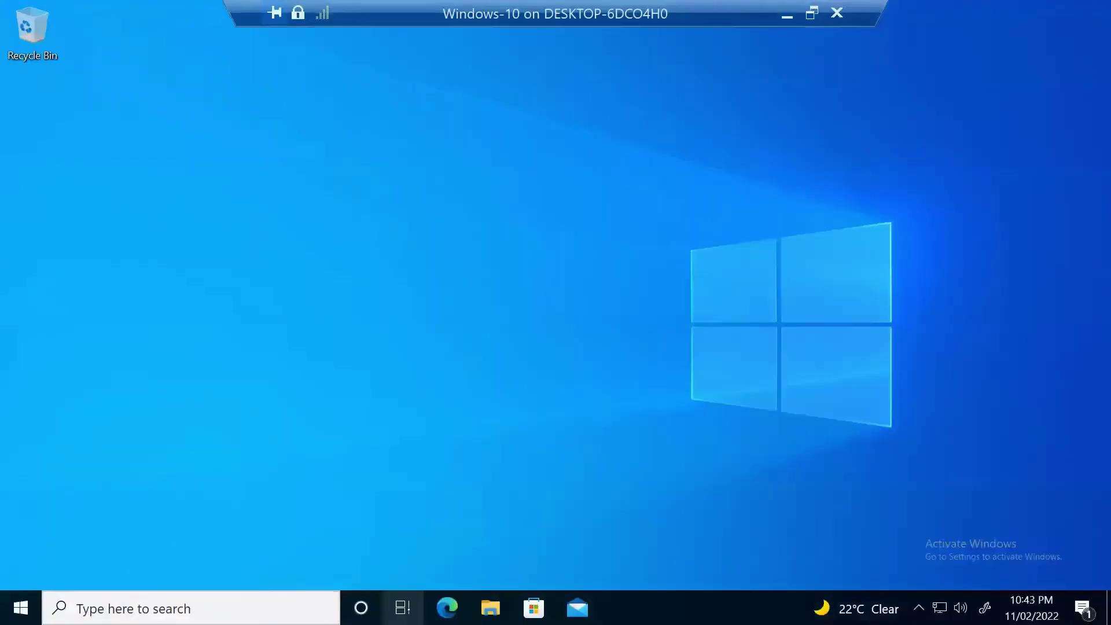
# Step: Find Command Prompt on the Windows 10 client and run it as administrator, approving the elevation request
pyautogui.press('super+s')
pyautogui.write('cmd')
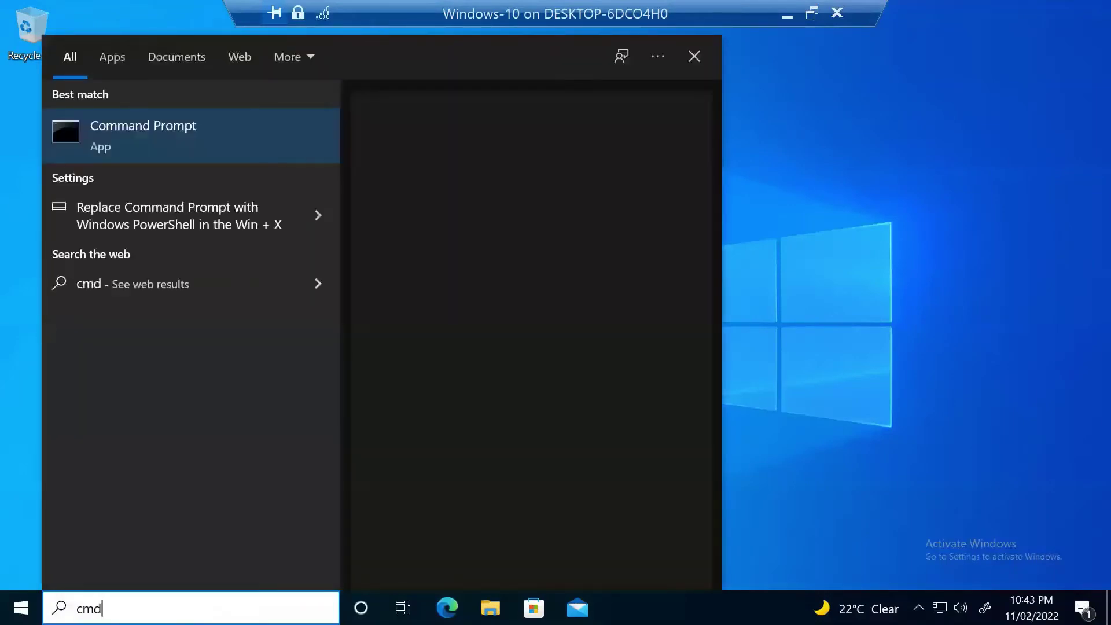
pyautogui.rightClick(156, 130)
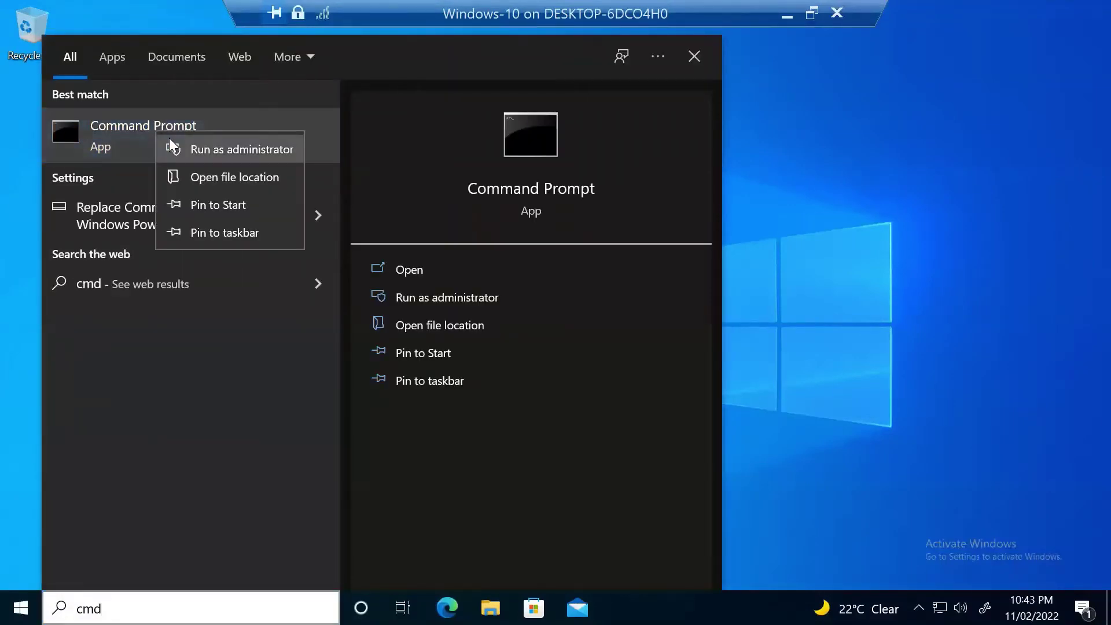
pyautogui.click(170, 140)
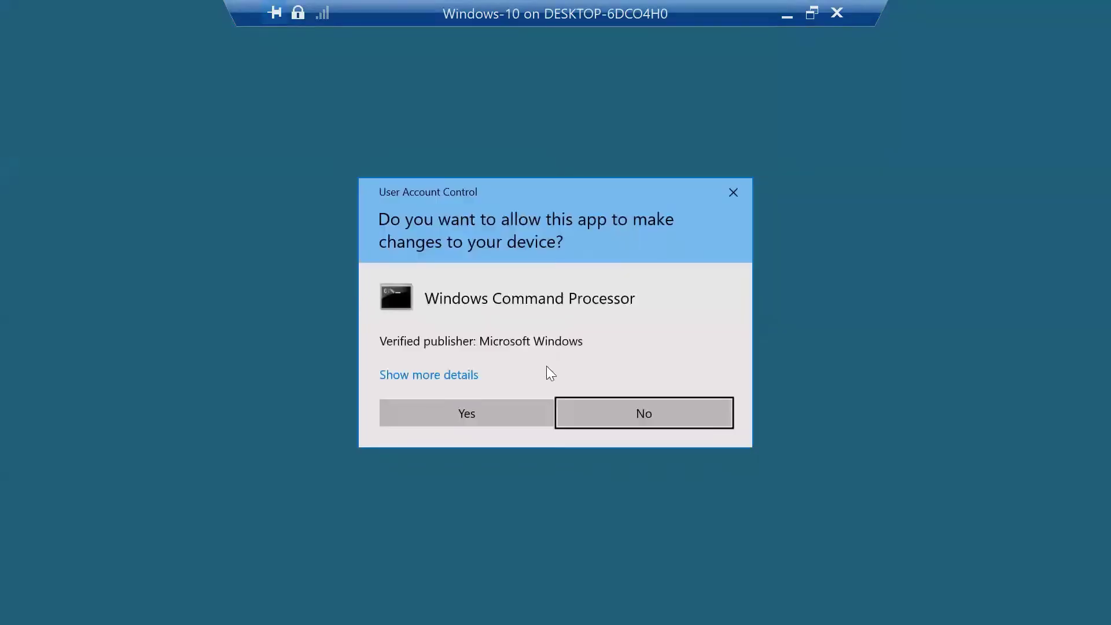
pyautogui.click(503, 408)
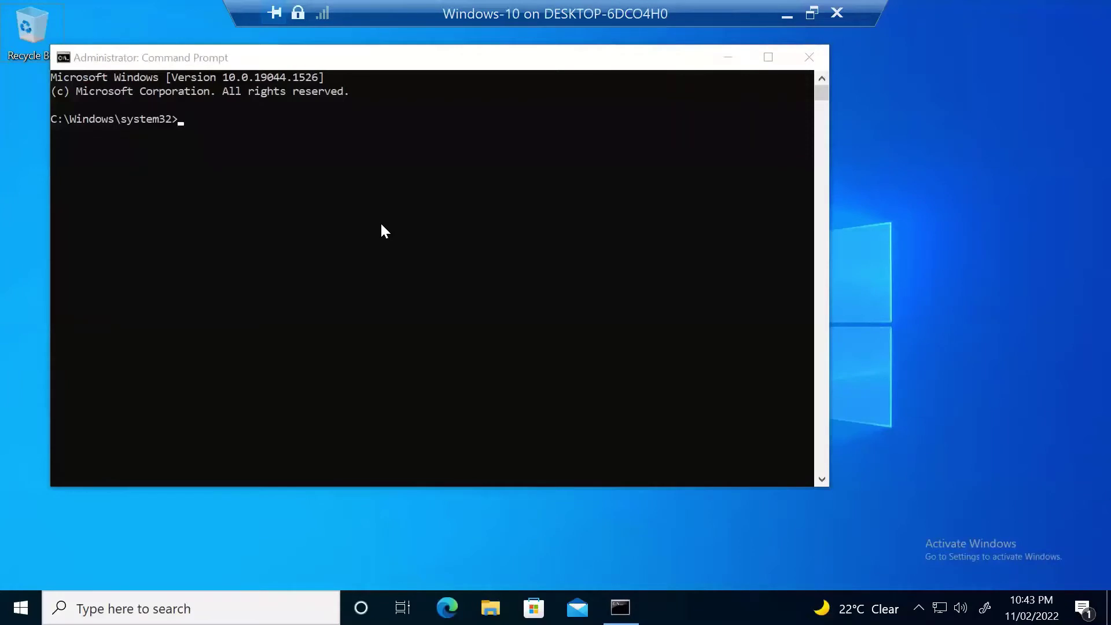
# Step: Force a Group Policy update on the client with gpupdate /force
pyautogui.click(339, 230)
pyautogui.write('gpupdate')
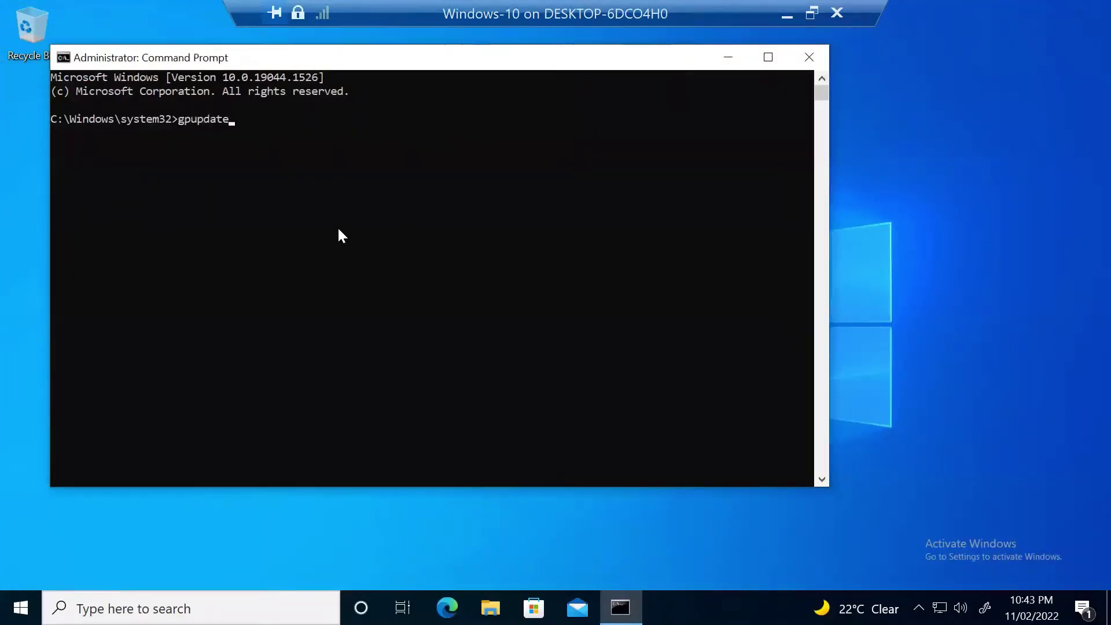
pyautogui.write(' /force')
pyautogui.press('Return')
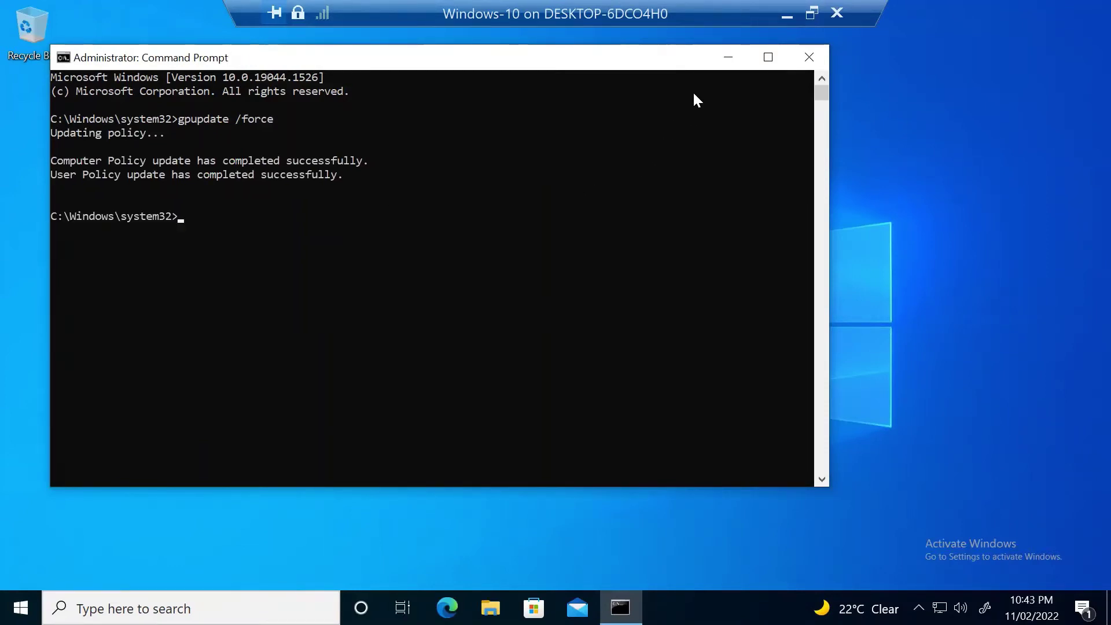
# Step: Minimize Command Prompt and open Control Panel from the Desktop level in File Explorer
pyautogui.click(728, 57)
pyautogui.click(21, 608)
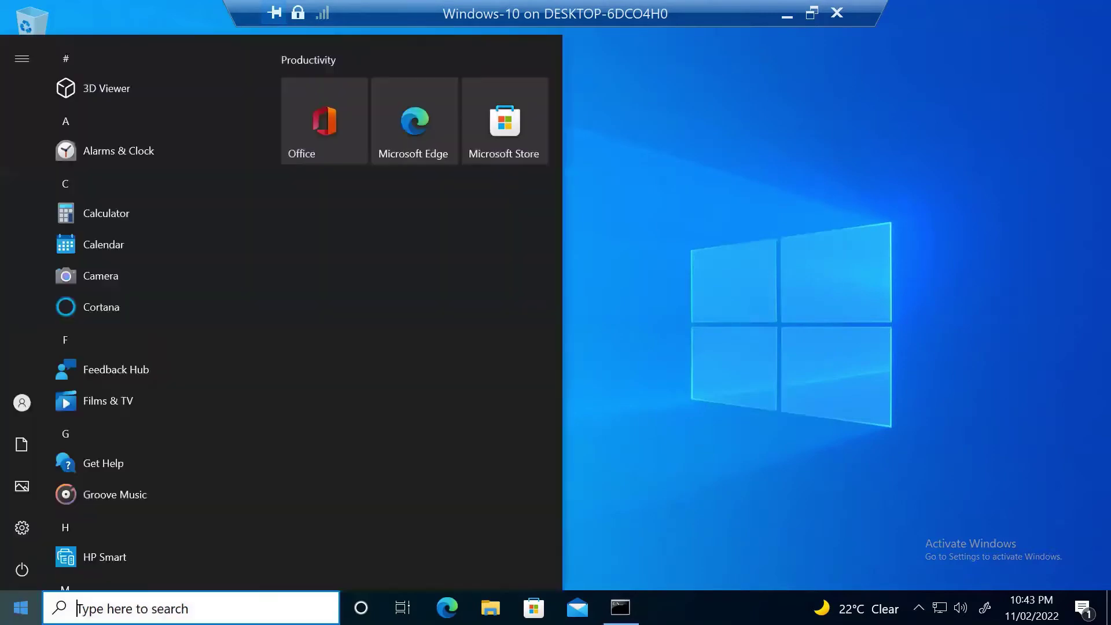
pyautogui.click(785, 523)
pyautogui.click(490, 608)
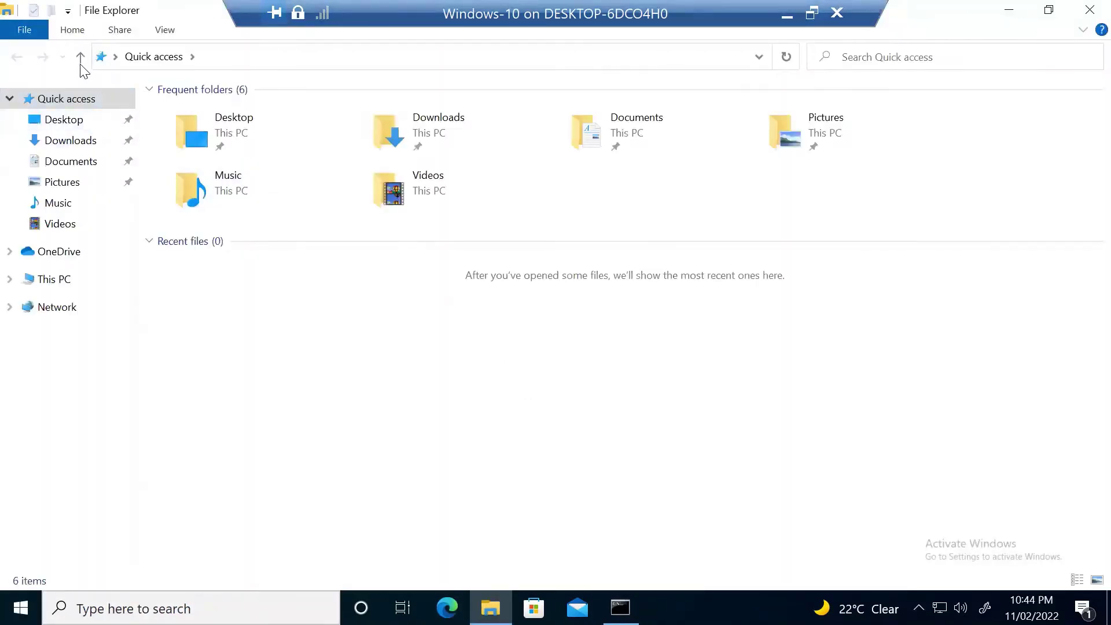
pyautogui.click(81, 57)
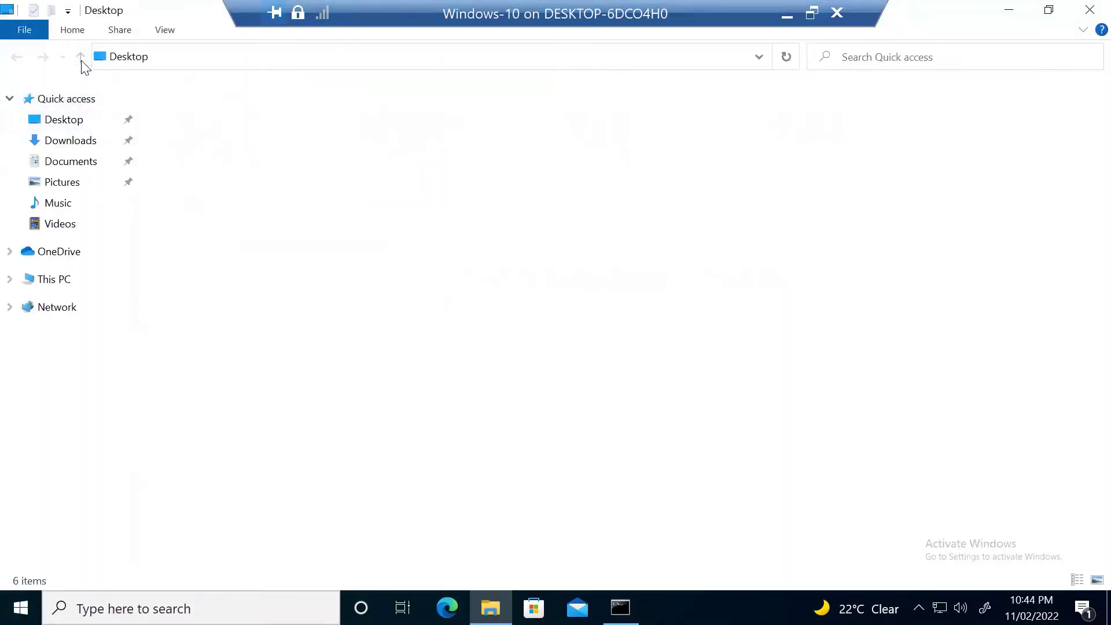
pyautogui.doubleClick(447, 152)
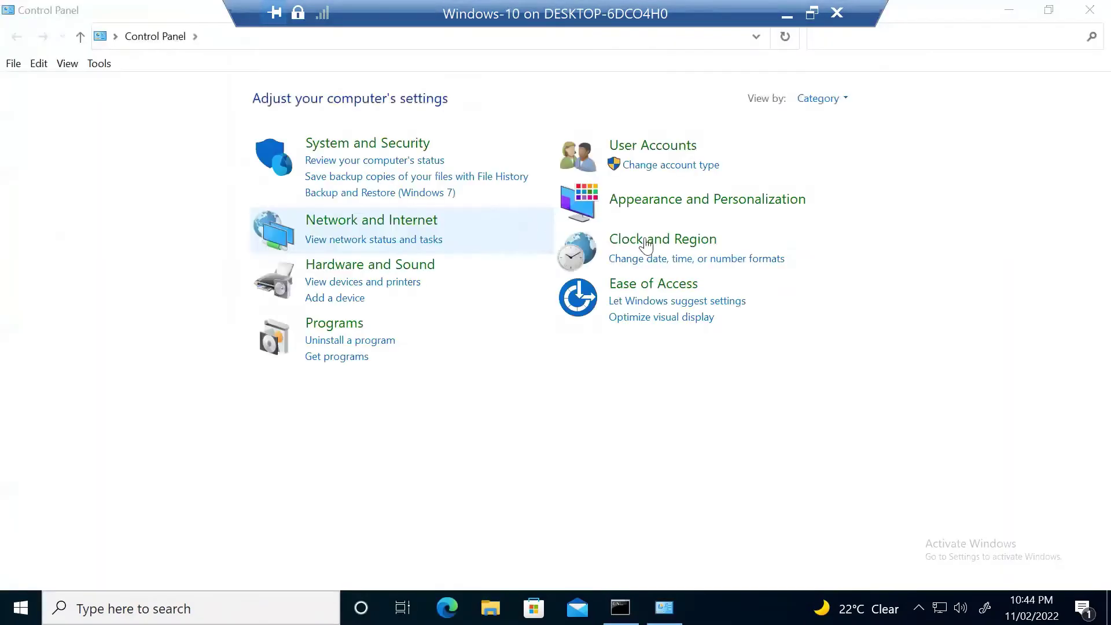
pyautogui.click(199, 37)
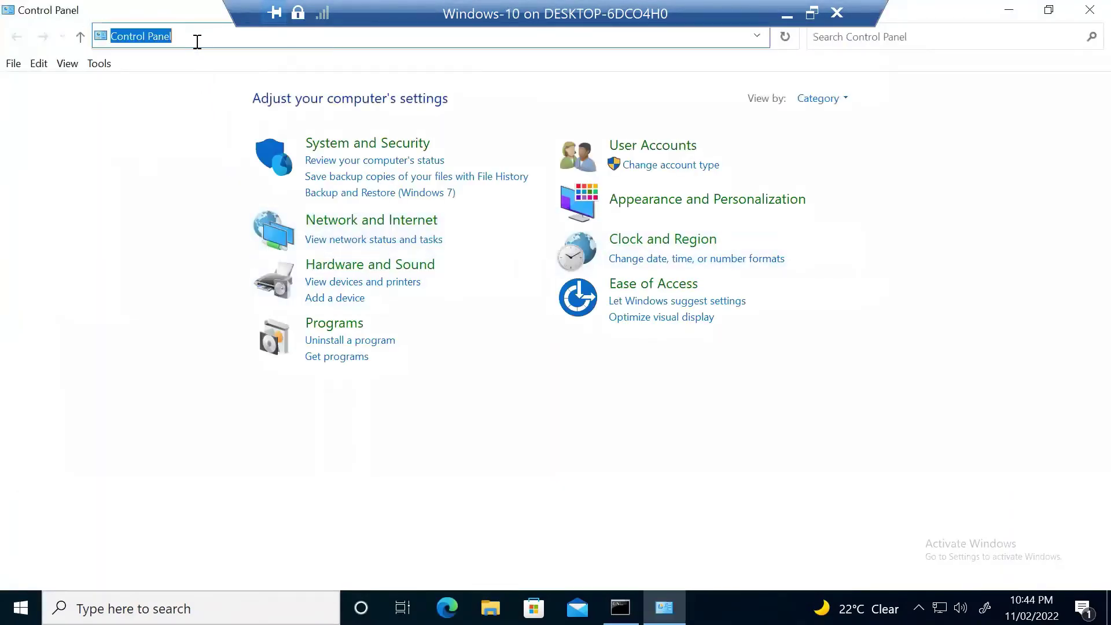
pyautogui.click(81, 37)
pyautogui.doubleClick(438, 156)
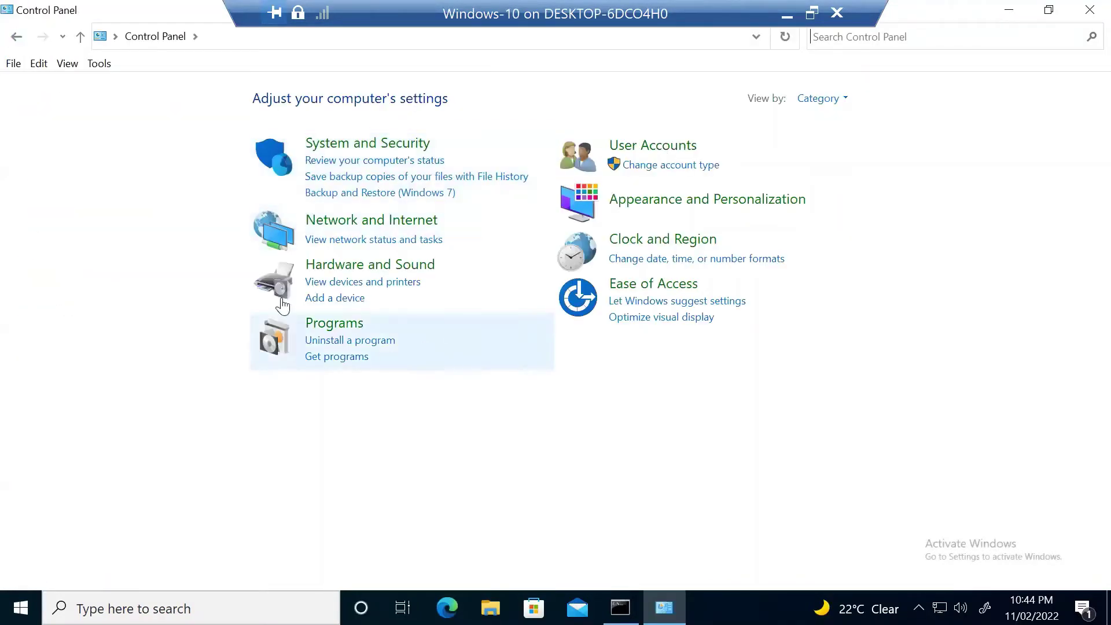
# Step: Open Programs and Features among all Control Panel items, list the programs installable from the network, and select Download Manager
pyautogui.click(195, 36)
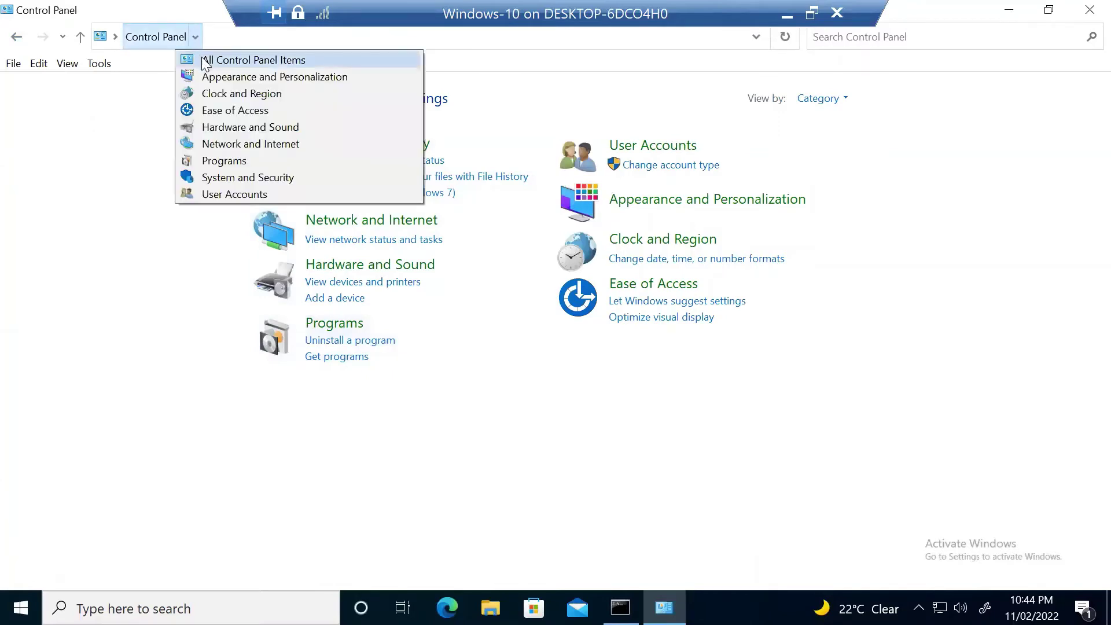
pyautogui.click(206, 63)
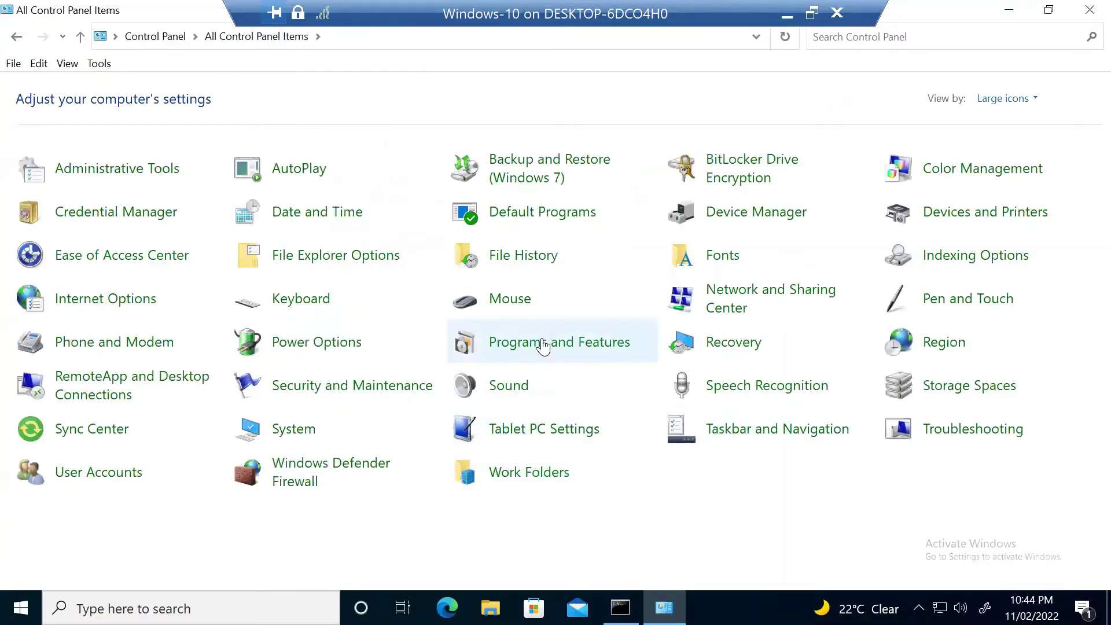
pyautogui.click(543, 345)
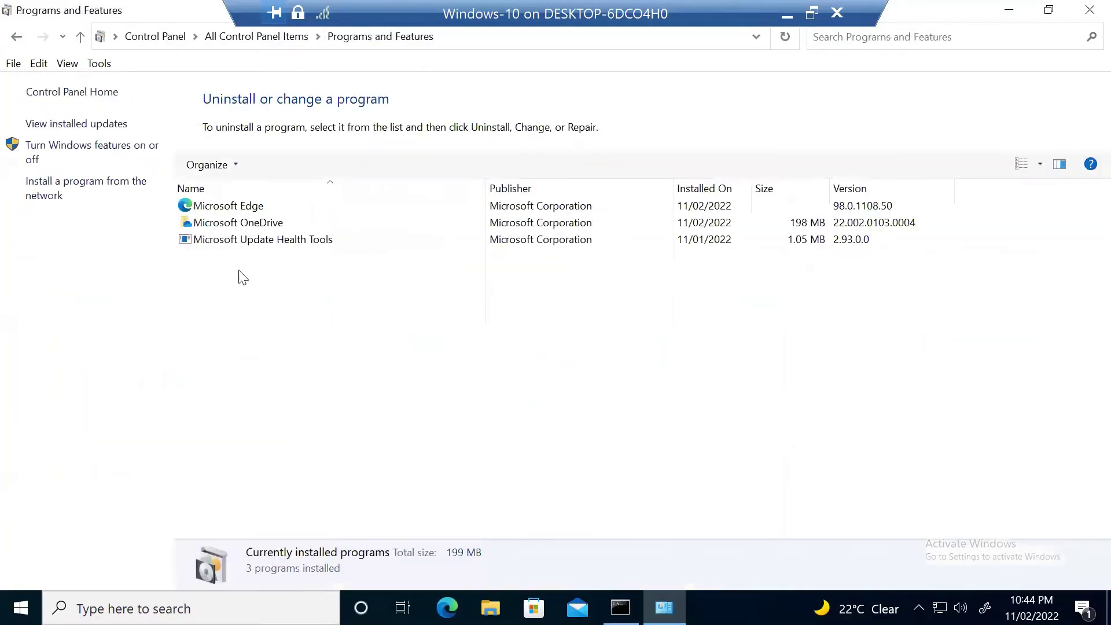
pyautogui.click(86, 191)
pyautogui.click(224, 233)
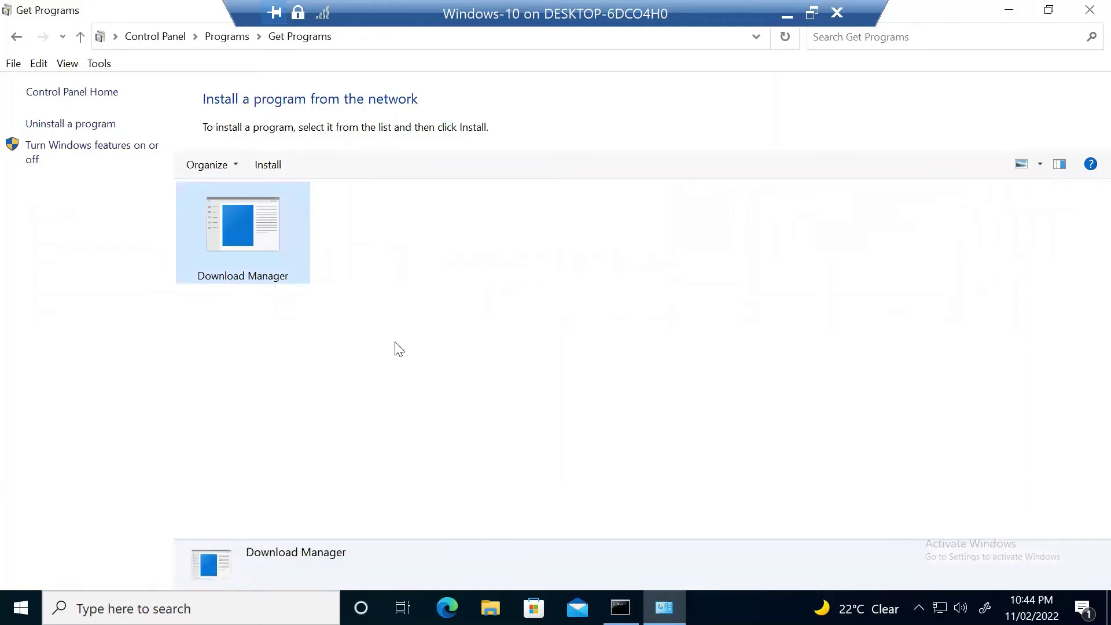
# Step: Search the Windows 10 client for "down", look through its installed apps list, and close the Get Programs window
pyautogui.click(90, 605)
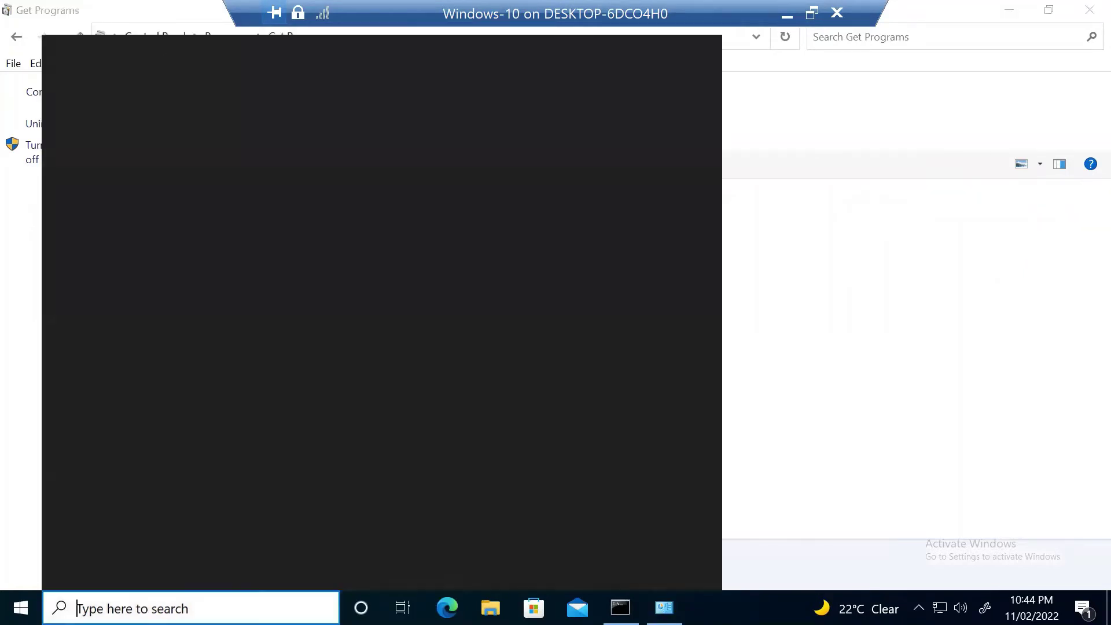
pyautogui.write('down')
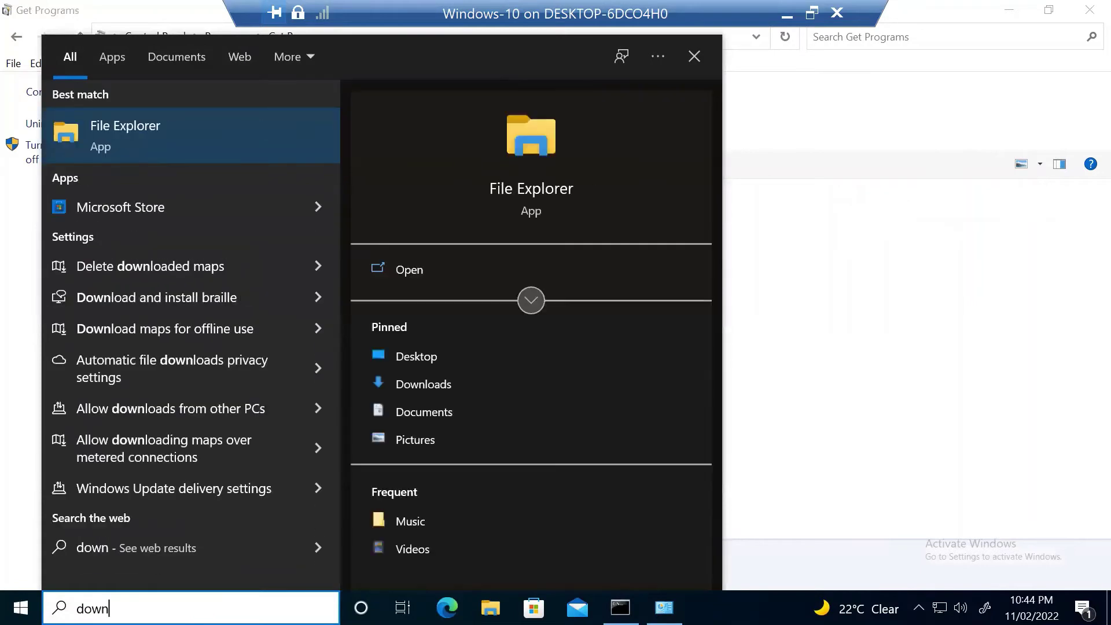
pyautogui.press('super')
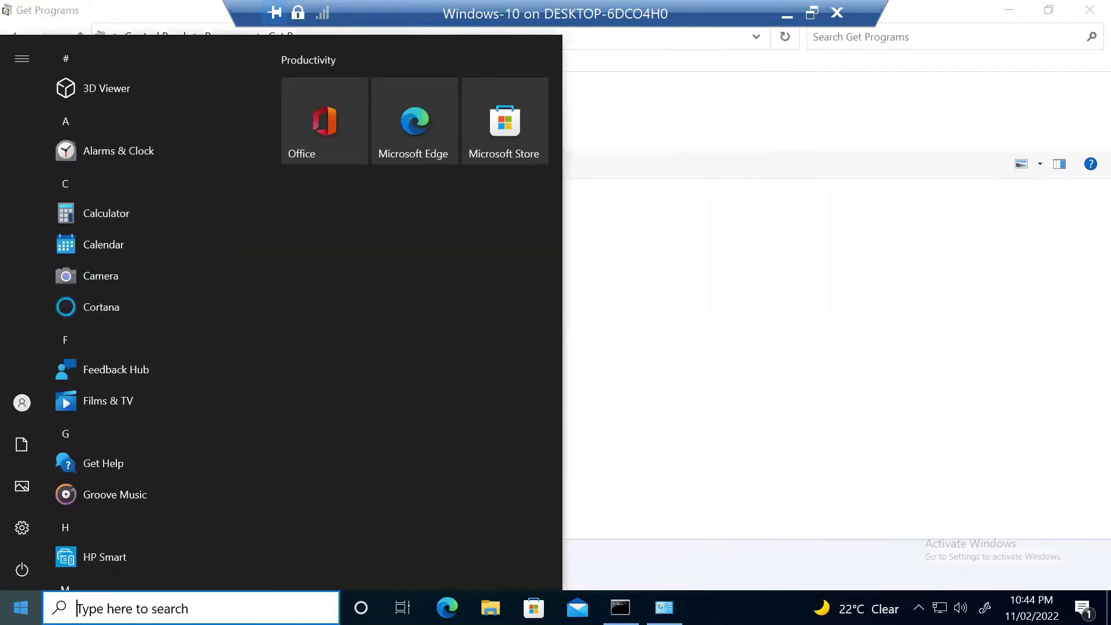
pyautogui.scroll(-15, 191, 313)
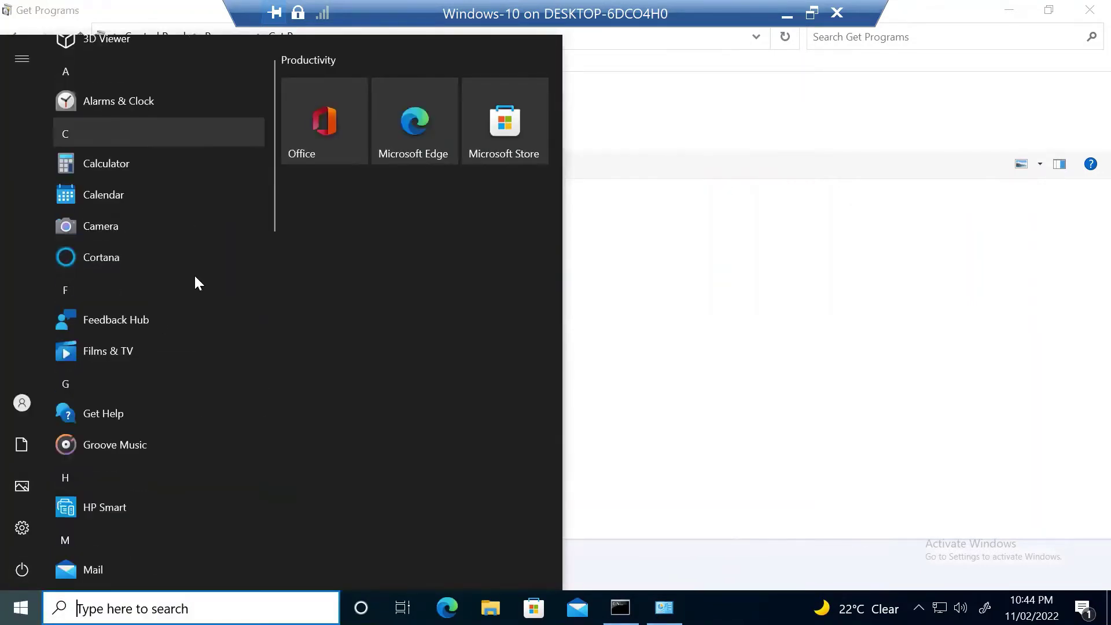
pyautogui.click(737, 328)
pyautogui.click(1090, 9)
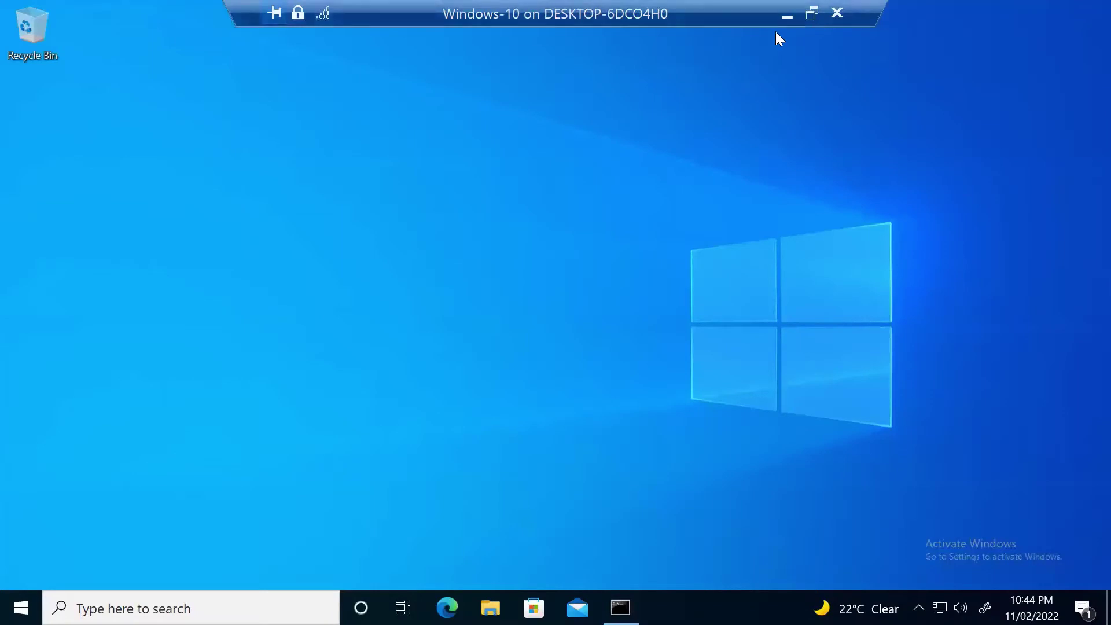
# Step: Minimize the Windows-10 session and switch to the Windows-Server-2022 virtual machine
pyautogui.click(784, 17)
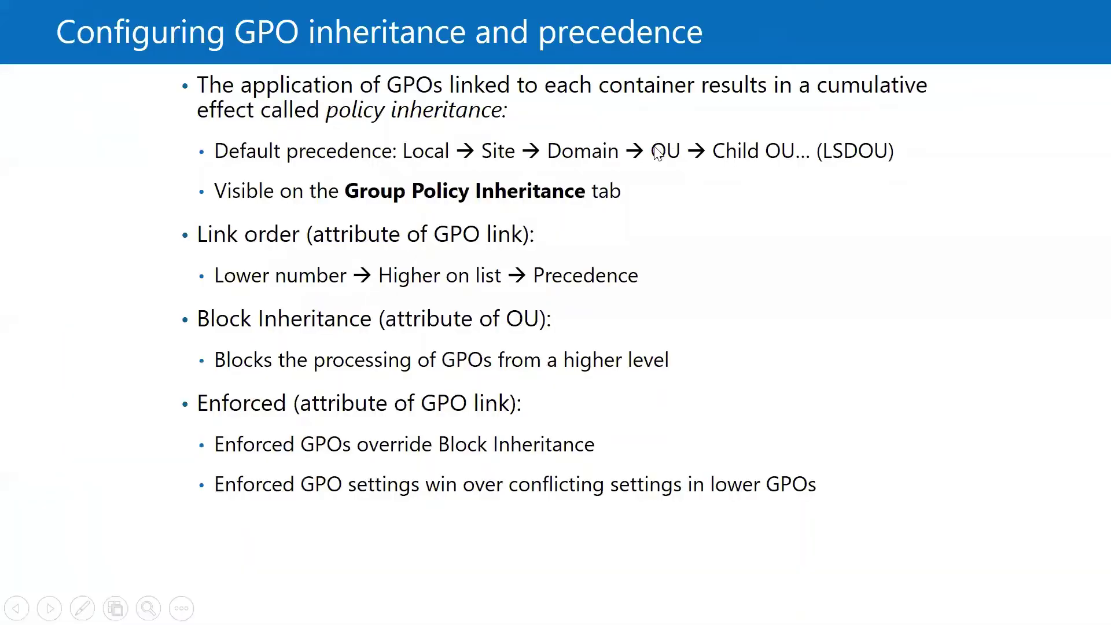
pyautogui.press('super+d')
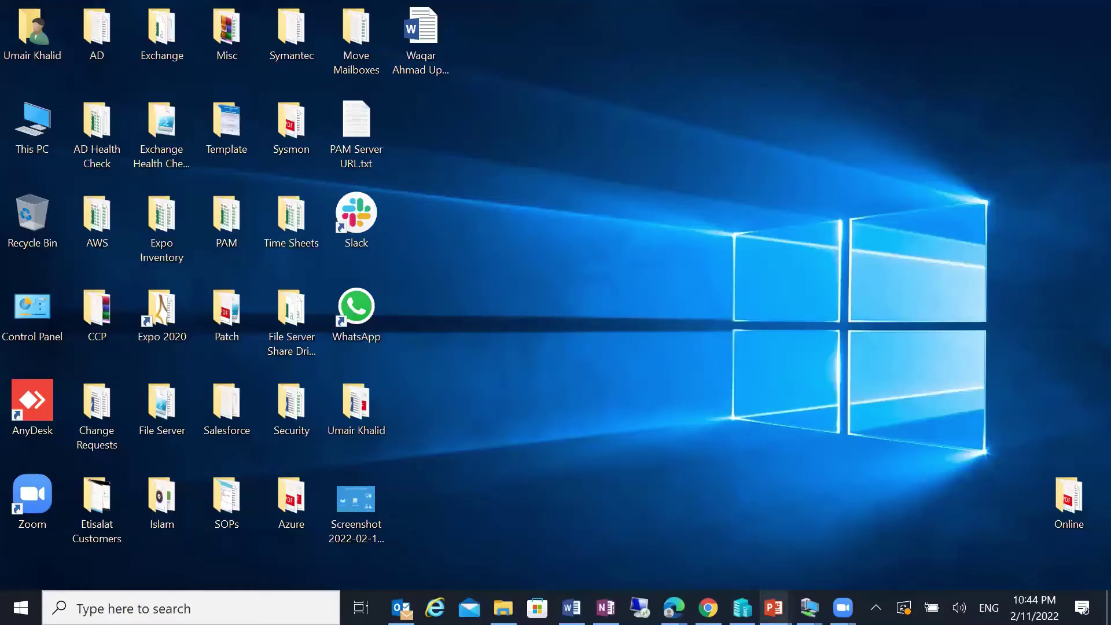
pyautogui.click(742, 608)
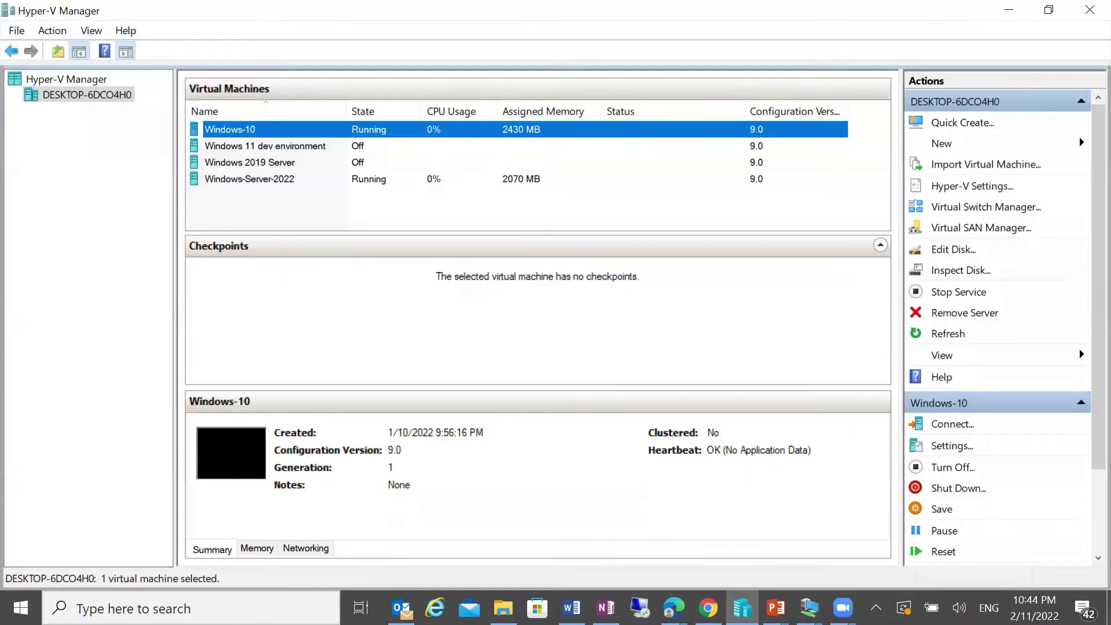
pyautogui.click(809, 608)
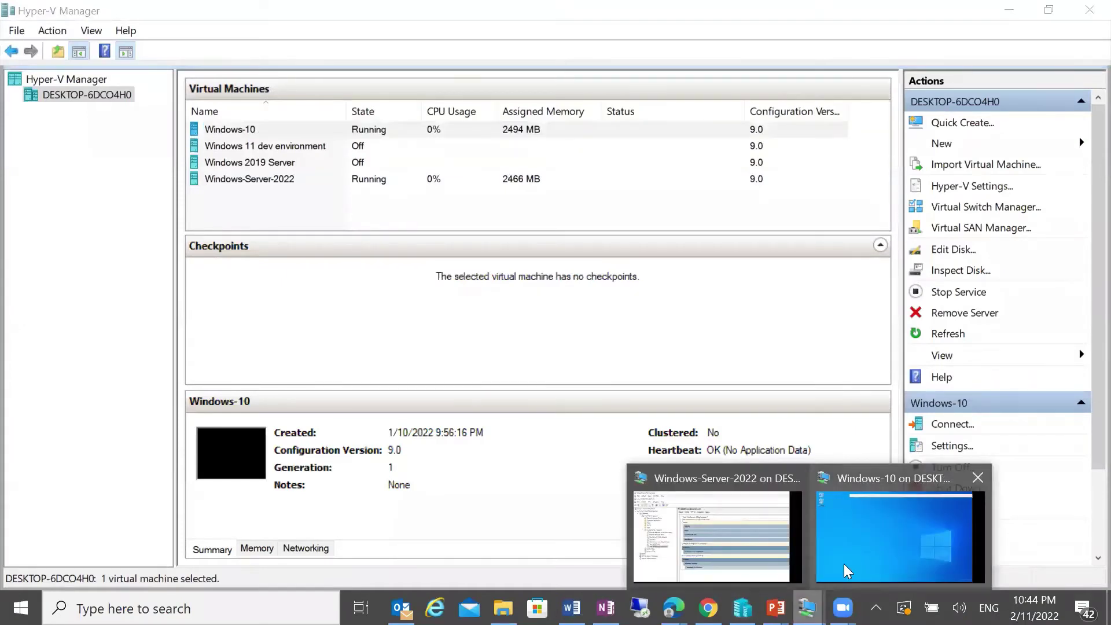
pyautogui.click(744, 554)
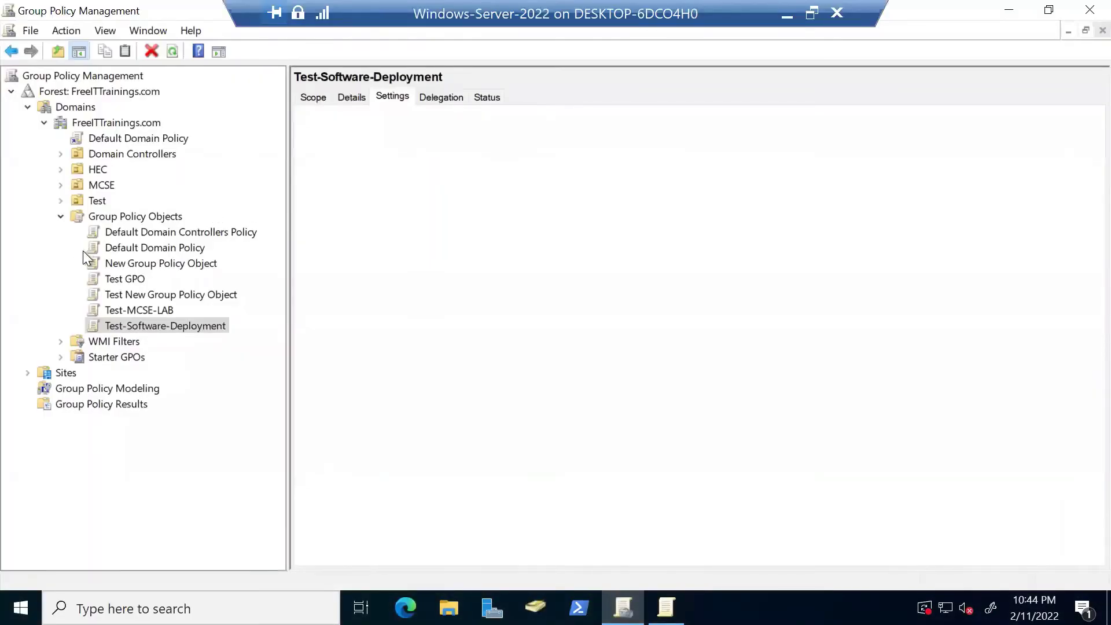
# Step: Edit the Test-Software-Deployment GPO in a maximized editor and open Software installation under the Computer Configuration policies
pyautogui.rightClick(144, 324)
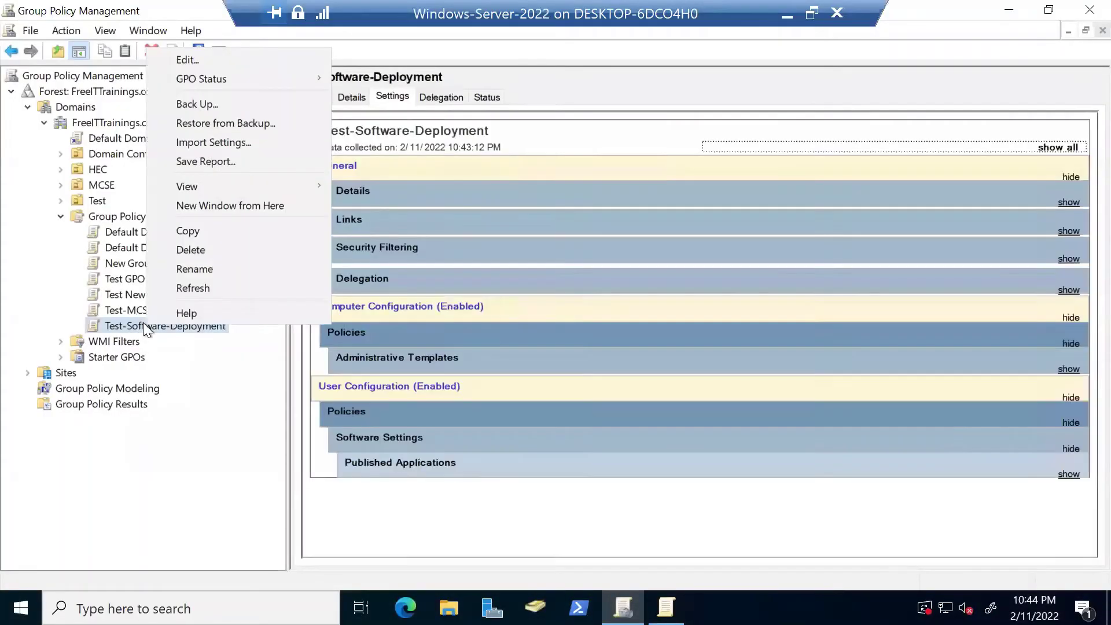
pyautogui.click(193, 58)
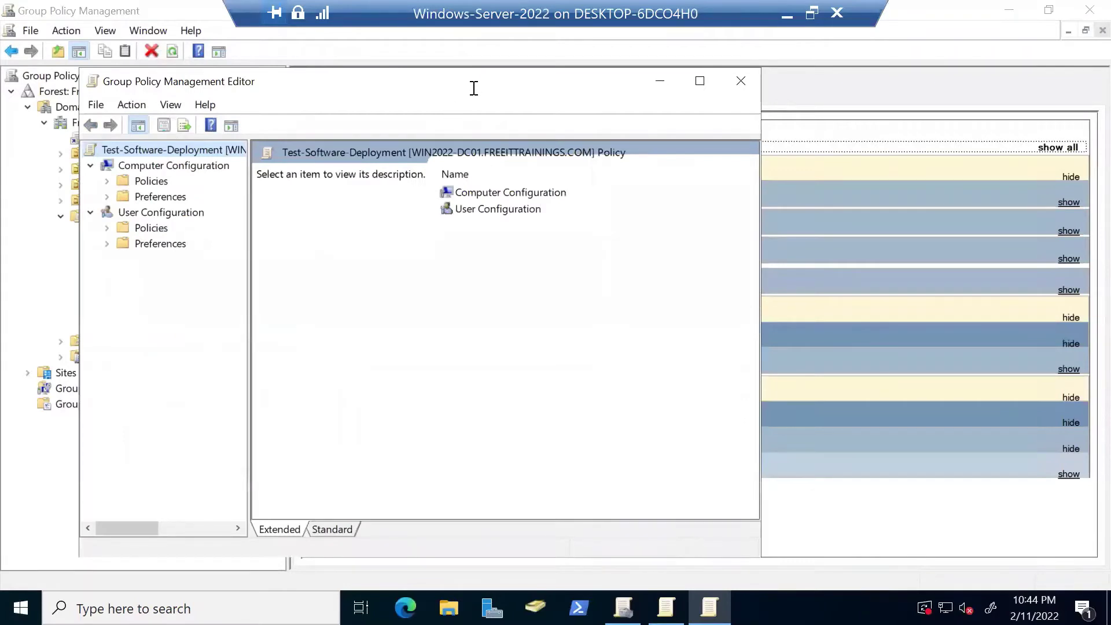
pyautogui.doubleClick(476, 80)
pyautogui.click(85, 93)
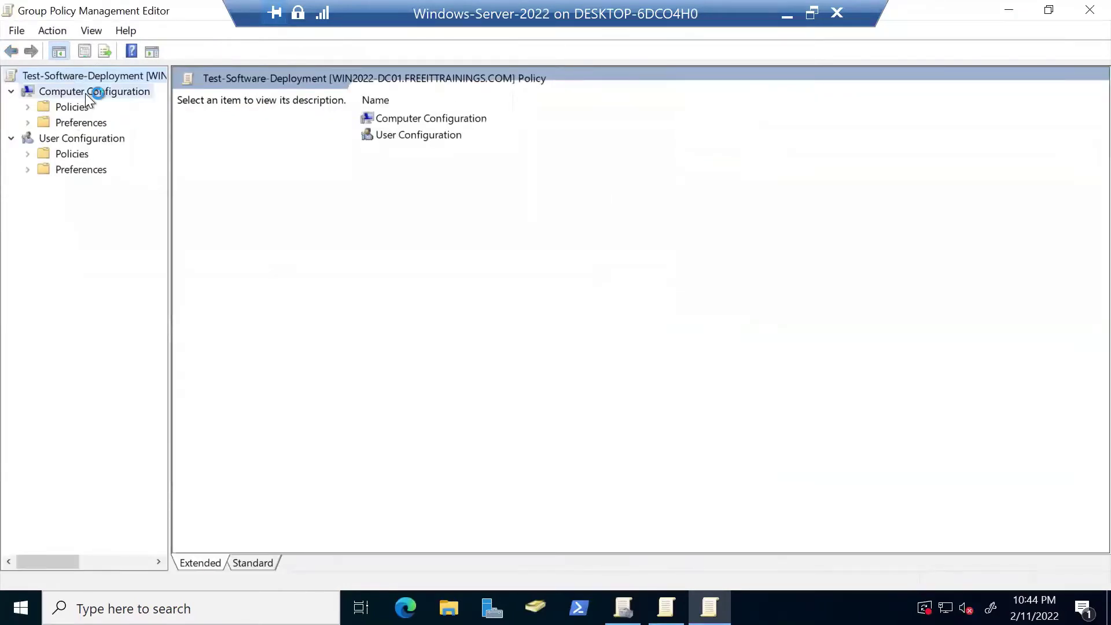
pyautogui.doubleClick(68, 108)
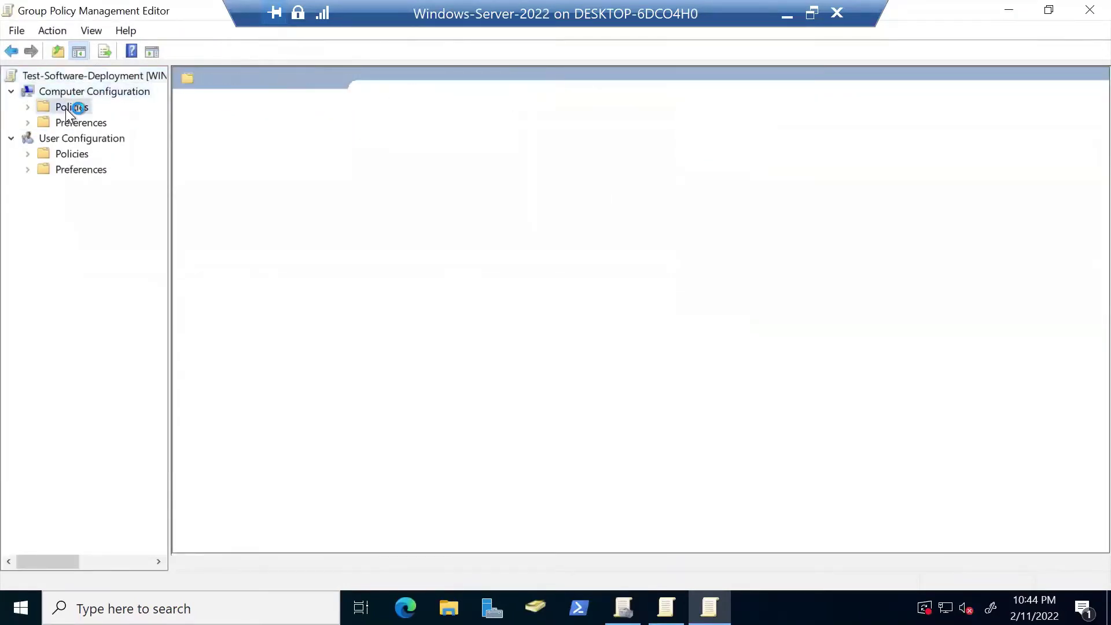
pyautogui.doubleClick(107, 124)
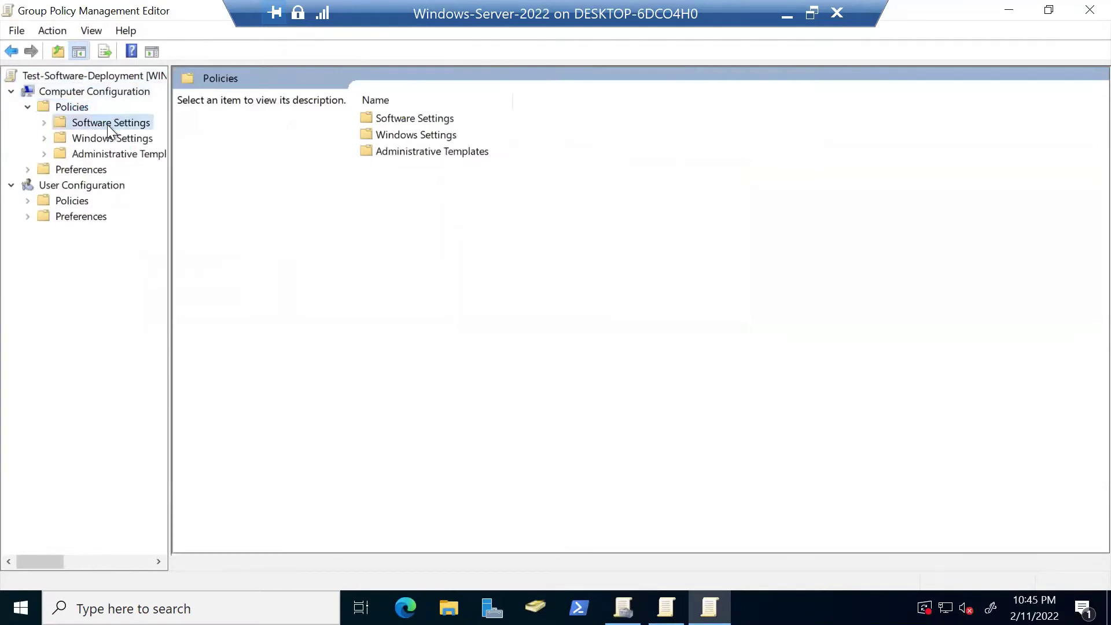
pyautogui.click(134, 140)
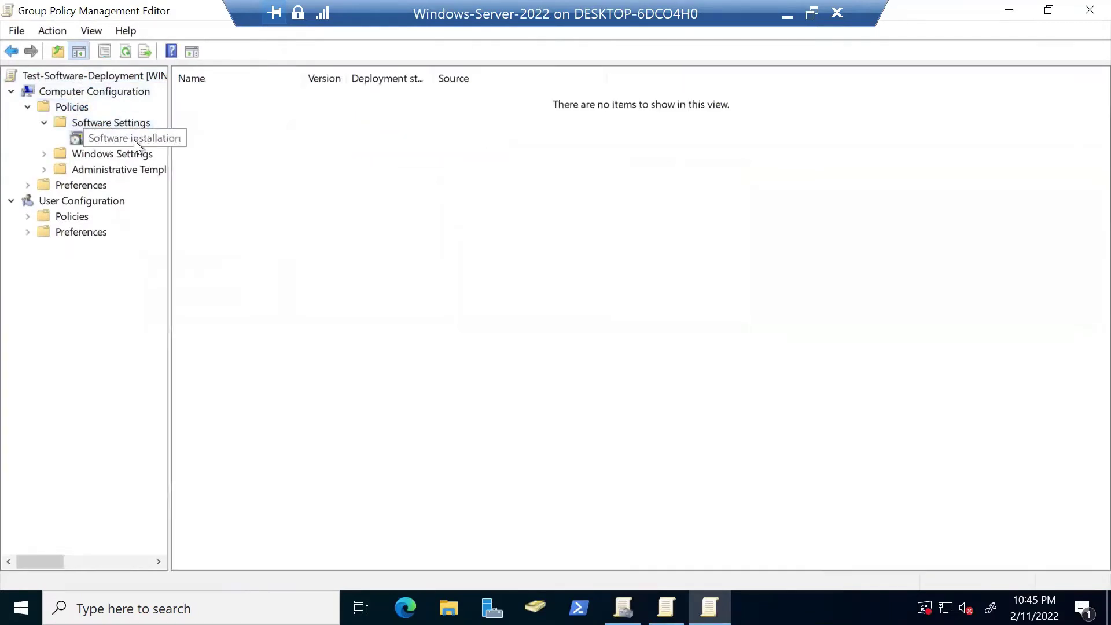
# Step: Add the DownloadManagerSetup package from the Software share to the computer software installation policy with the Assigned deployment method
pyautogui.rightClick(151, 140)
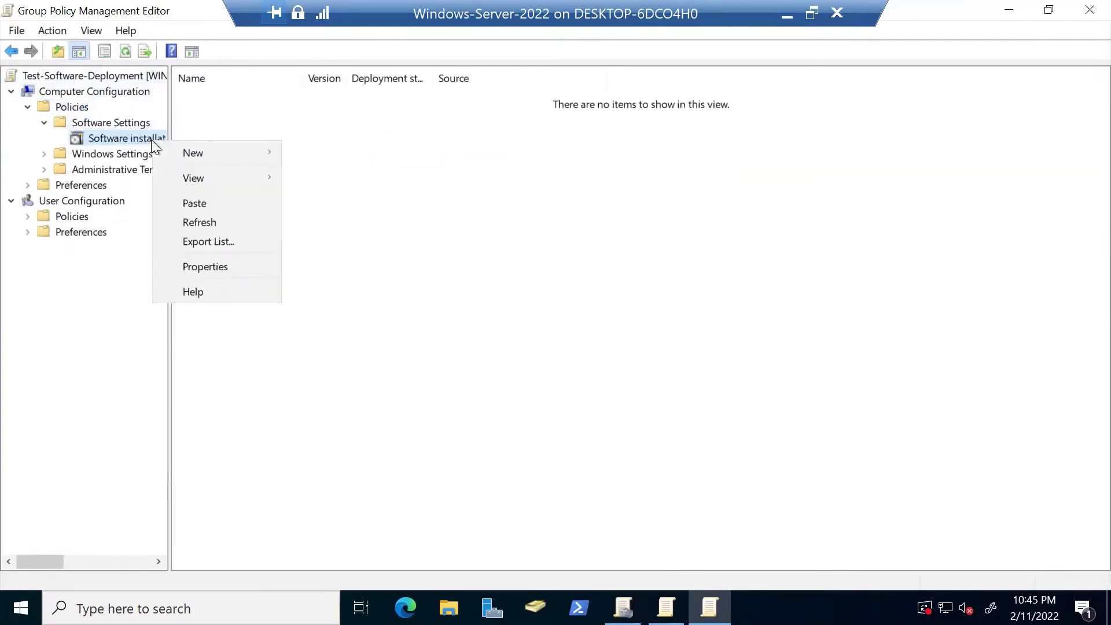
pyautogui.moveTo(207, 153)
pyautogui.click(325, 156)
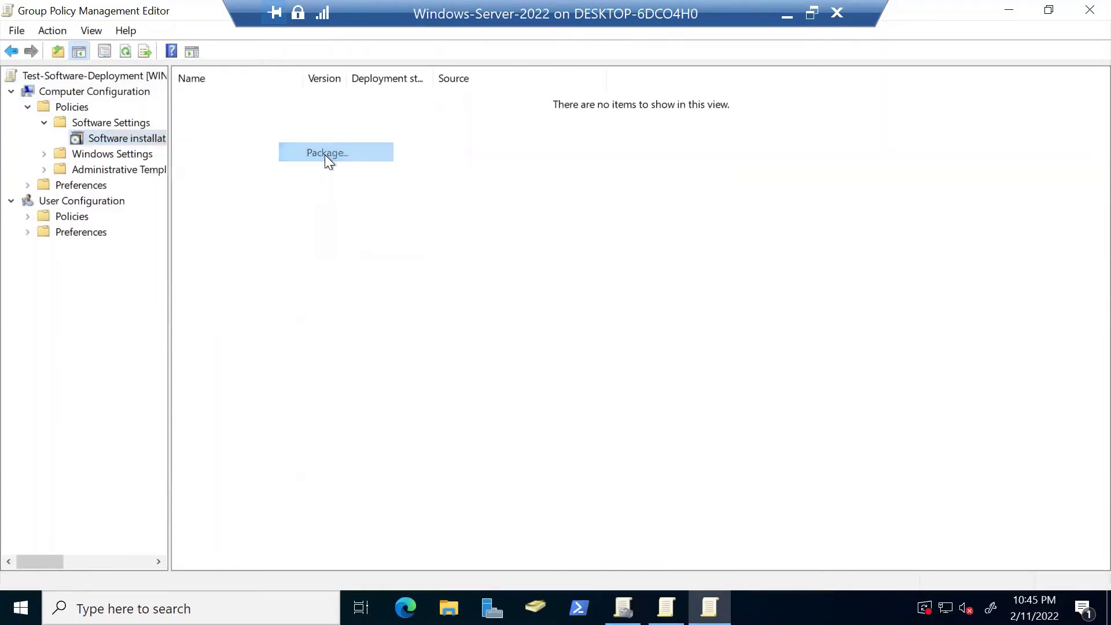
pyautogui.click(229, 151)
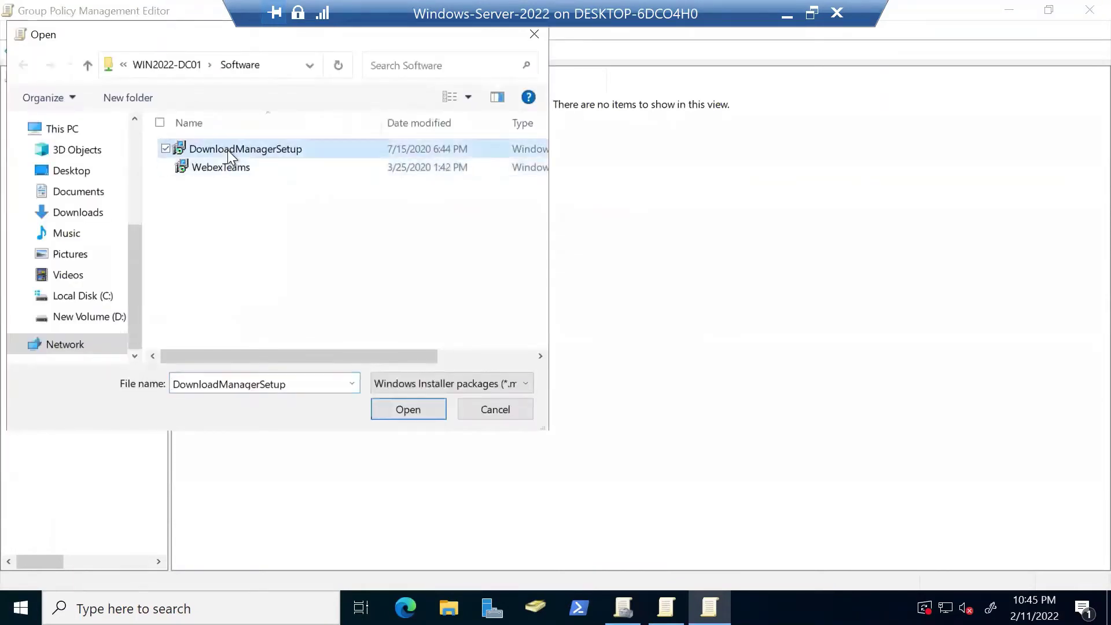
pyautogui.rightClick(302, 146)
pyautogui.click(204, 437)
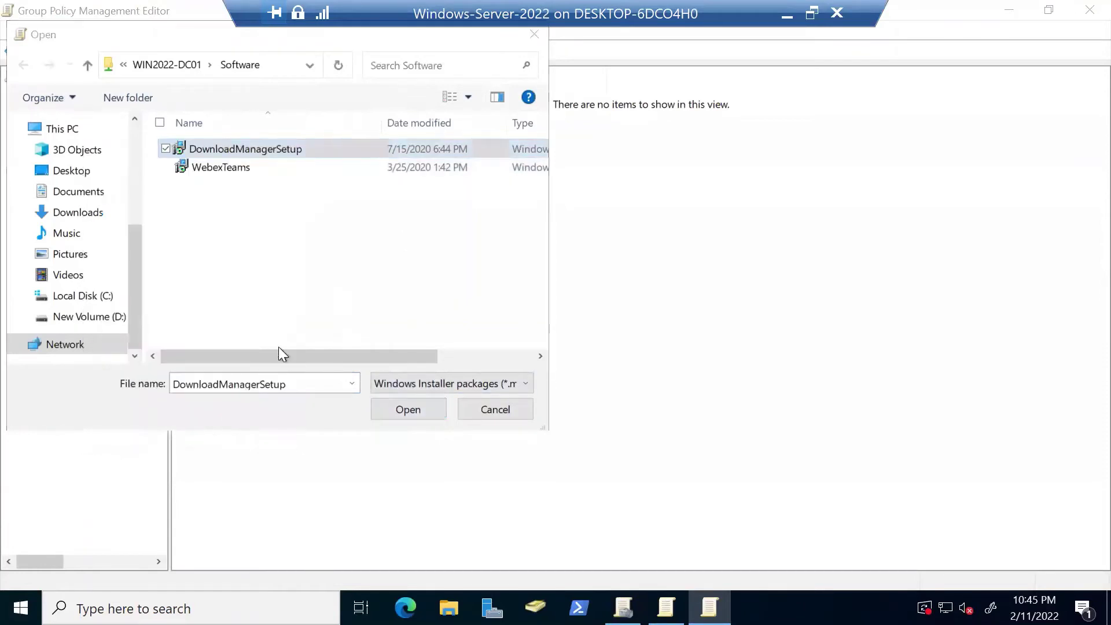
pyautogui.moveTo(402, 224); pyautogui.dragTo(446, 231)
pyautogui.click(429, 556)
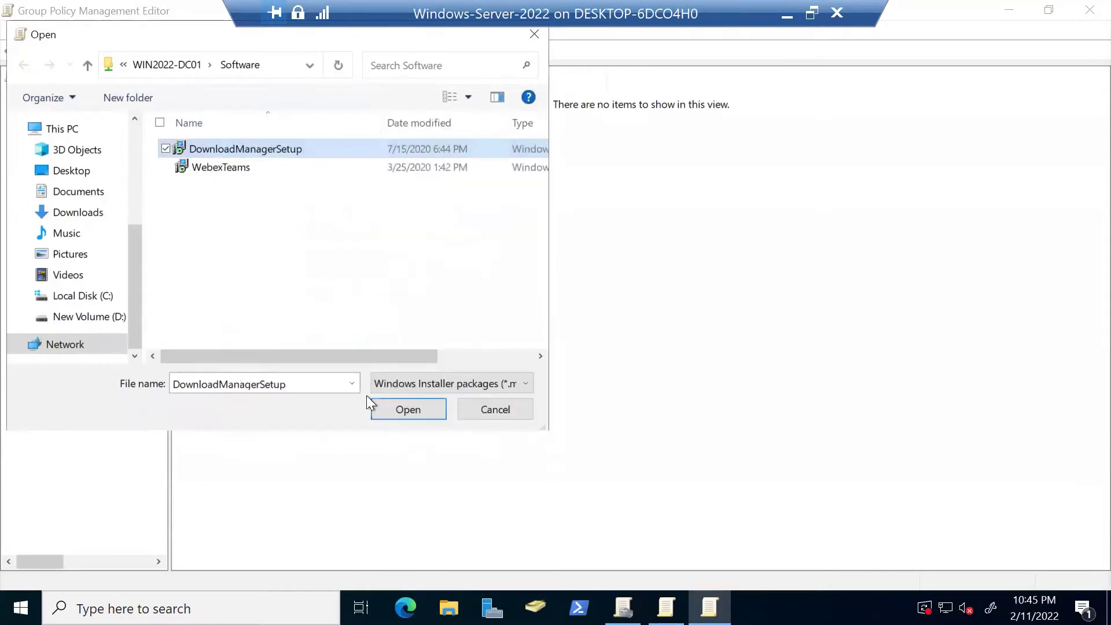
pyautogui.click(396, 406)
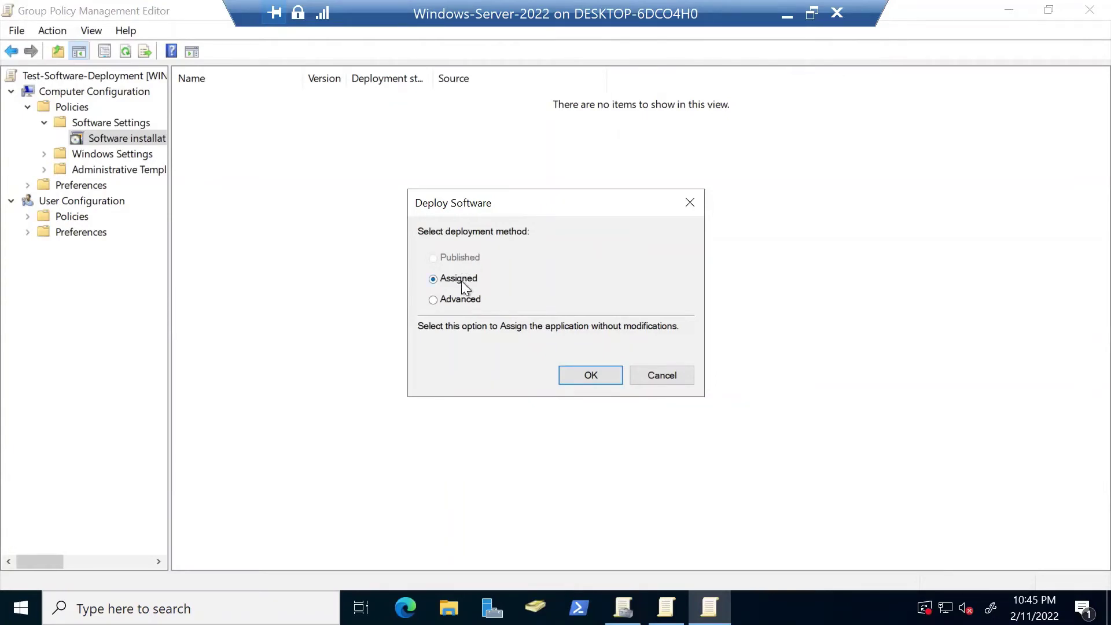
pyautogui.click(592, 375)
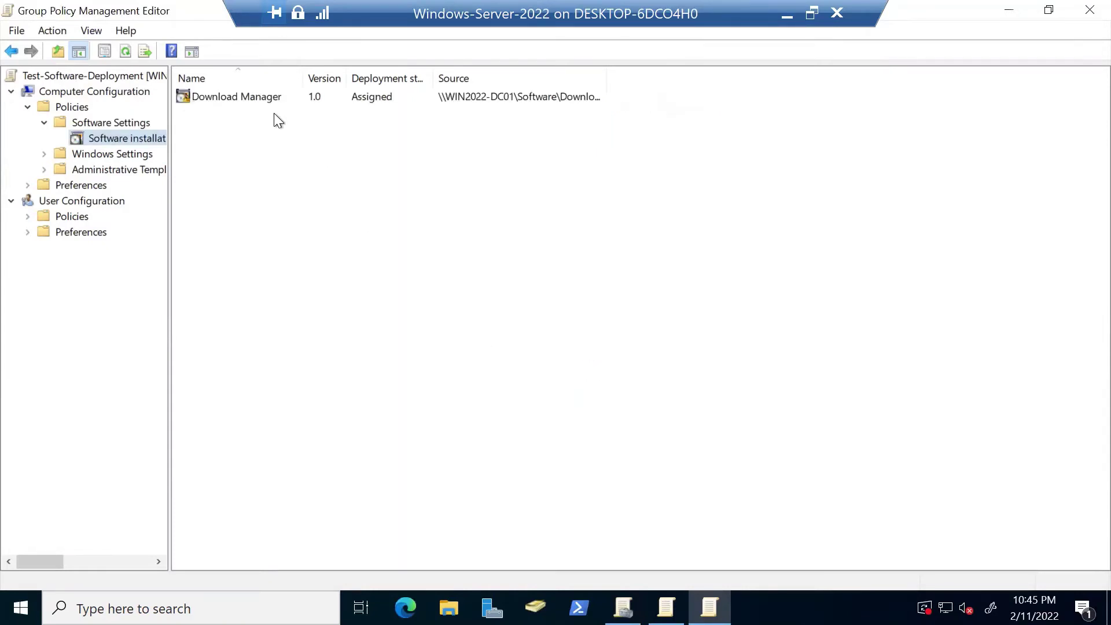
# Step: Add DownloadManagerSetup as a second computer software package, choosing the Advanced deployment method
pyautogui.rightClick(245, 99)
pyautogui.rightClick(221, 141)
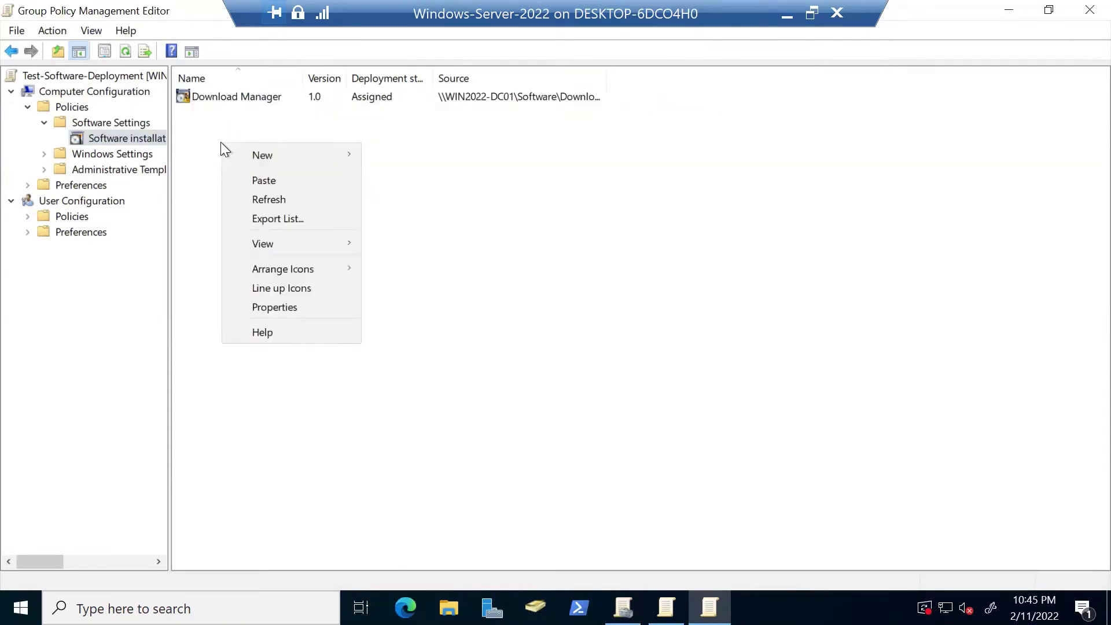
pyautogui.moveTo(348, 155)
pyautogui.click(403, 155)
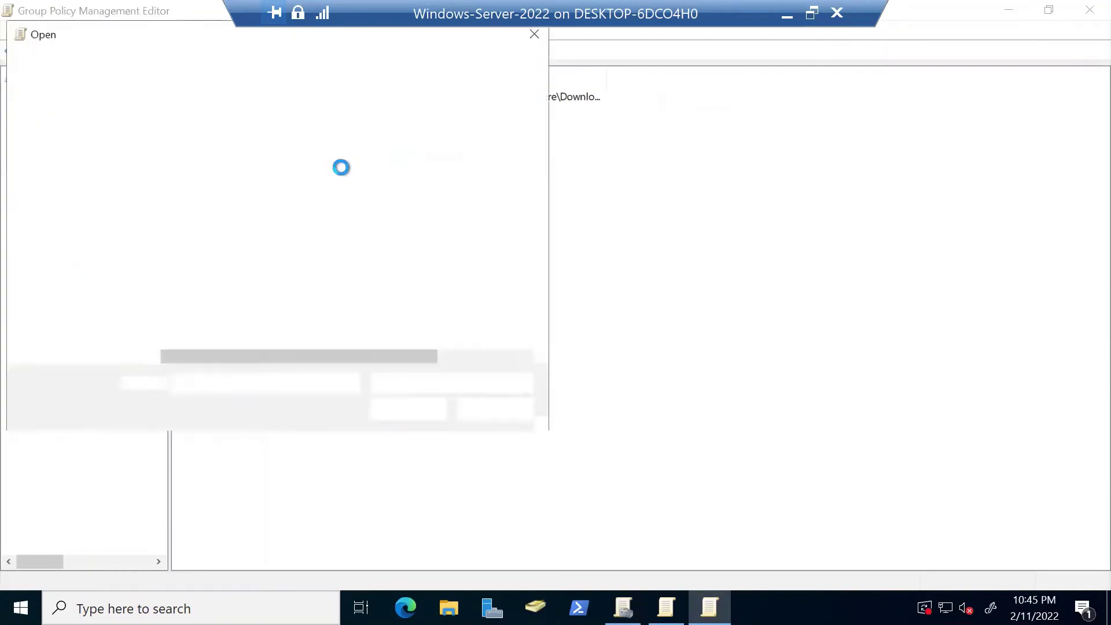
pyautogui.click(241, 149)
pyautogui.click(401, 410)
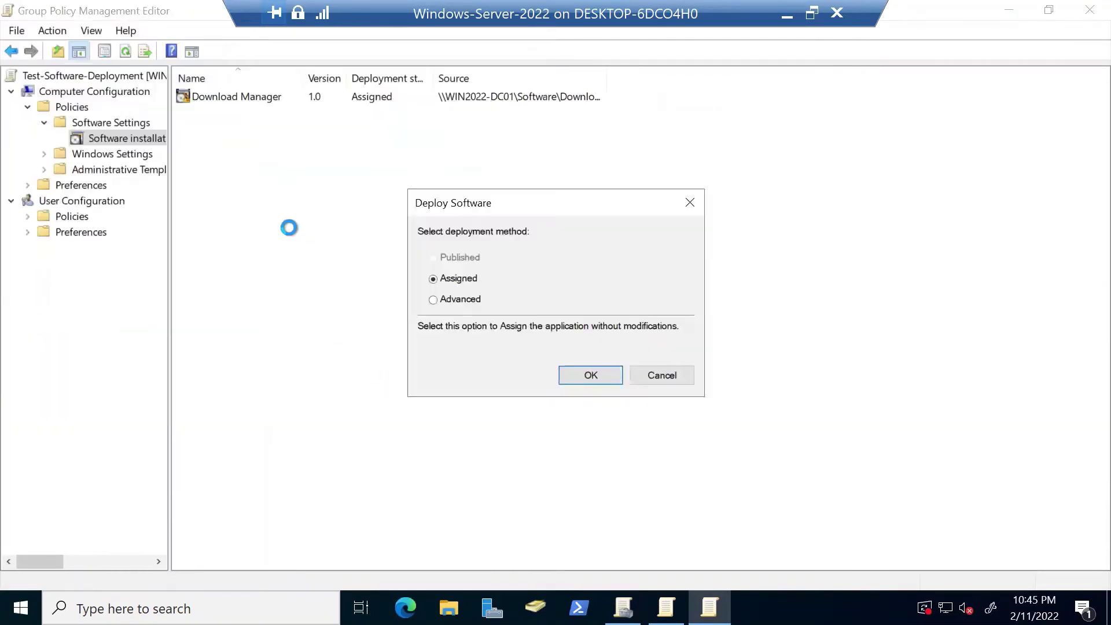
pyautogui.click(457, 298)
pyautogui.click(588, 376)
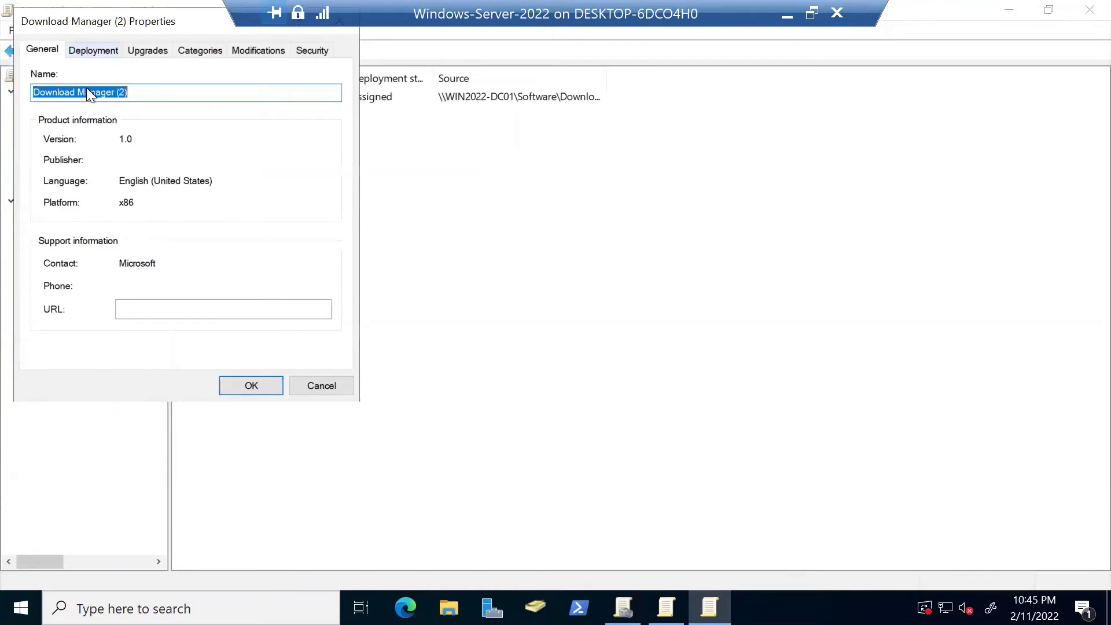
# Step: Examine the new package's deployment options, including uninstalling when out of scope, and its advanced deployment options without applying changes
pyautogui.hotkey('ctrl', 'Tab')
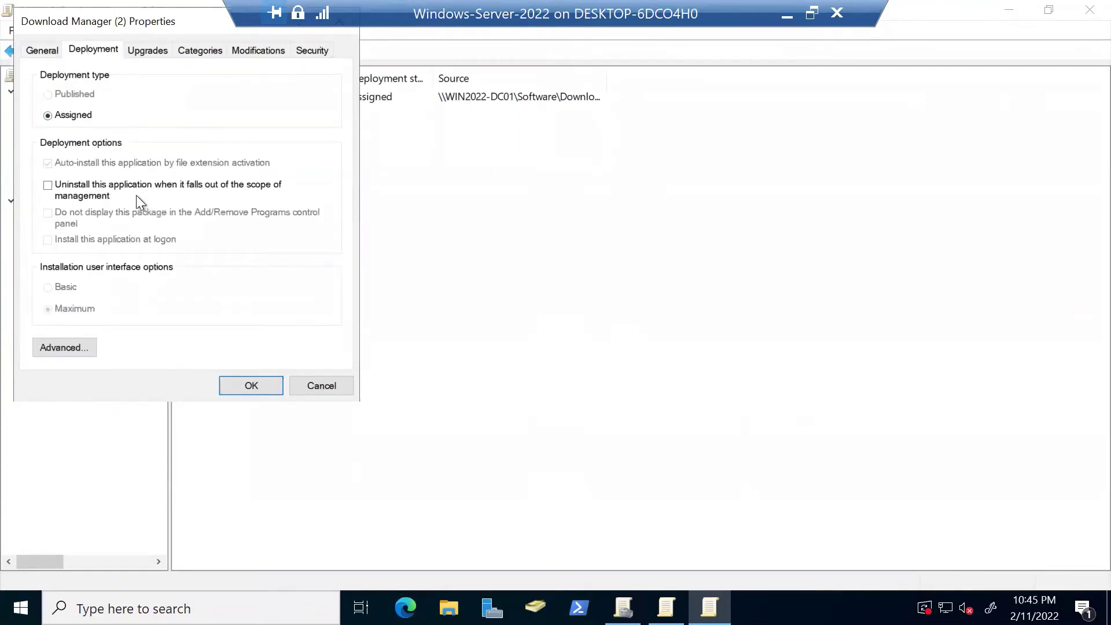
pyautogui.click(111, 193)
pyautogui.click(112, 186)
pyautogui.click(74, 346)
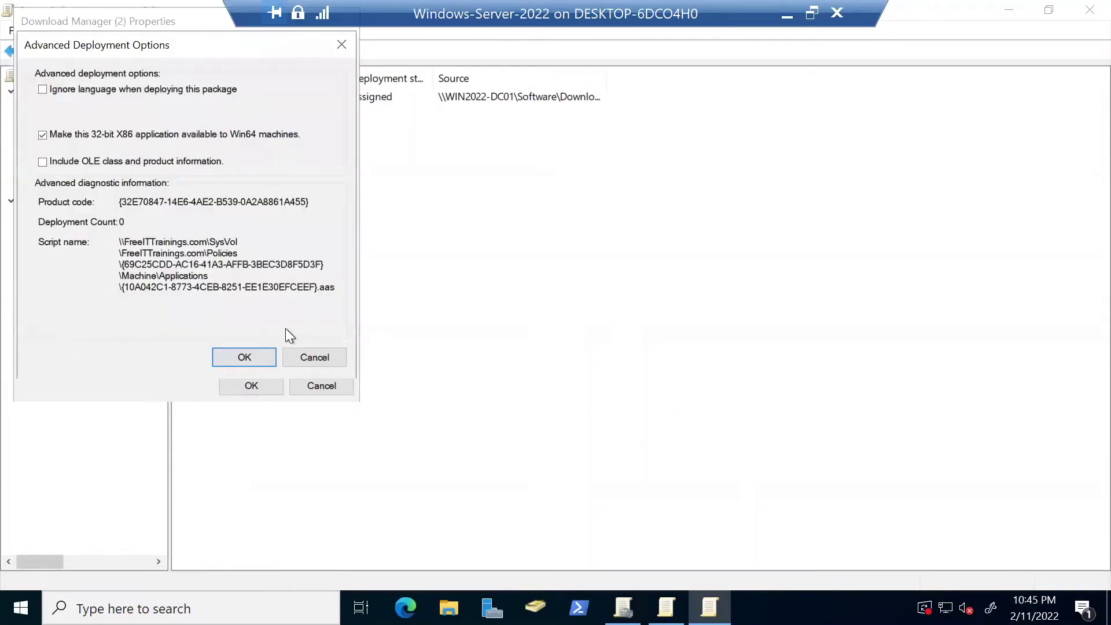
pyautogui.click(314, 357)
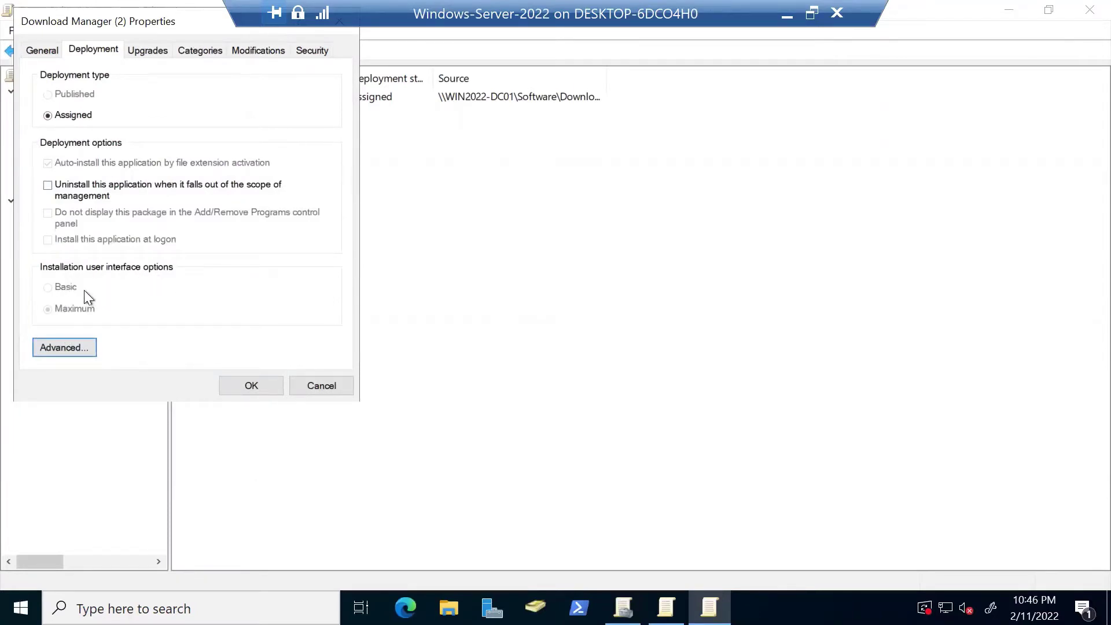
# Step: Examine the second package's upgrade, category, modification and security settings, including the Add Upgrade Package options, and cancel adding the package
pyautogui.click(152, 51)
pyautogui.click(67, 222)
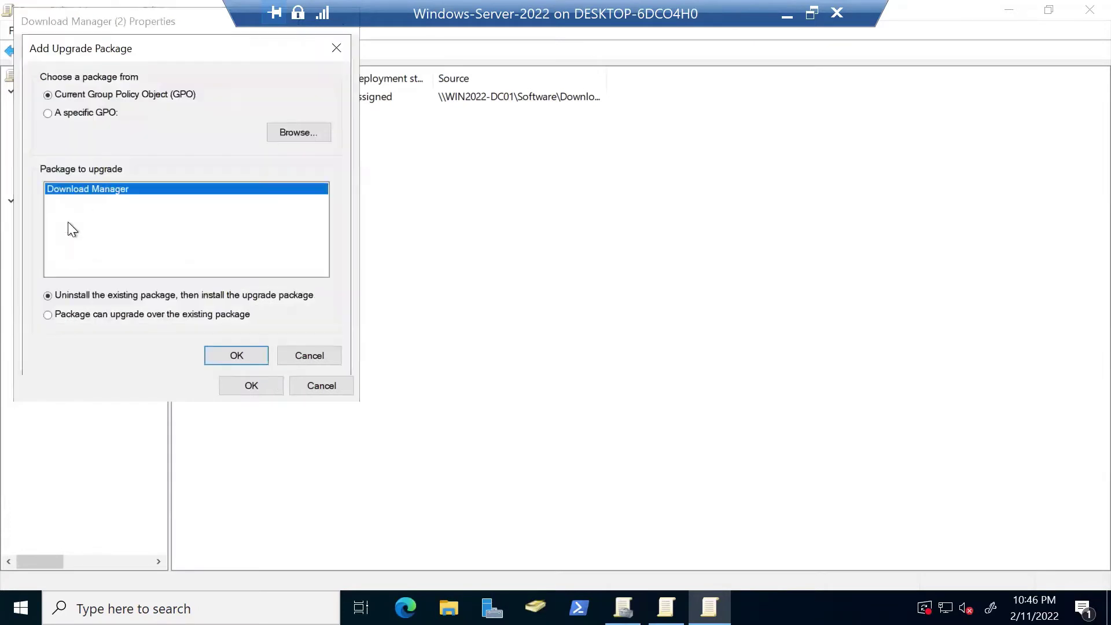
pyautogui.click(304, 353)
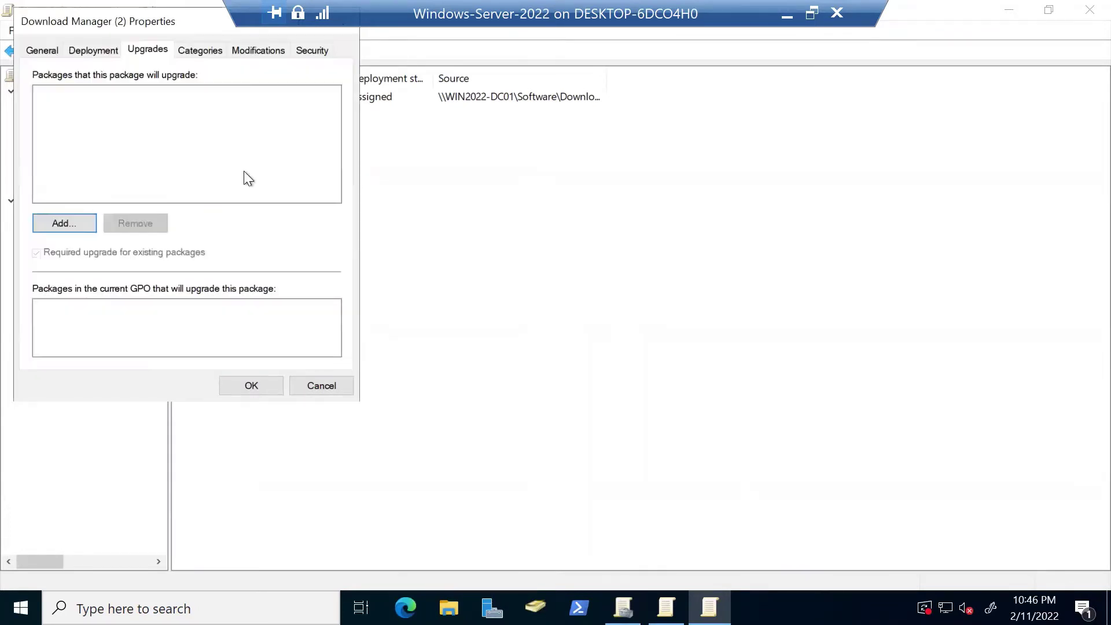
pyautogui.click(206, 54)
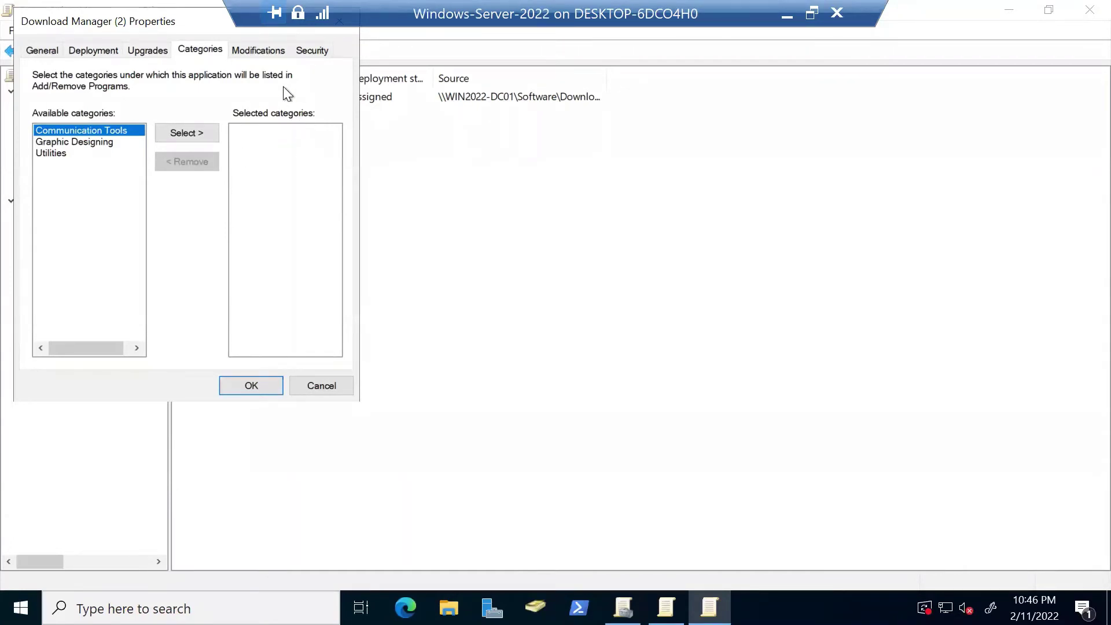
pyautogui.click(269, 51)
pyautogui.click(310, 51)
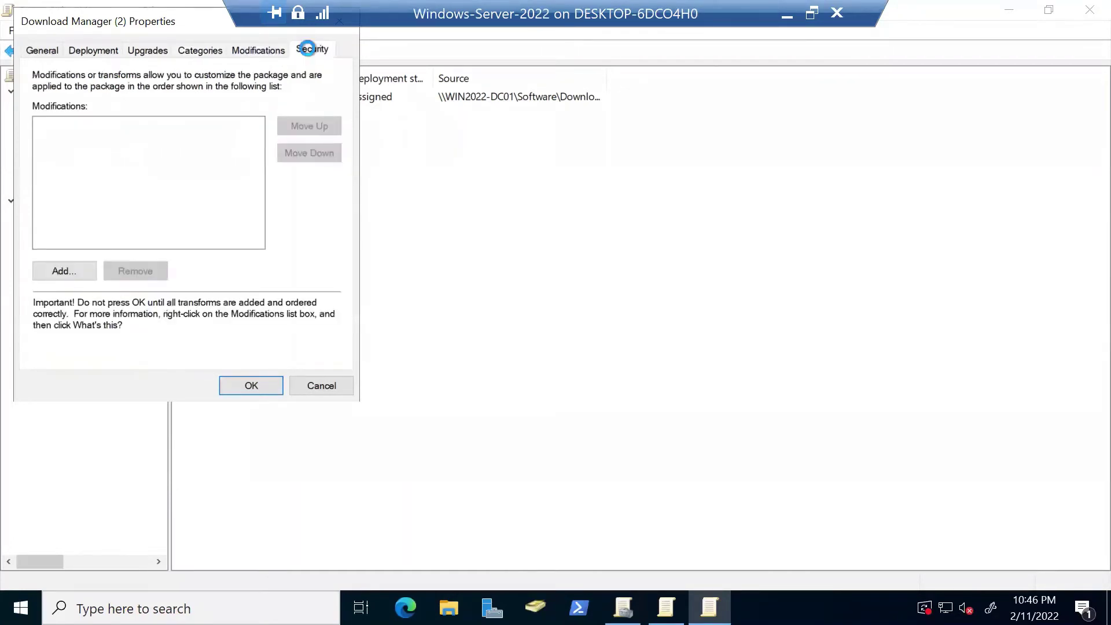
pyautogui.click(307, 386)
# Step: Add an Accounts category in the Software installation properties of the computer policy and apply it
pyautogui.rightClick(354, 217)
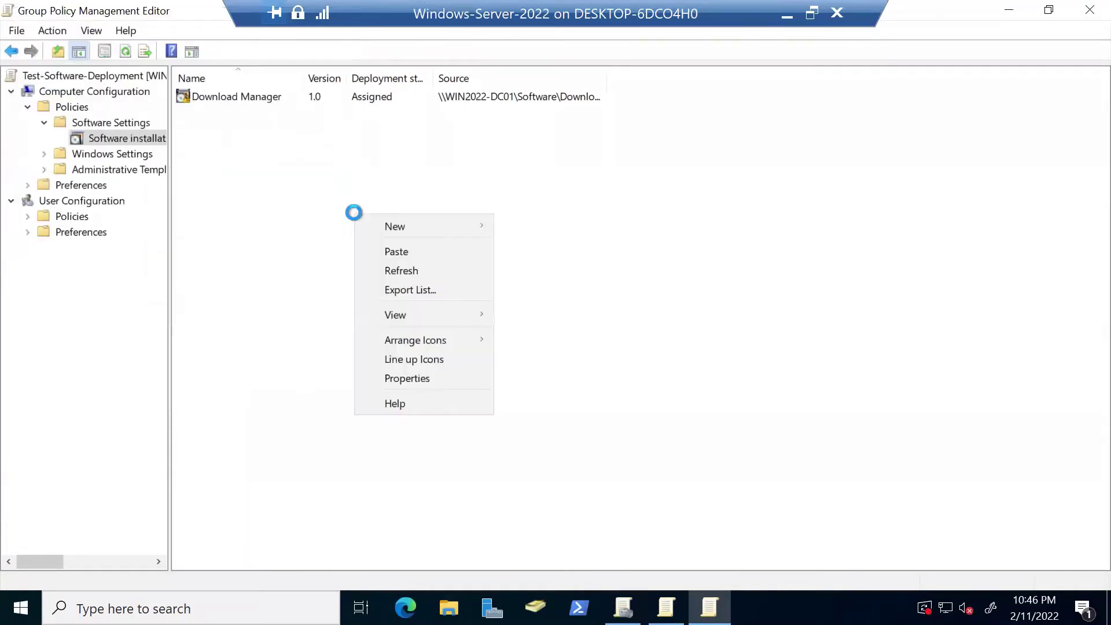
pyautogui.click(414, 379)
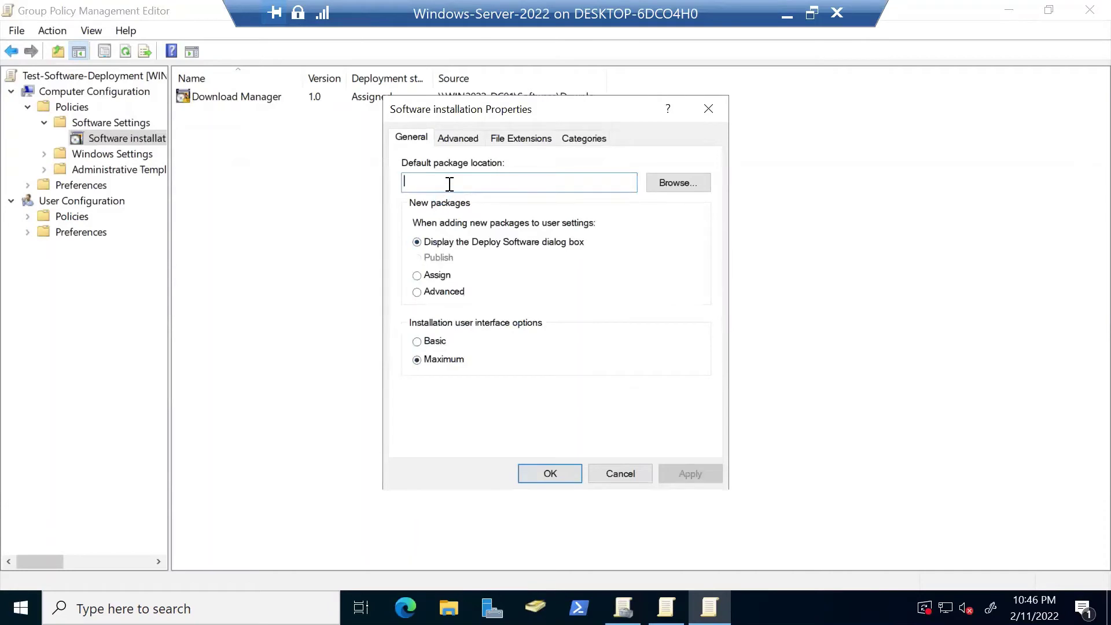
pyautogui.click(580, 138)
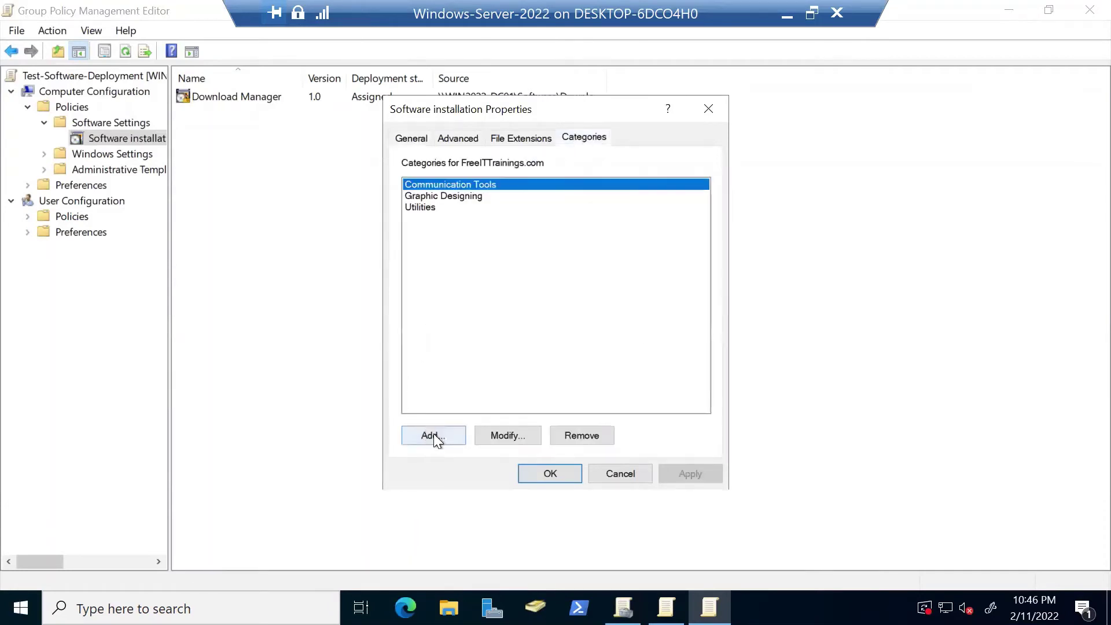
pyautogui.click(433, 436)
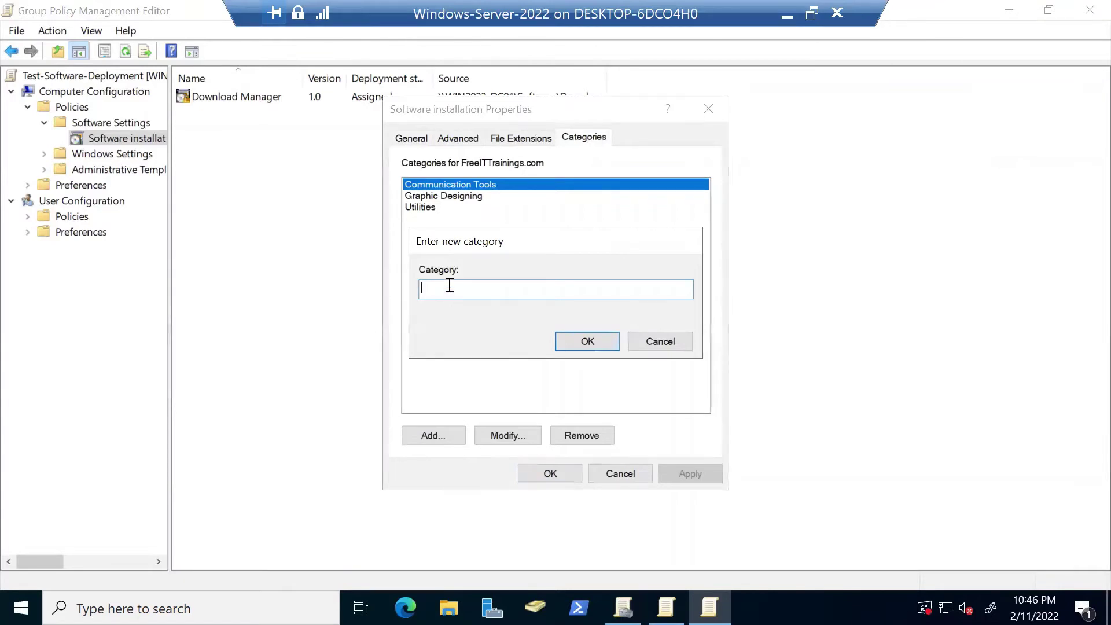
pyautogui.write('Accounts')
pyautogui.click(592, 342)
pyautogui.click(689, 474)
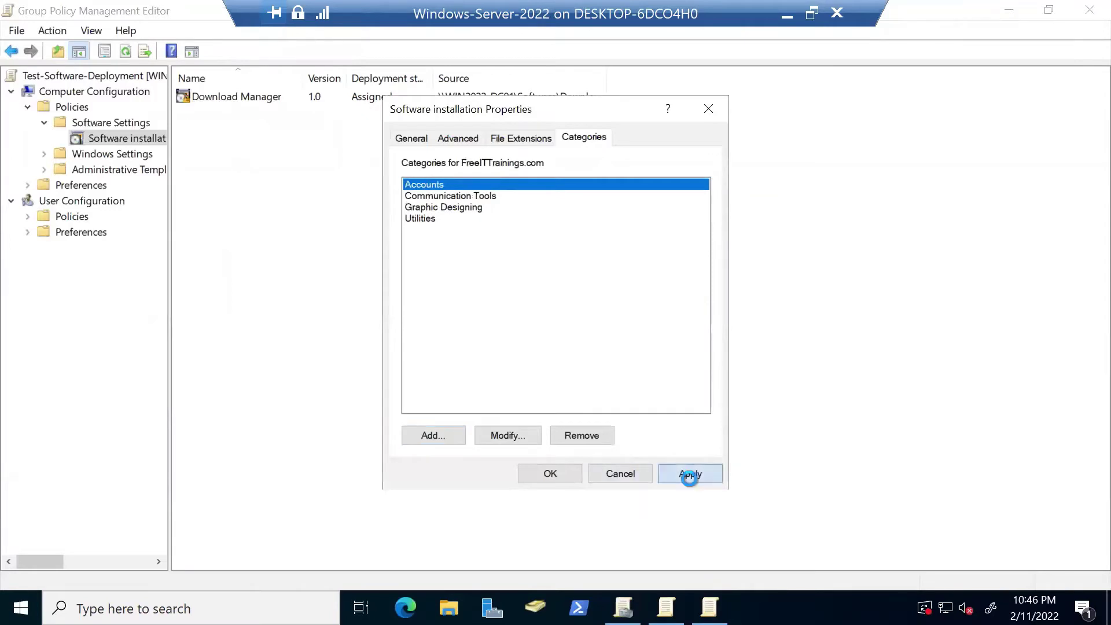
pyautogui.click(564, 471)
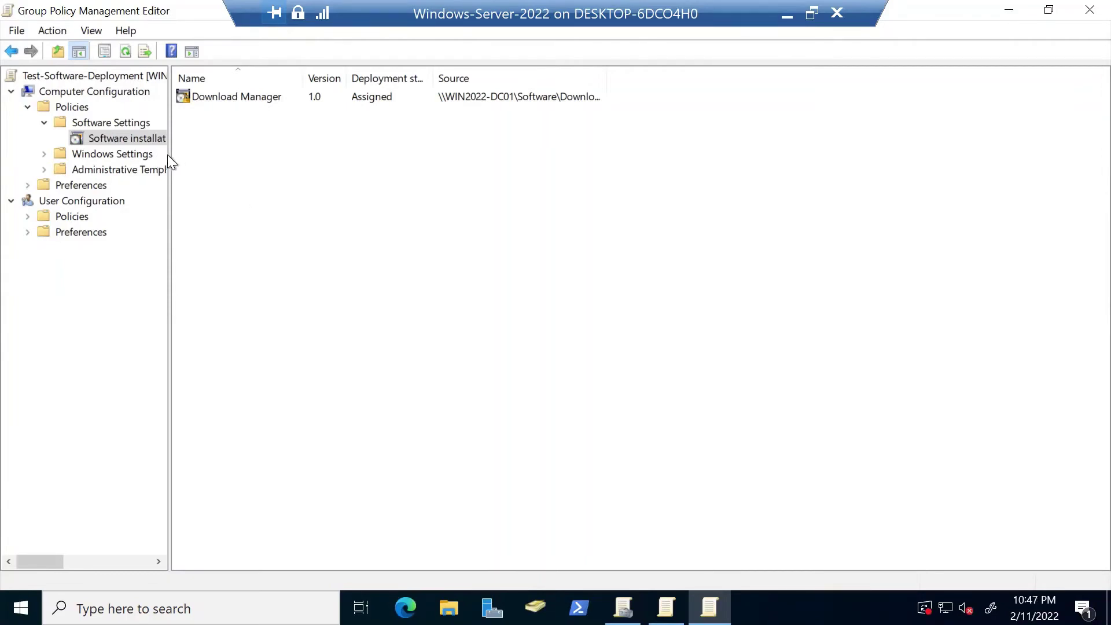
# Step: Minimize the policy editor and inspect the Test-Software-Deployment GPO link under the MCSE organizational unit
pyautogui.moveTo(168, 154); pyautogui.dragTo(229, 151)
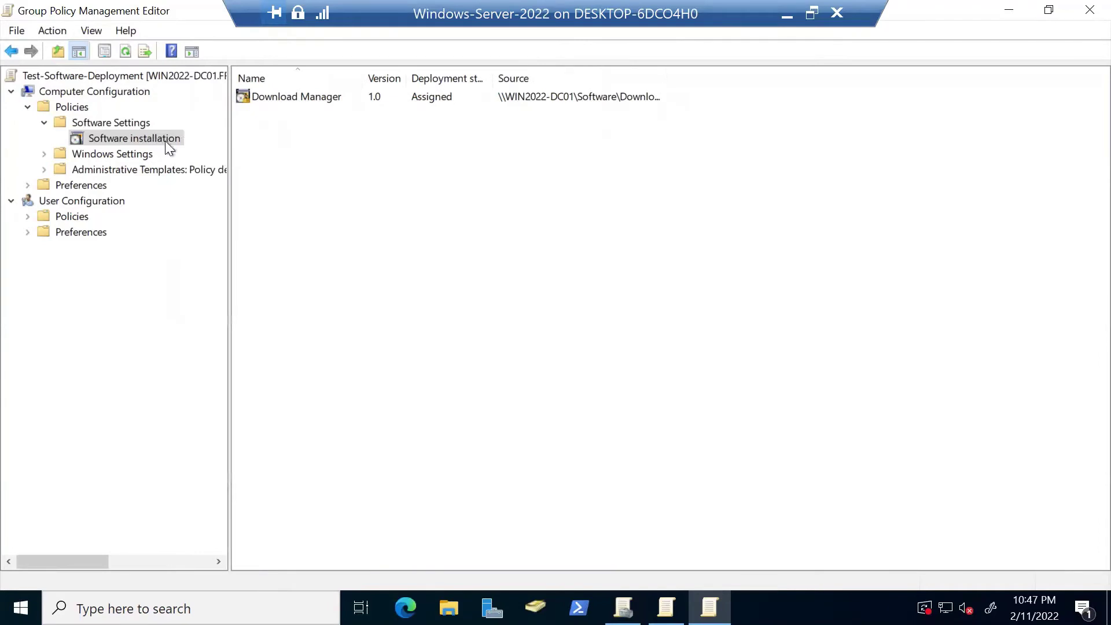
pyautogui.rightClick(165, 141)
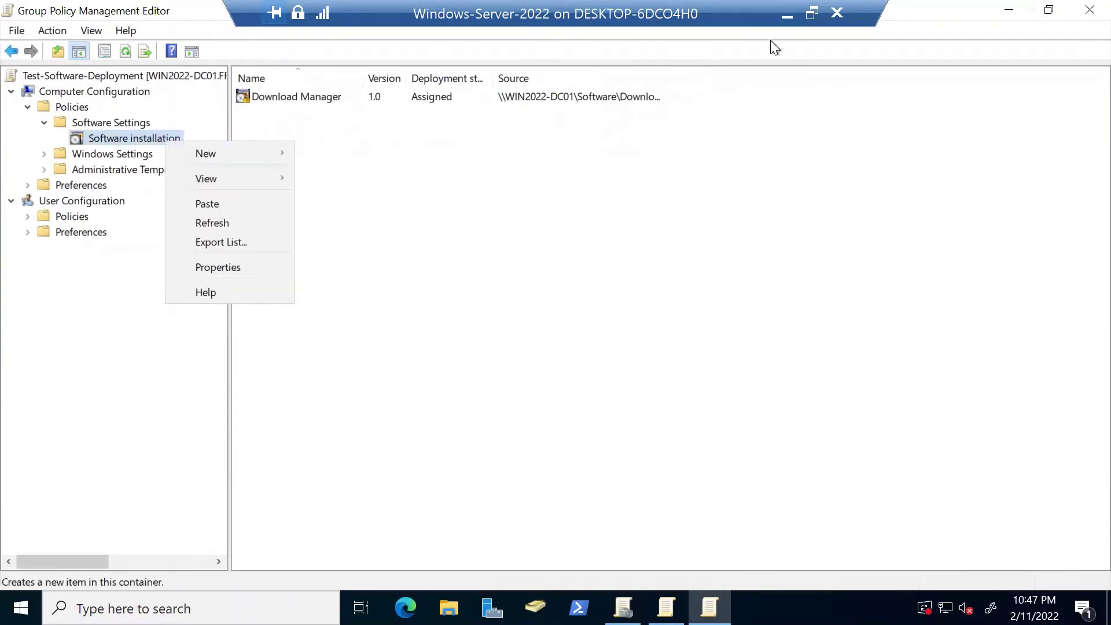
pyautogui.click(1011, 10)
pyautogui.rightClick(106, 184)
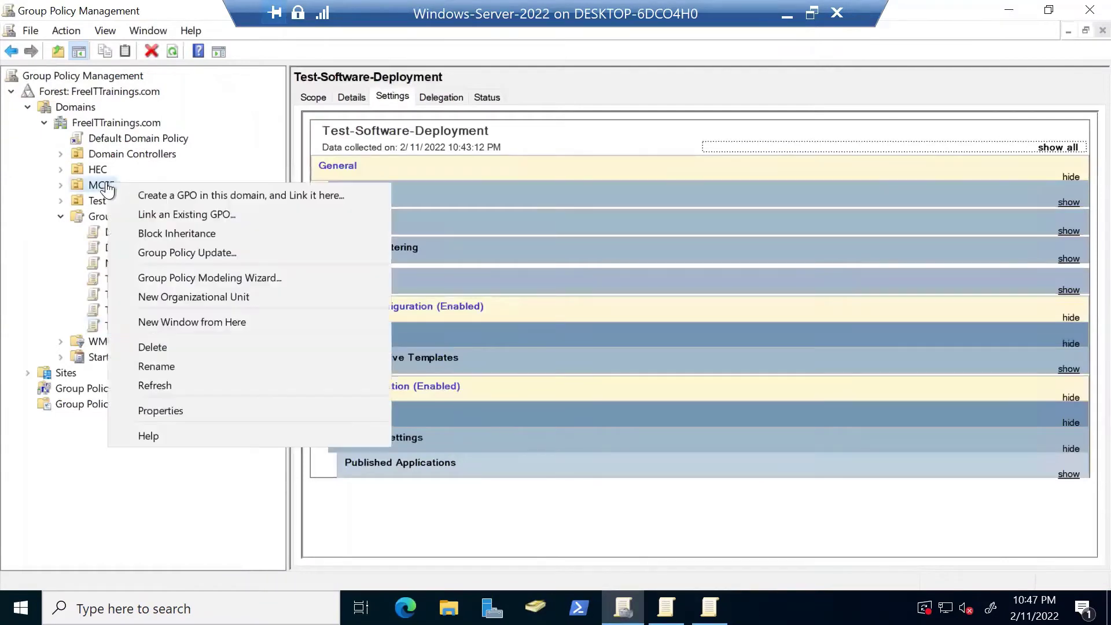
pyautogui.doubleClick(94, 184)
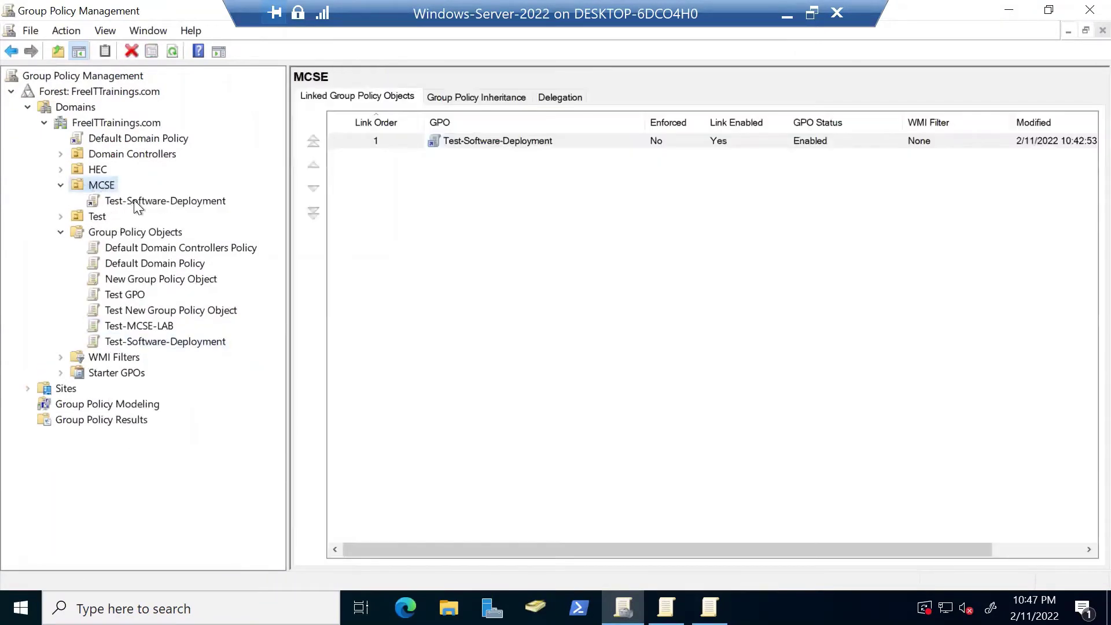
pyautogui.click(134, 200)
pyautogui.click(652, 338)
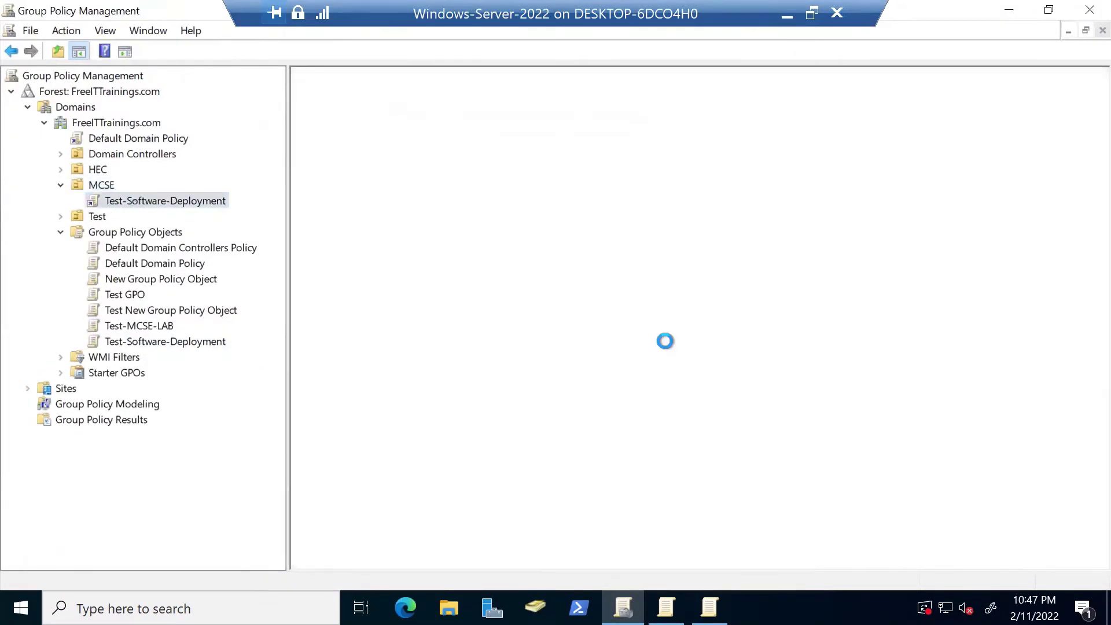
# Step: Switch to the Windows-10 client, restart it, and sign back in with the account password
pyautogui.click(787, 15)
pyautogui.moveTo(807, 608)
pyautogui.click(811, 521)
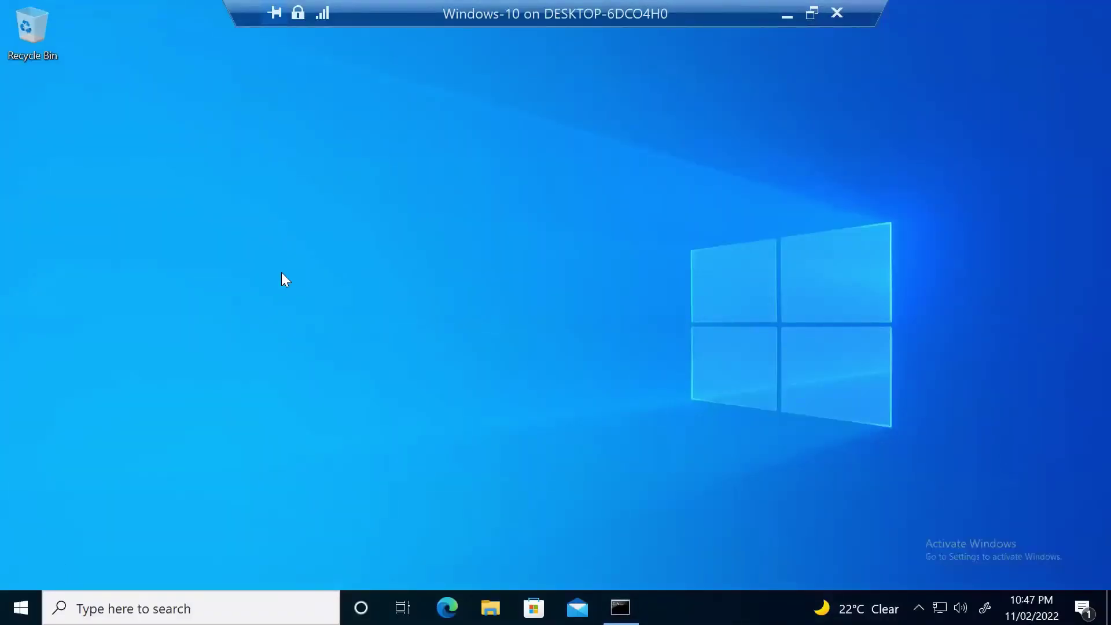
pyautogui.click(21, 607)
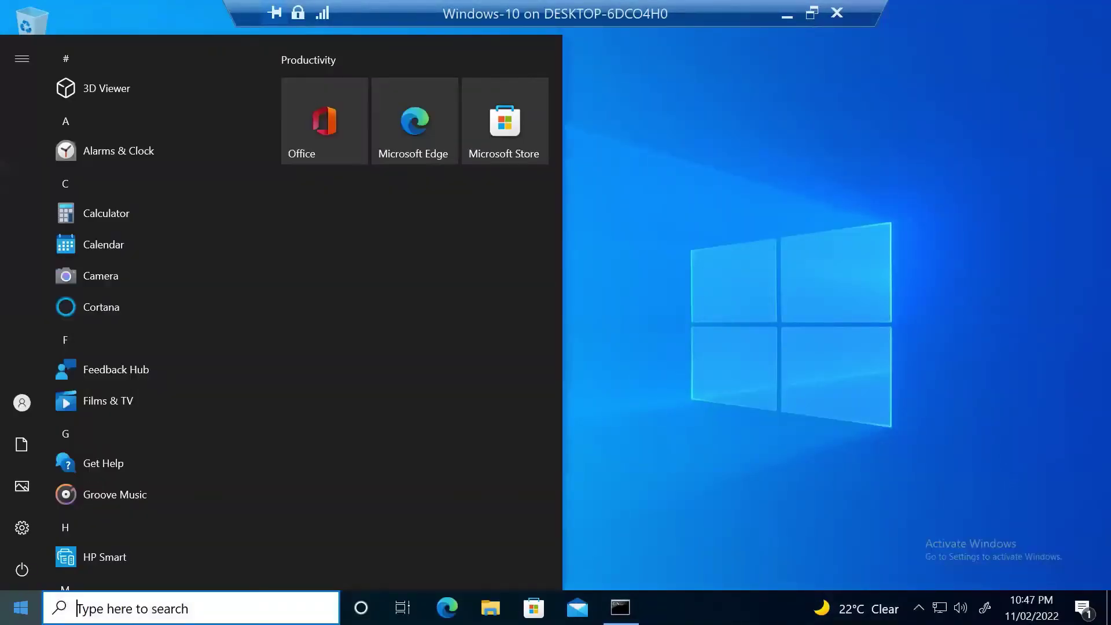
pyautogui.click(24, 579)
pyautogui.click(48, 528)
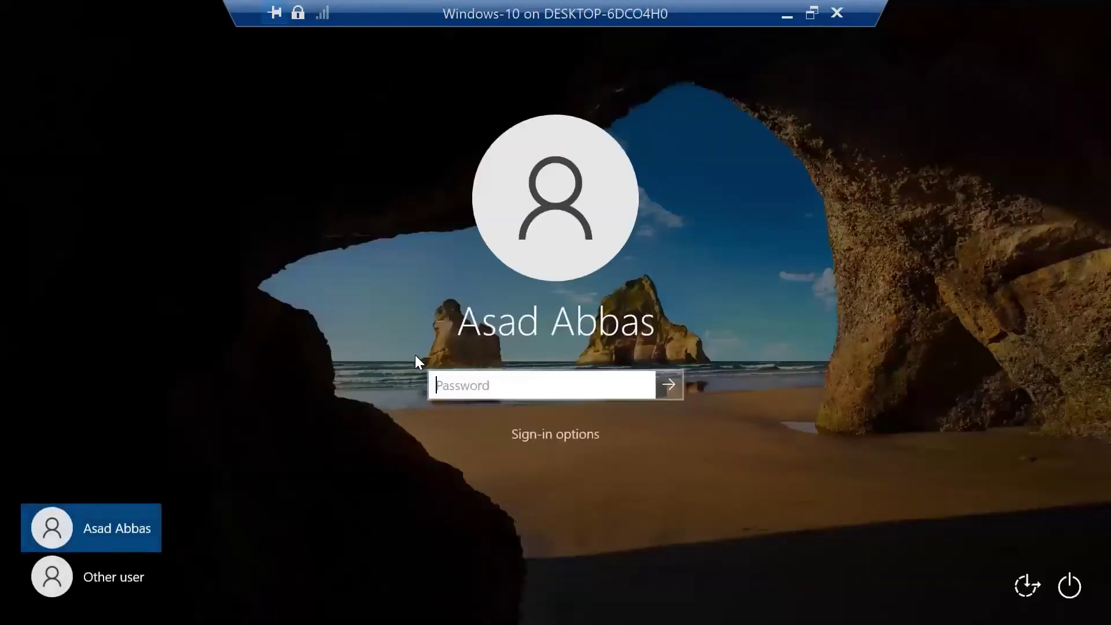
pyautogui.write('•••••••')
pyautogui.press('Return')
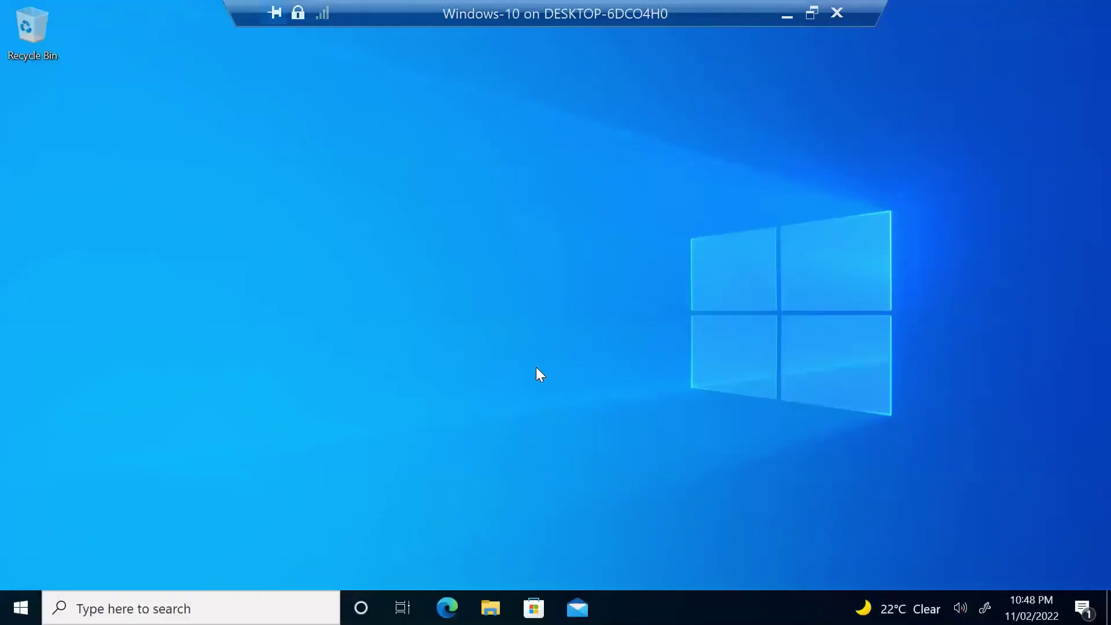
# Step: Open Programs and Features from the full list of Control Panel items on the Windows 10 client
pyautogui.press('super')
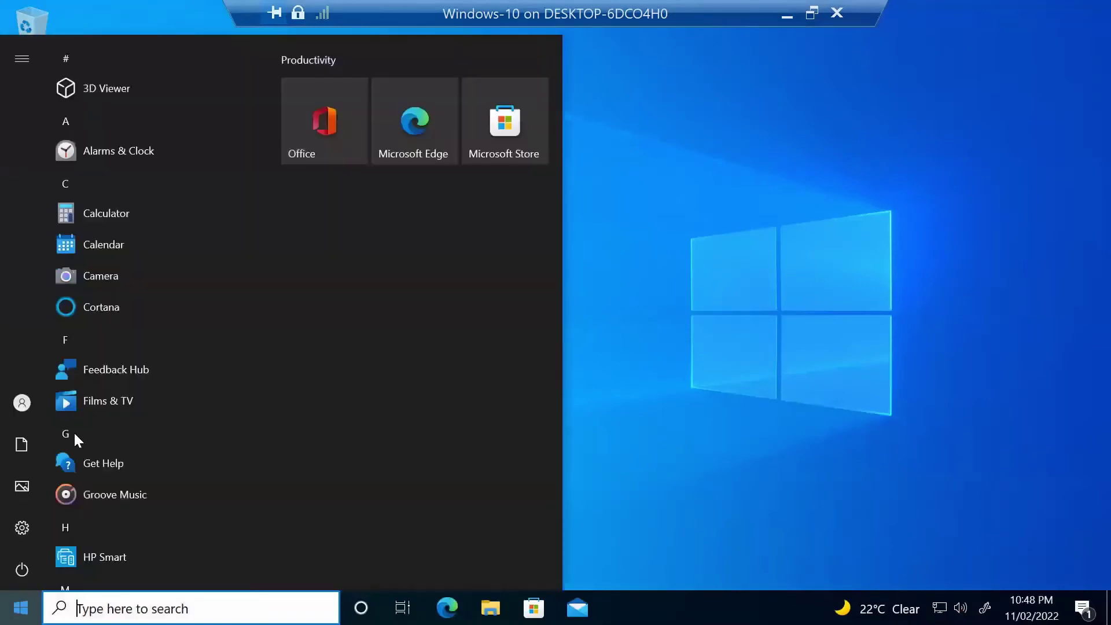
pyautogui.click(717, 316)
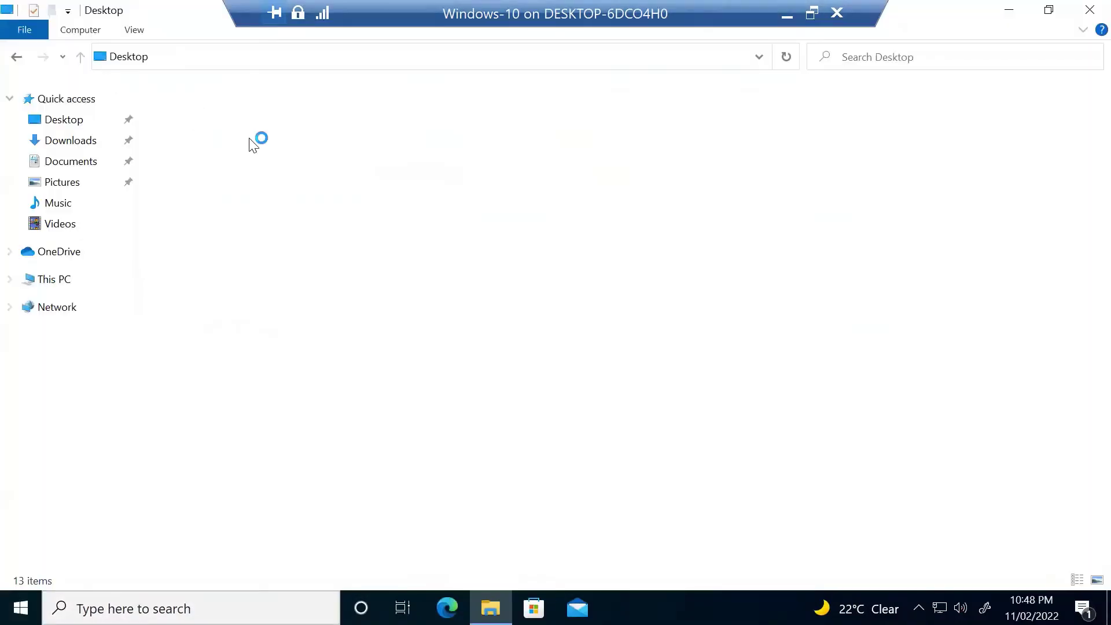
pyautogui.doubleClick(425, 151)
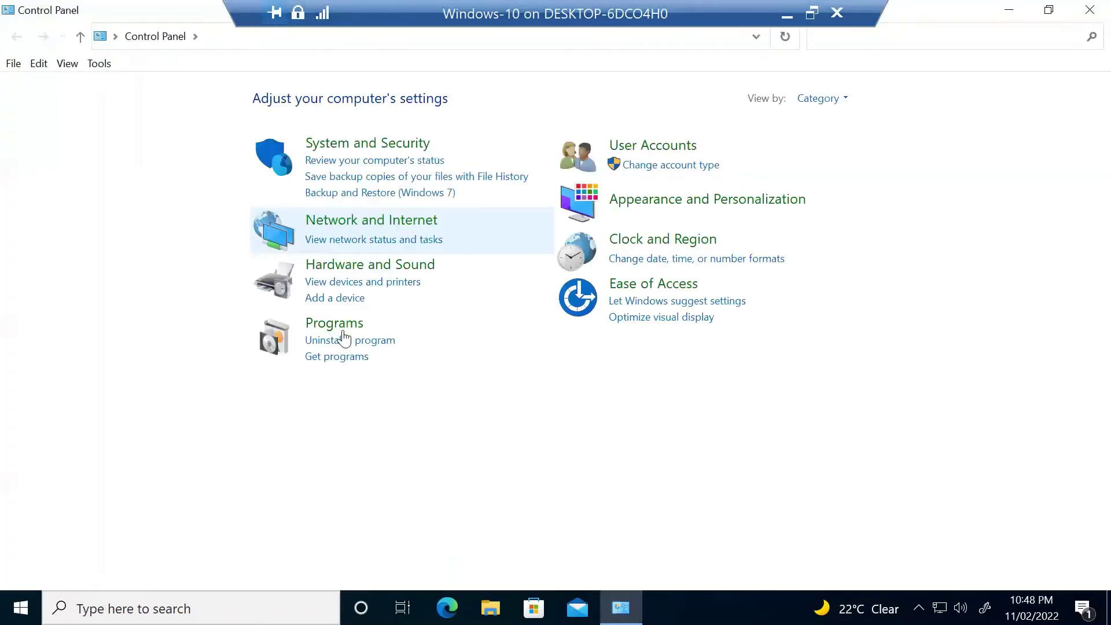
pyautogui.click(196, 38)
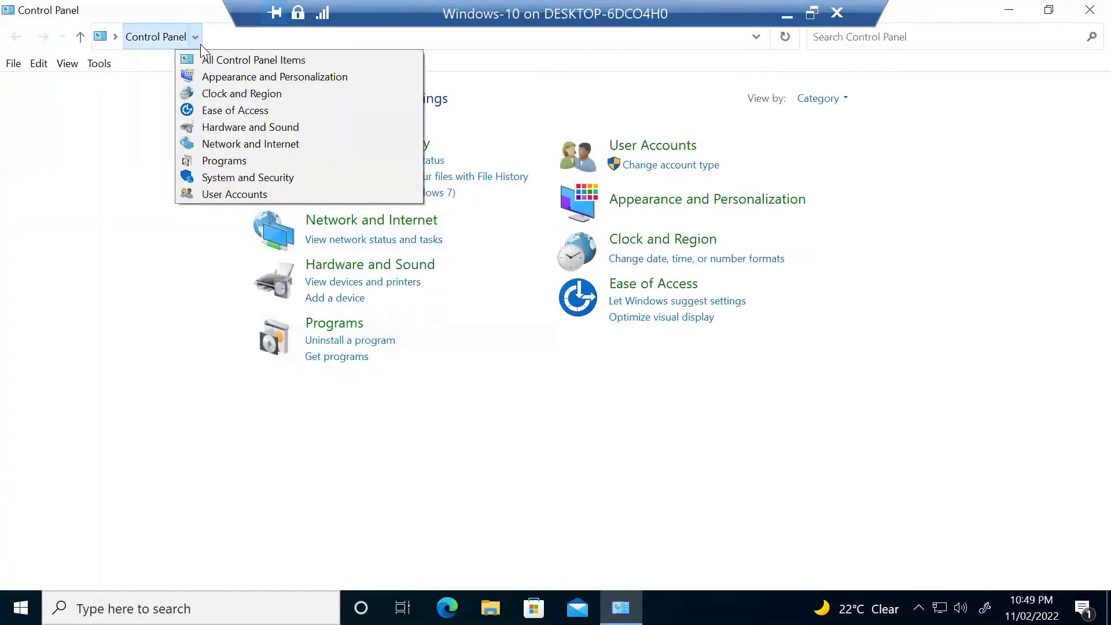
pyautogui.click(206, 53)
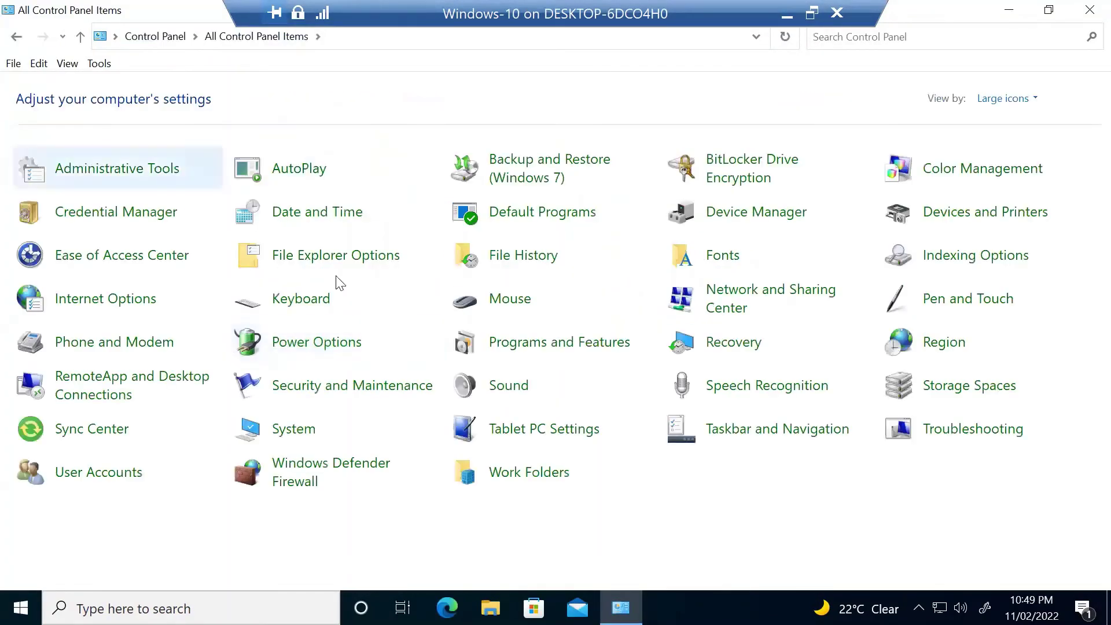
pyautogui.click(485, 342)
# Step: Refresh the installed programs list repeatedly to check whether Download Manager is installed
pyautogui.rightClick(366, 332)
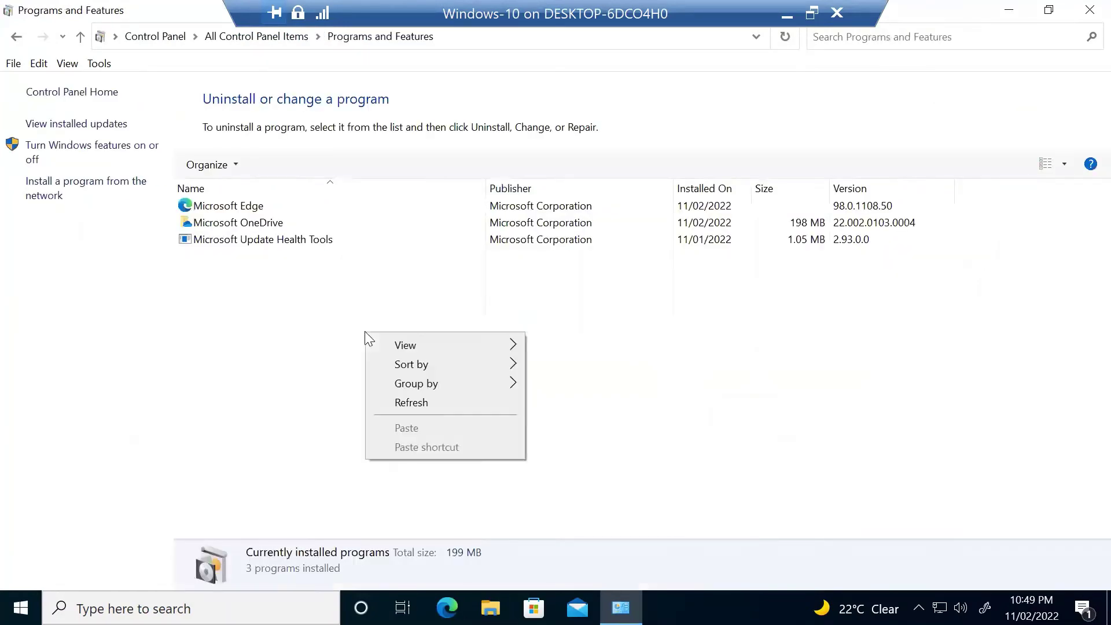
pyautogui.click(412, 402)
pyautogui.rightClick(292, 313)
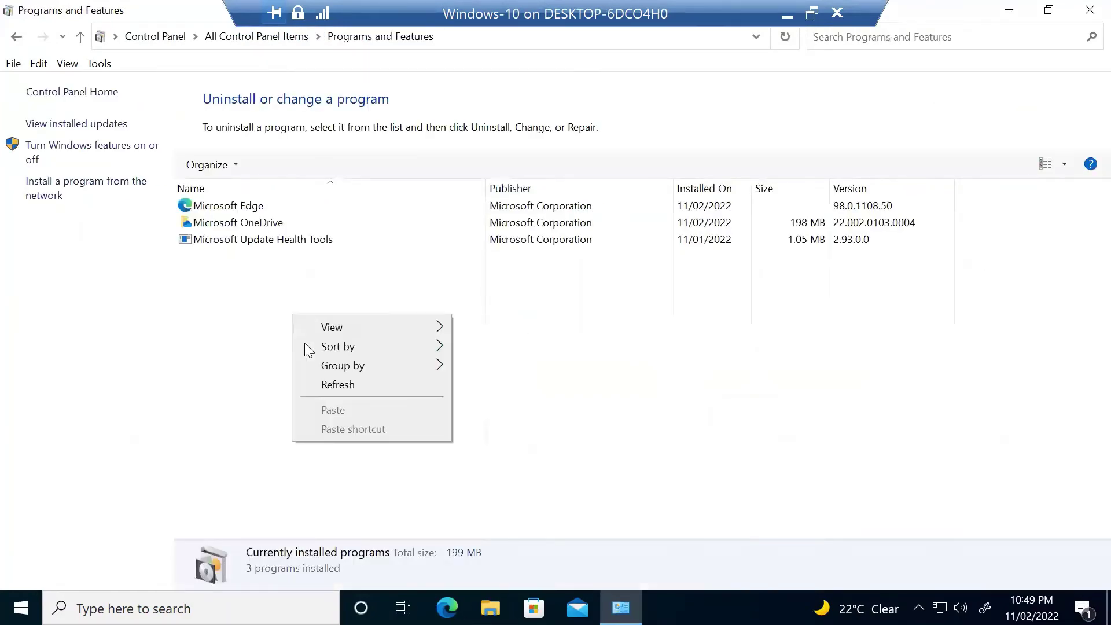
pyautogui.click(337, 385)
pyautogui.rightClick(350, 301)
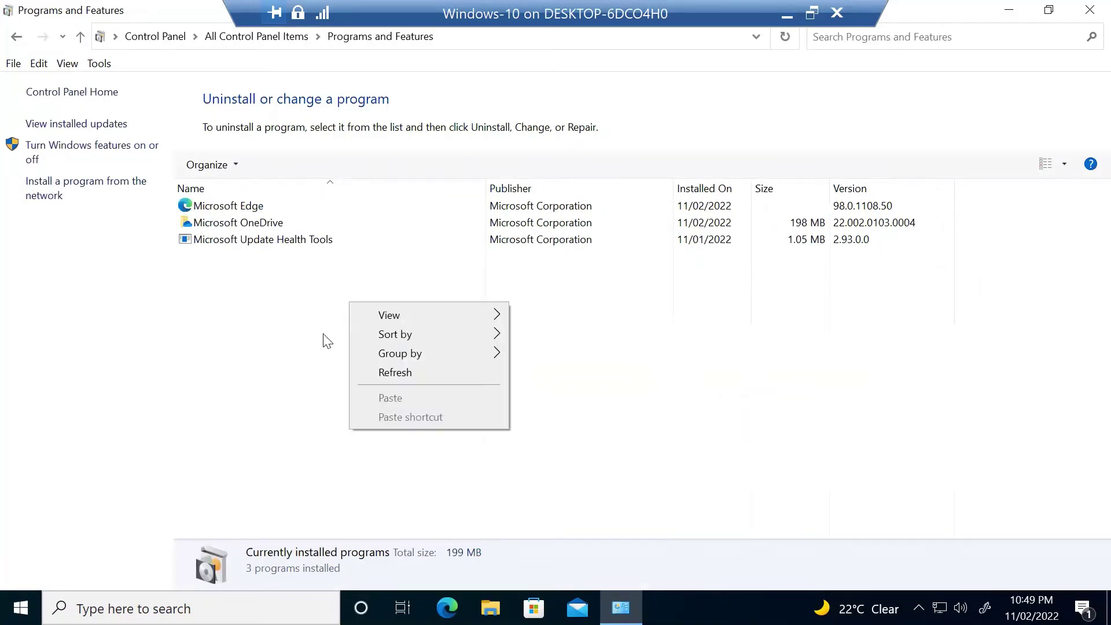
pyautogui.click(412, 374)
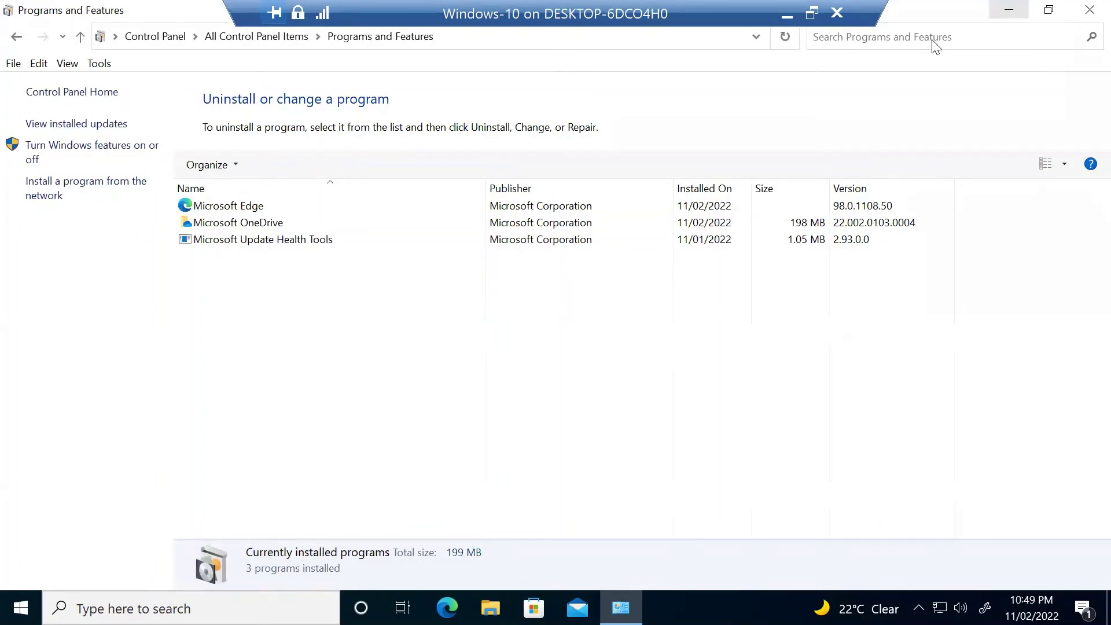
# Step: Open Command Prompt as administrator on the client and run gpresult /r
pyautogui.press('super+s')
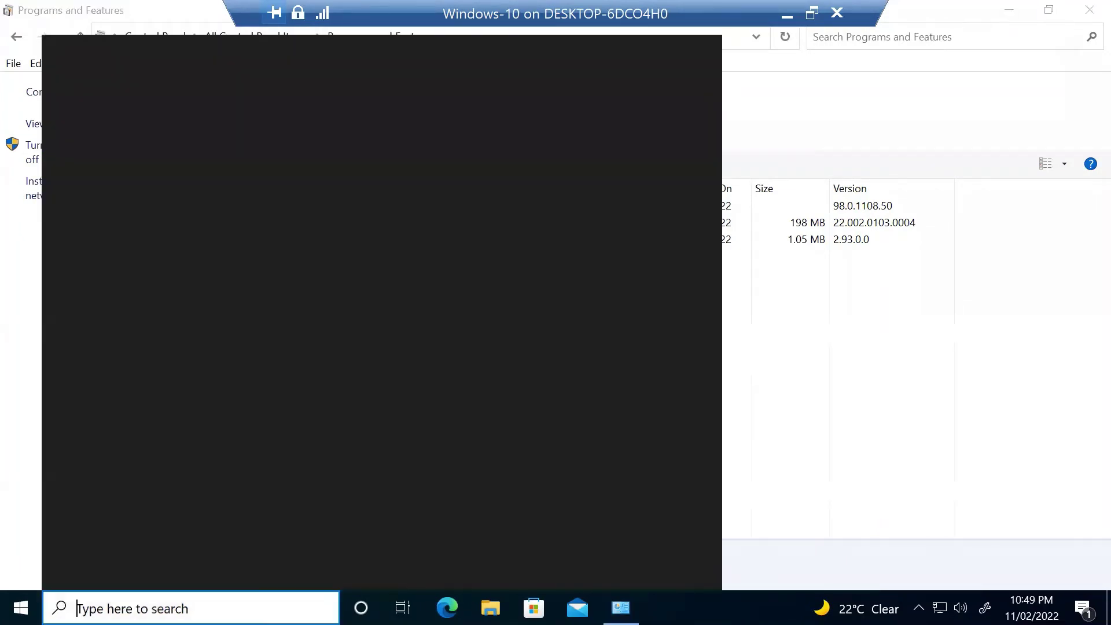
pyautogui.write('cmd')
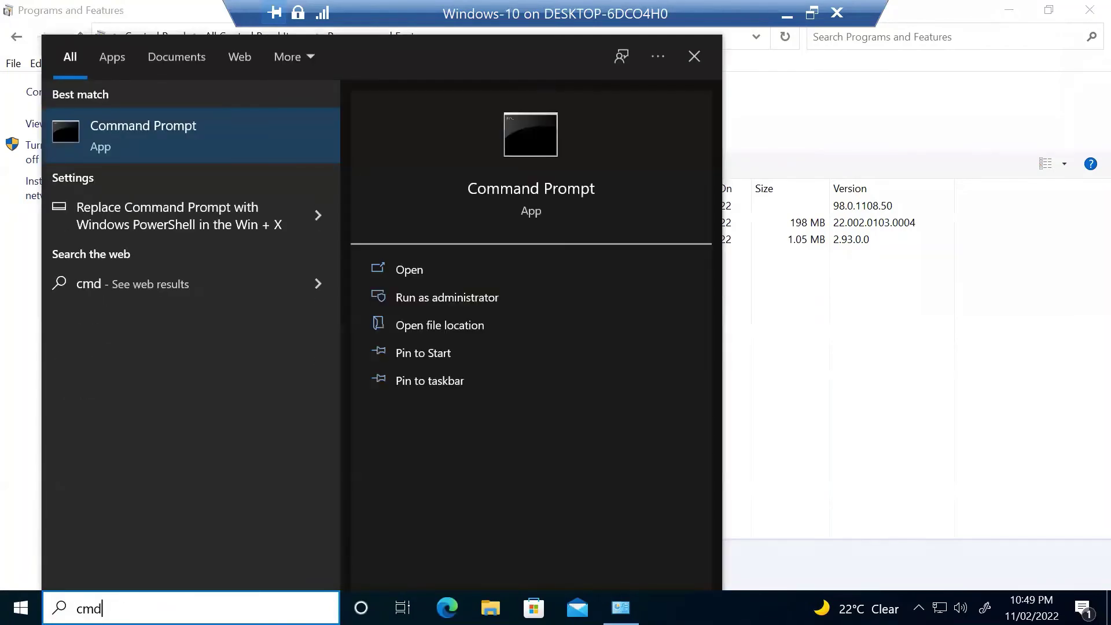
pyautogui.rightClick(139, 122)
pyautogui.click(159, 139)
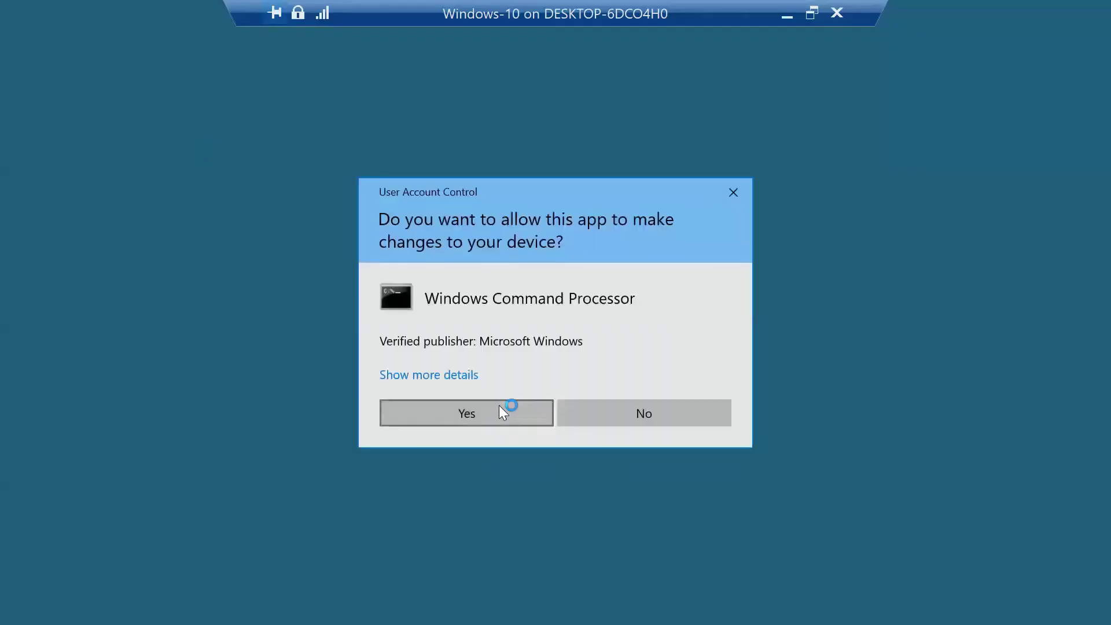
pyautogui.click(498, 405)
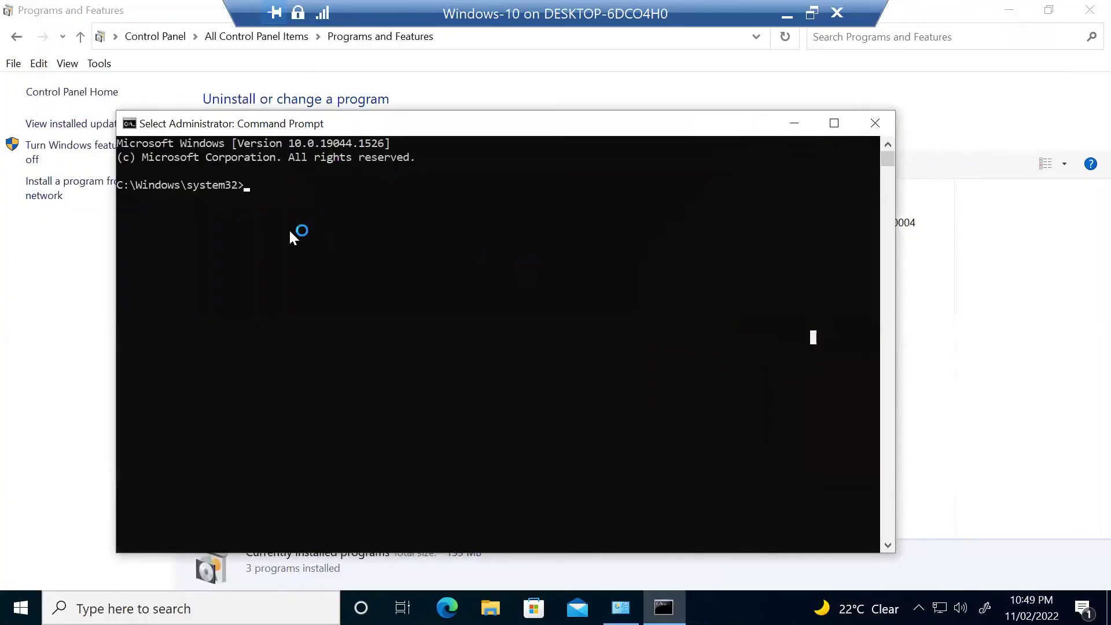
pyautogui.write('gpresult /r')
pyautogui.press('Return')
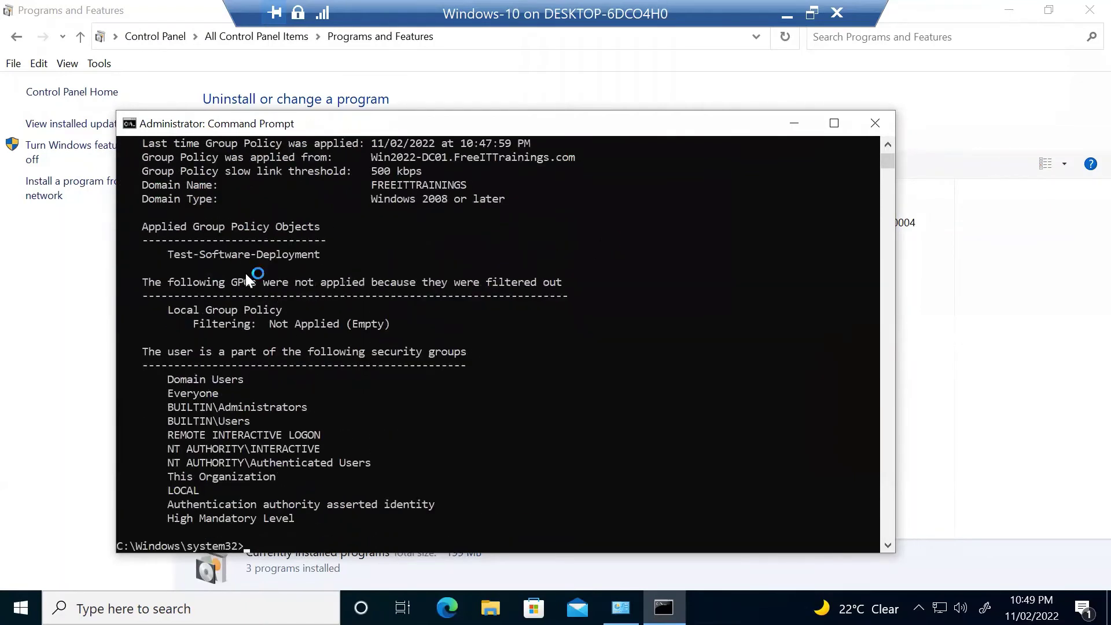
# Step: Examine the user settings in the maximized gpresult output, highlighting when Group Policy was last applied
pyautogui.click(837, 123)
pyautogui.scroll(3, 346, 309)
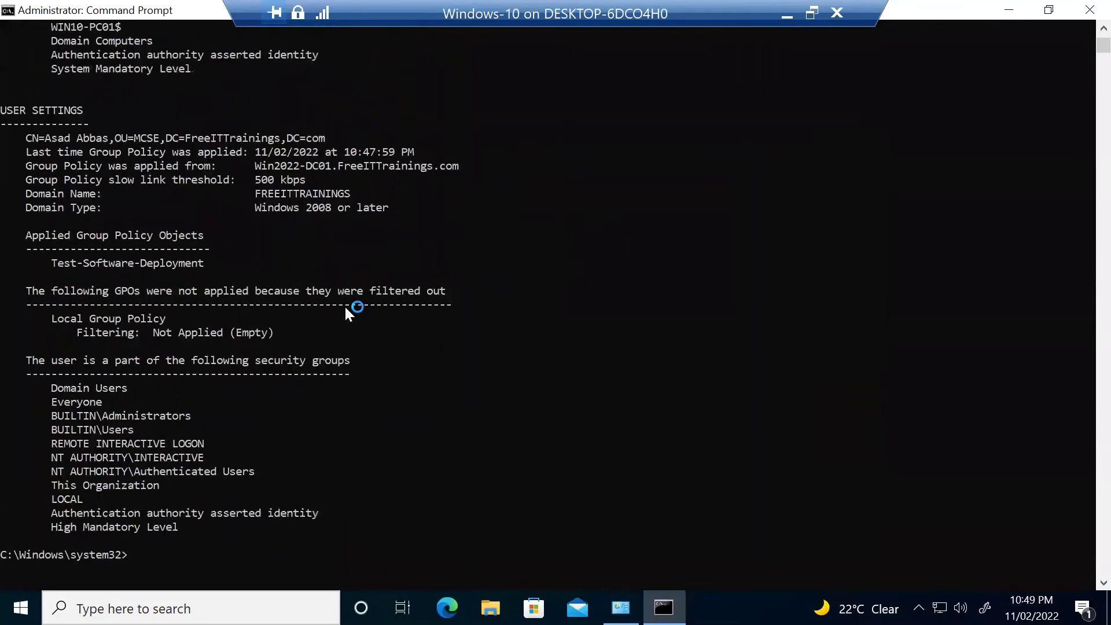
pyautogui.moveTo(255, 153); pyautogui.dragTo(342, 151)
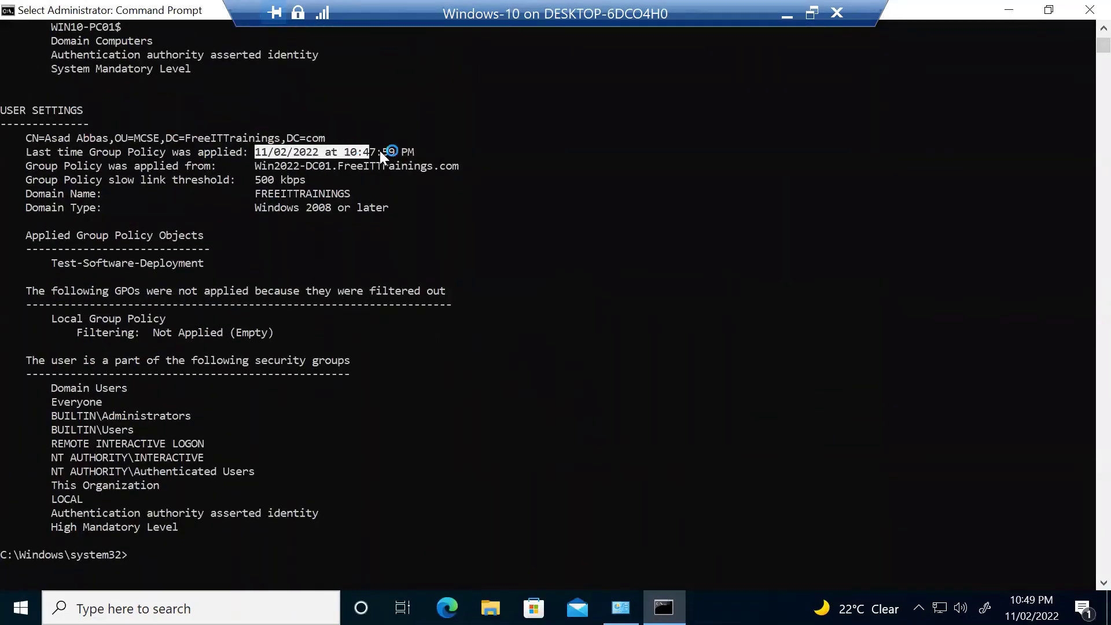
# Step: Examine the filtered-out GPOs in the user settings of the gpresult output, highlight the filtering line, and close Command Prompt
pyautogui.scroll(-1, 345, 166)
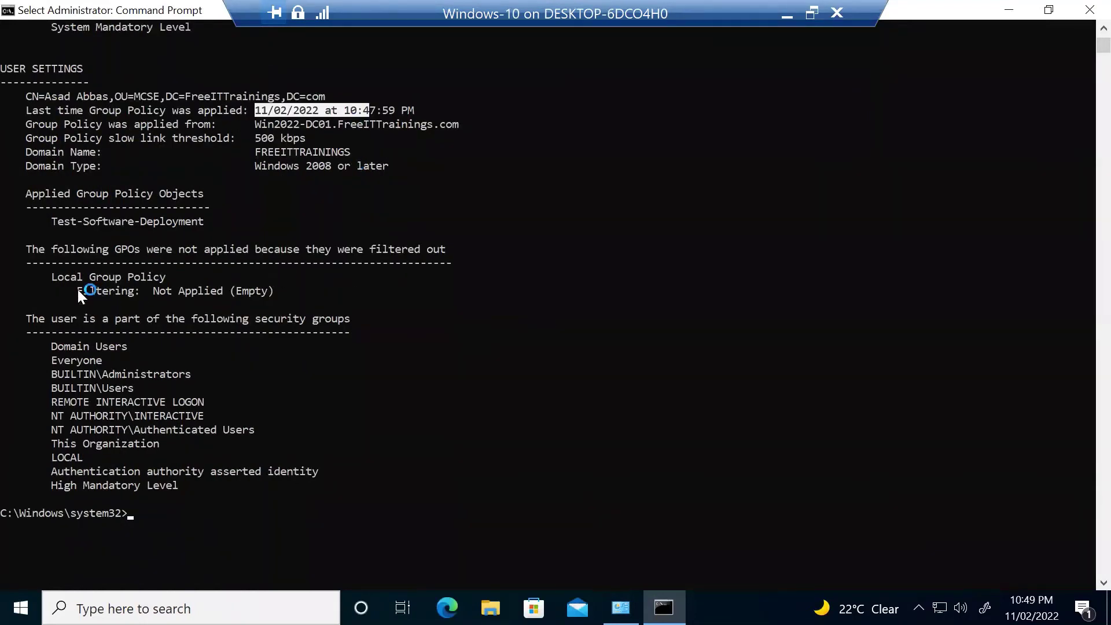
pyautogui.moveTo(77, 287); pyautogui.dragTo(271, 284)
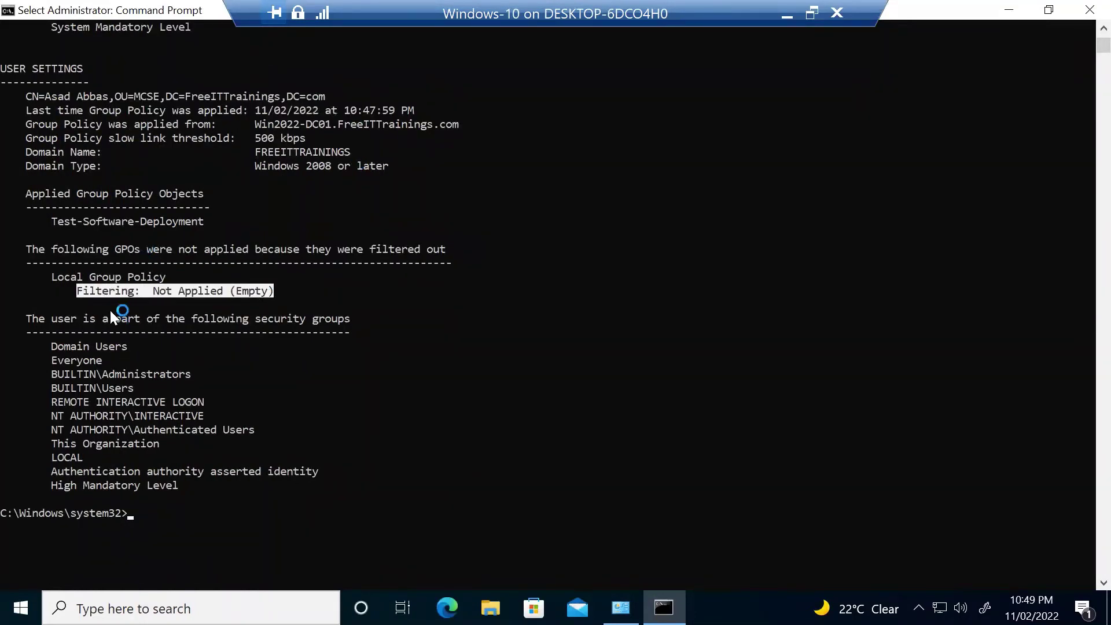
pyautogui.scroll(1, 110, 311)
pyautogui.scroll(3, 460, 210)
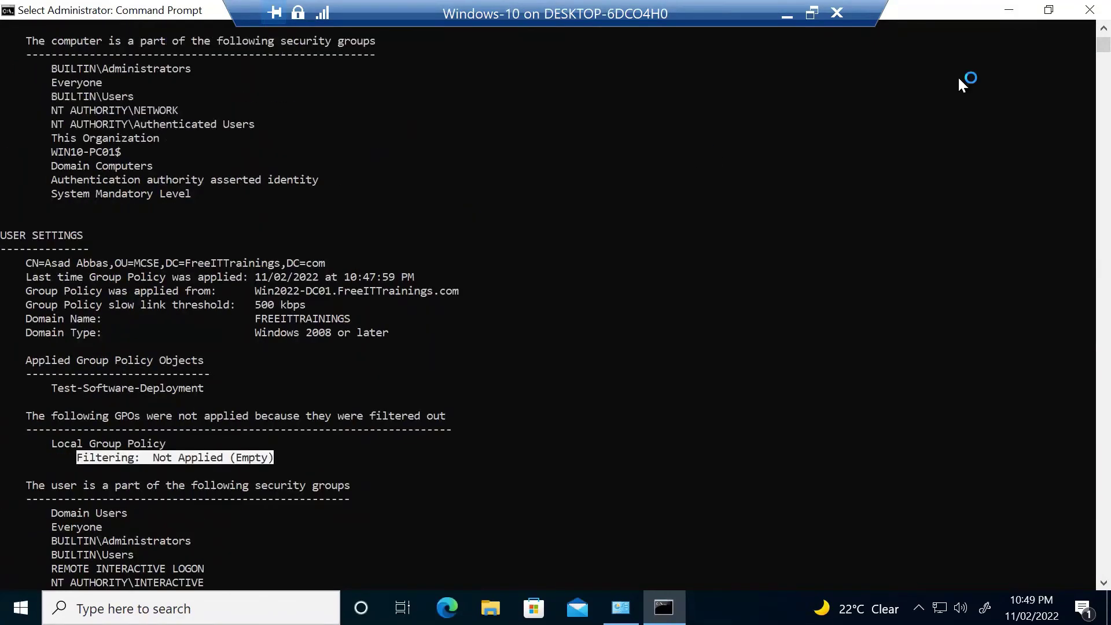
pyautogui.click(1090, 10)
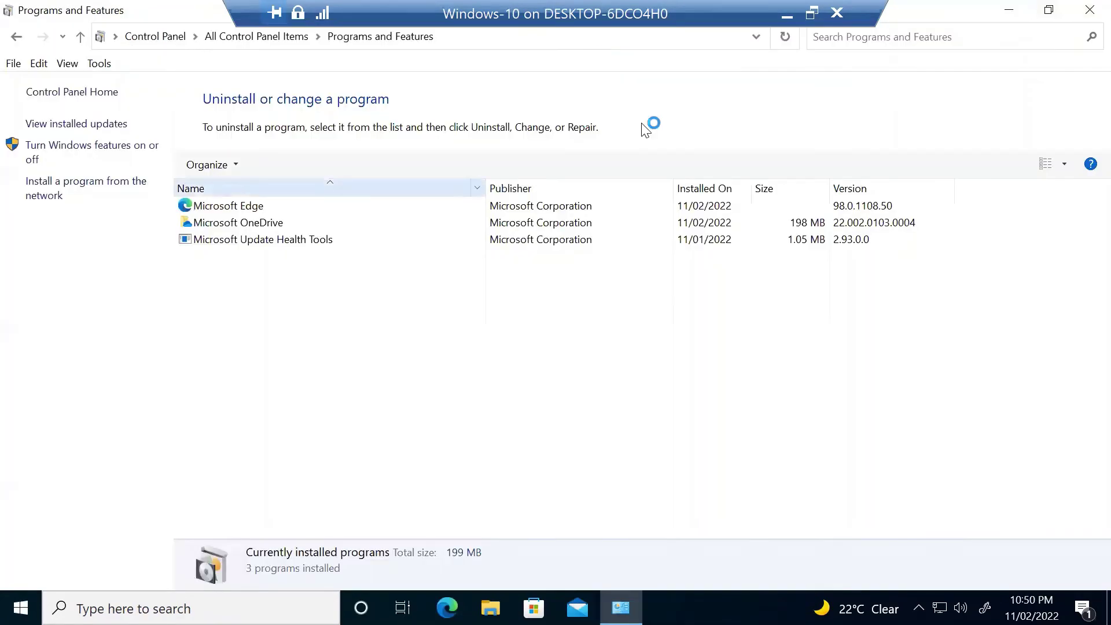
# Step: Refresh the installed programs list to check for Download Manager, and close Programs and Features
pyautogui.rightClick(724, 272)
pyautogui.click(767, 342)
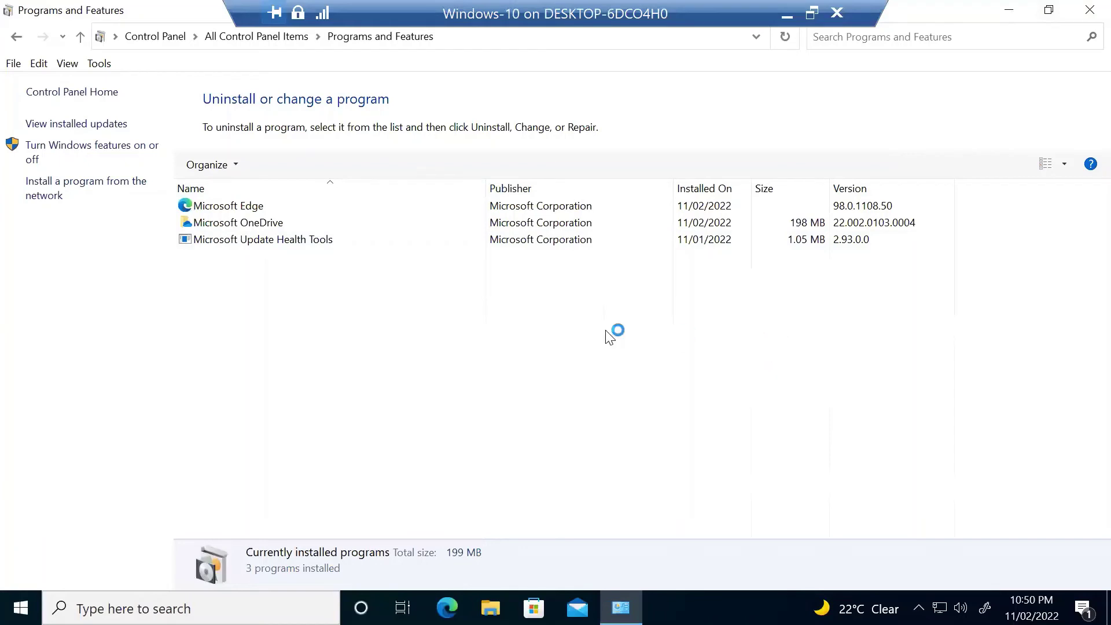
pyautogui.rightClick(564, 330)
pyautogui.click(1090, 10)
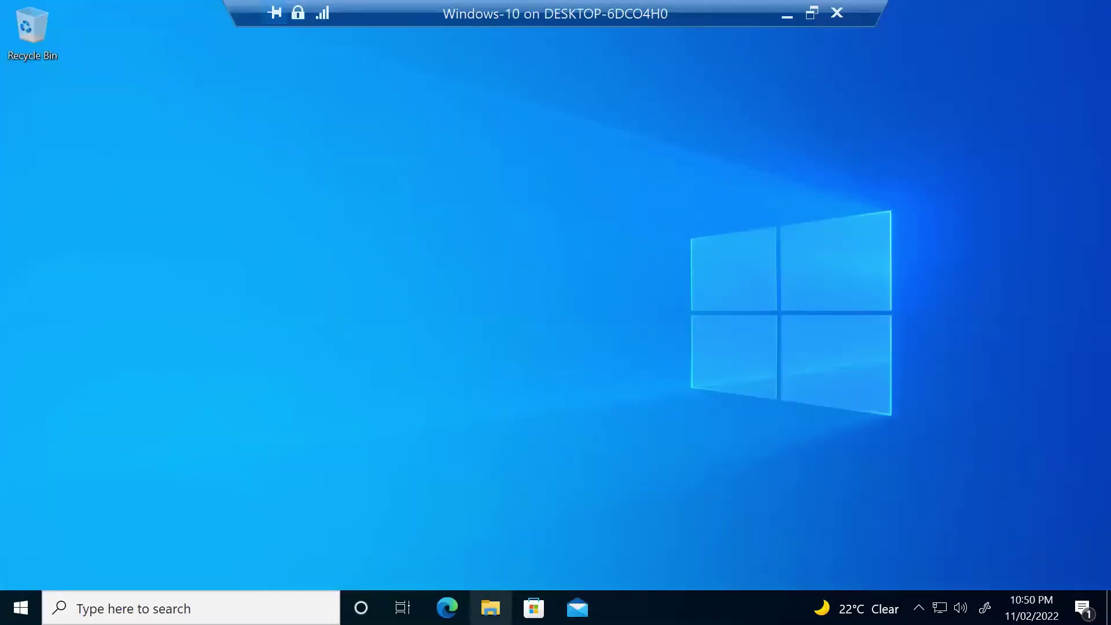
# Step: Search for cmd and open Command Prompt as administrator on the client
pyautogui.click(174, 608)
pyautogui.write('cmd')
pyautogui.rightClick(190, 145)
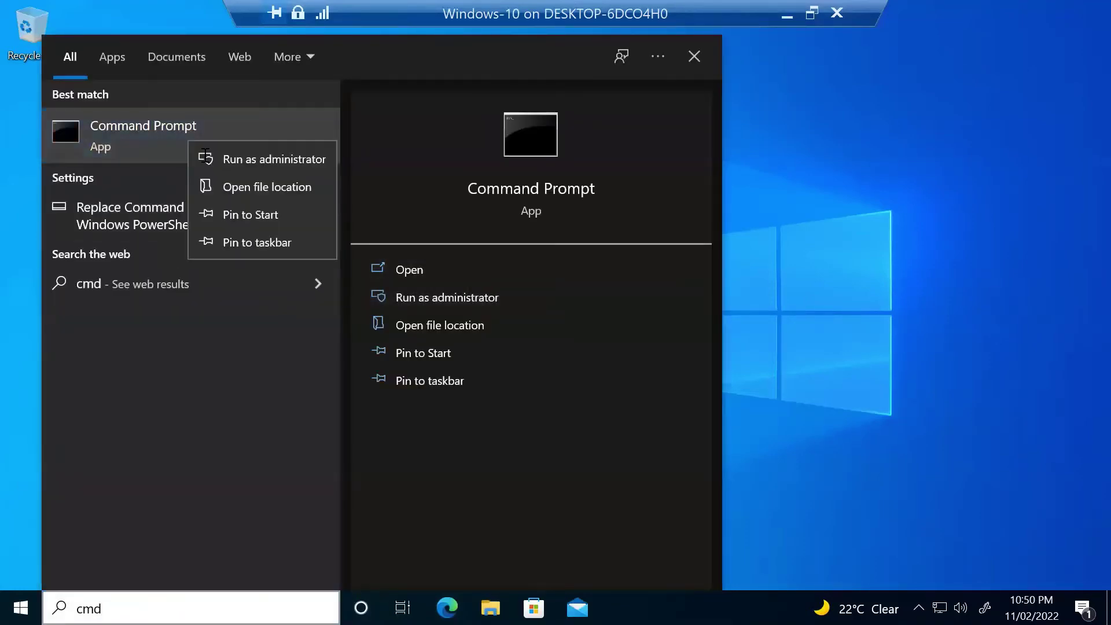
pyautogui.click(208, 155)
pyautogui.click(460, 421)
pyautogui.click(631, 300)
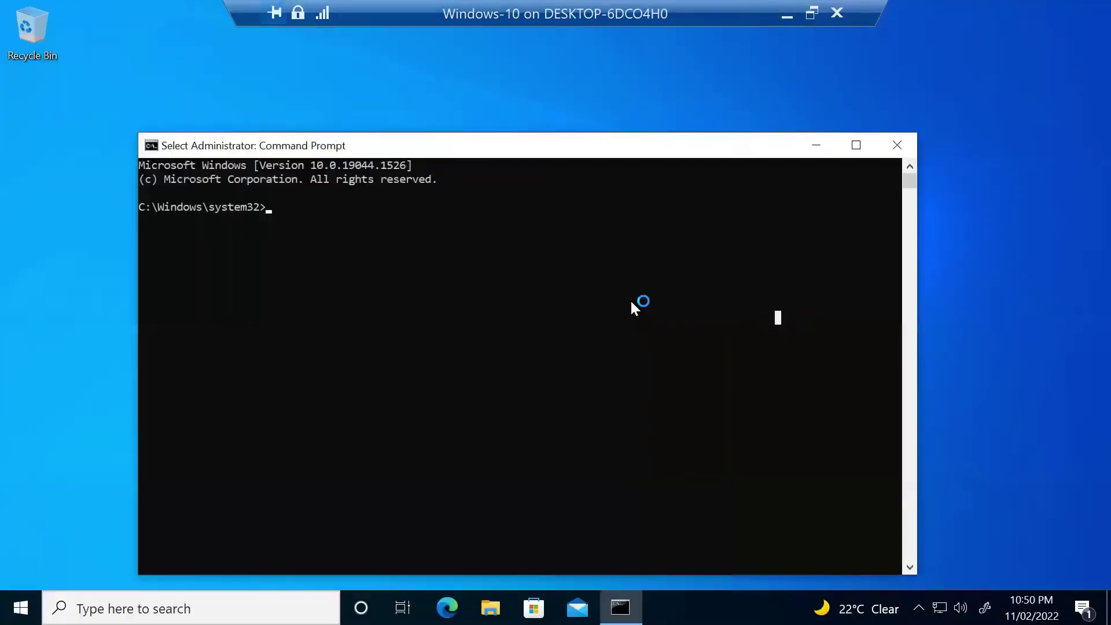
# Step: Run gpresult /h c:\report.html to export the Group Policy results as an HTML report
pyautogui.write('gp')
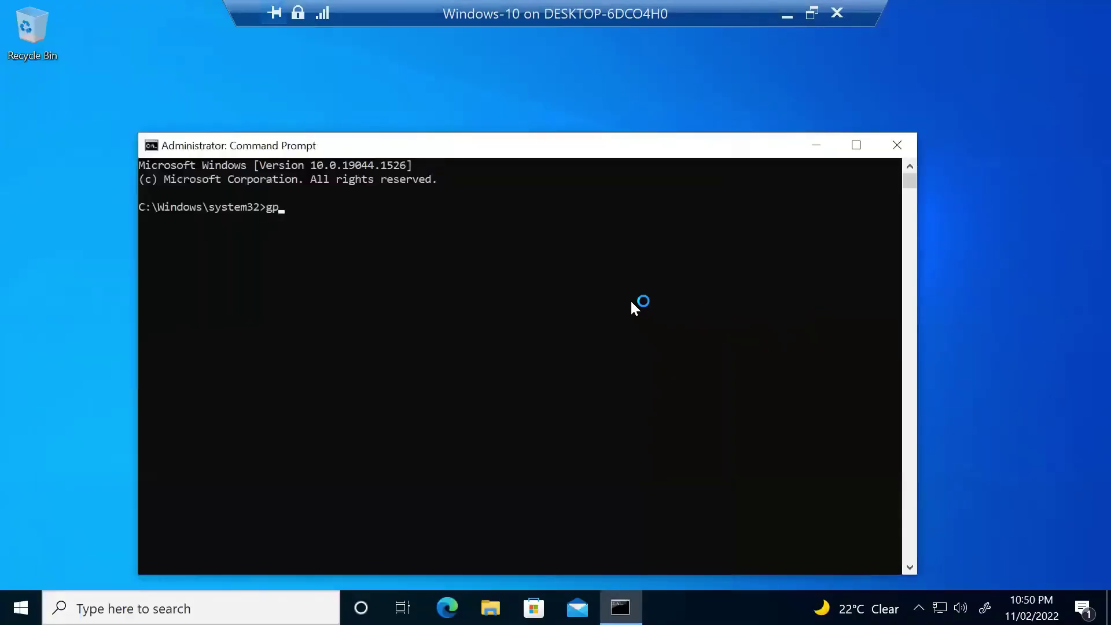
pyautogui.write('result /h c:report.html')
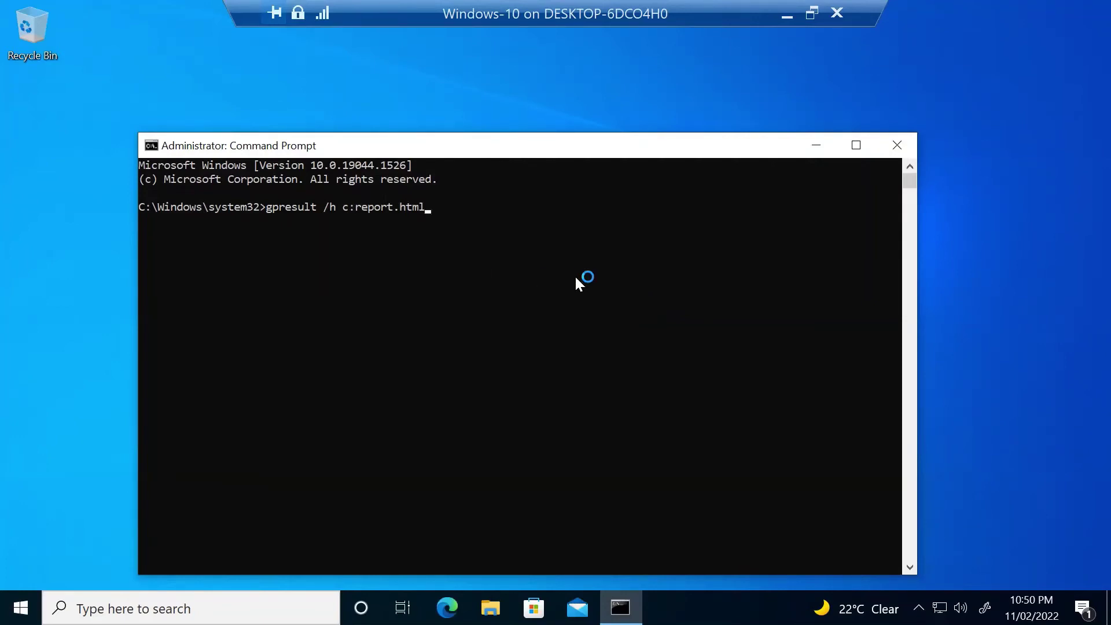
pyautogui.press('Left')
pyautogui.press('Left')
pyautogui.press('Left')
pyautogui.press('Left')
pyautogui.press('Left')
pyautogui.press('Left')
pyautogui.press('Left')
pyautogui.press('Left')
pyautogui.write('\\')
pyautogui.press('Return')
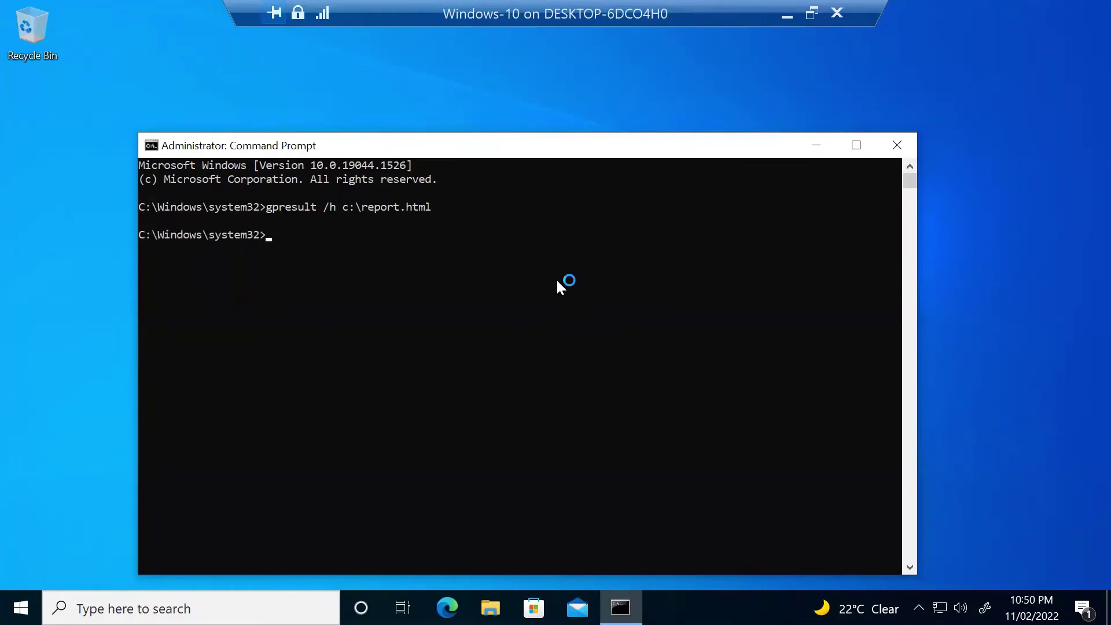
# Step: Browse to the C: drive in File Explorer and open the report HTML file in the browser
pyautogui.click(491, 608)
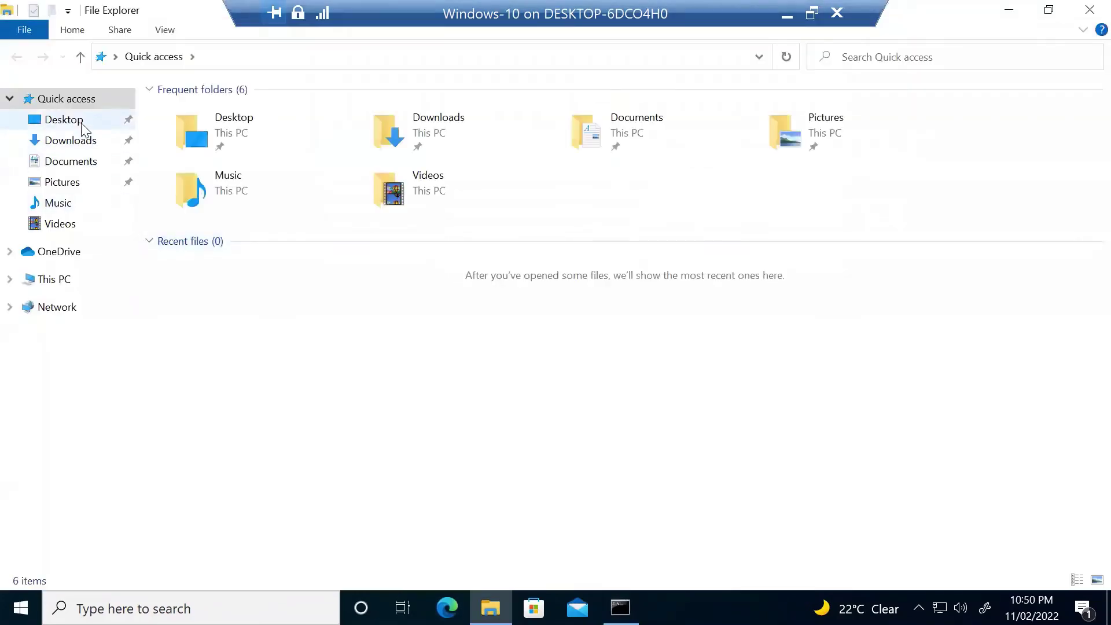
pyautogui.click(85, 122)
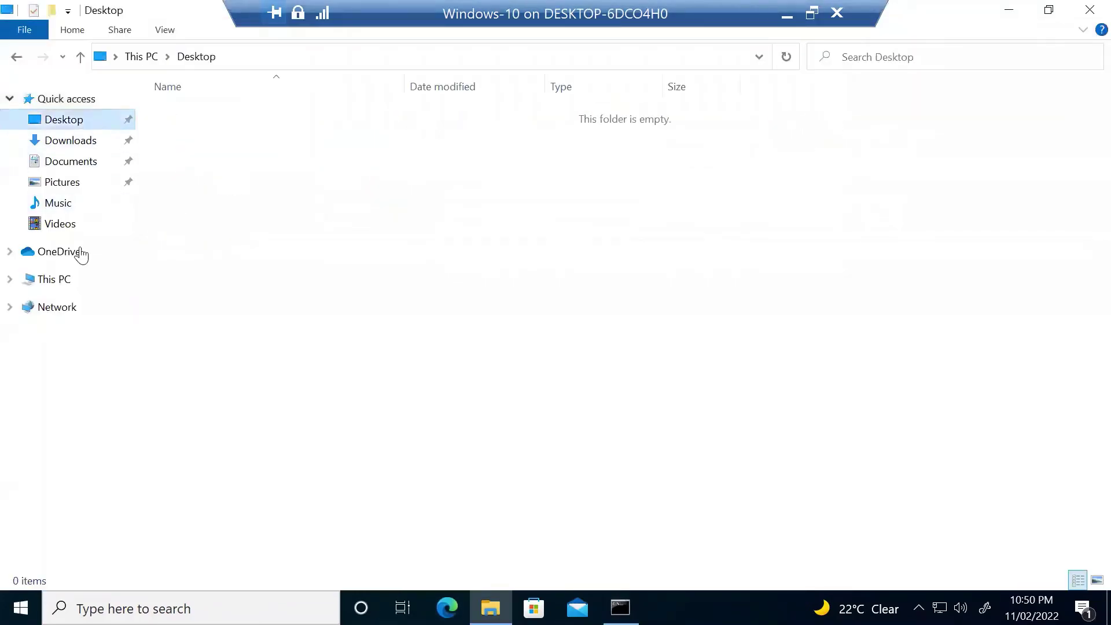
pyautogui.click(40, 279)
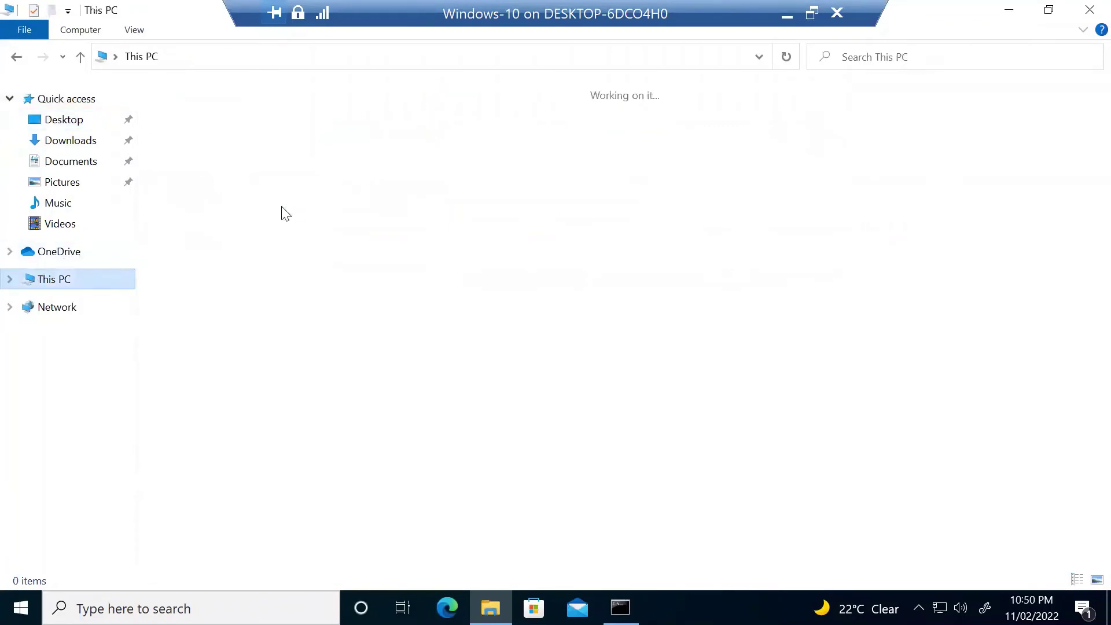
pyautogui.doubleClick(399, 252)
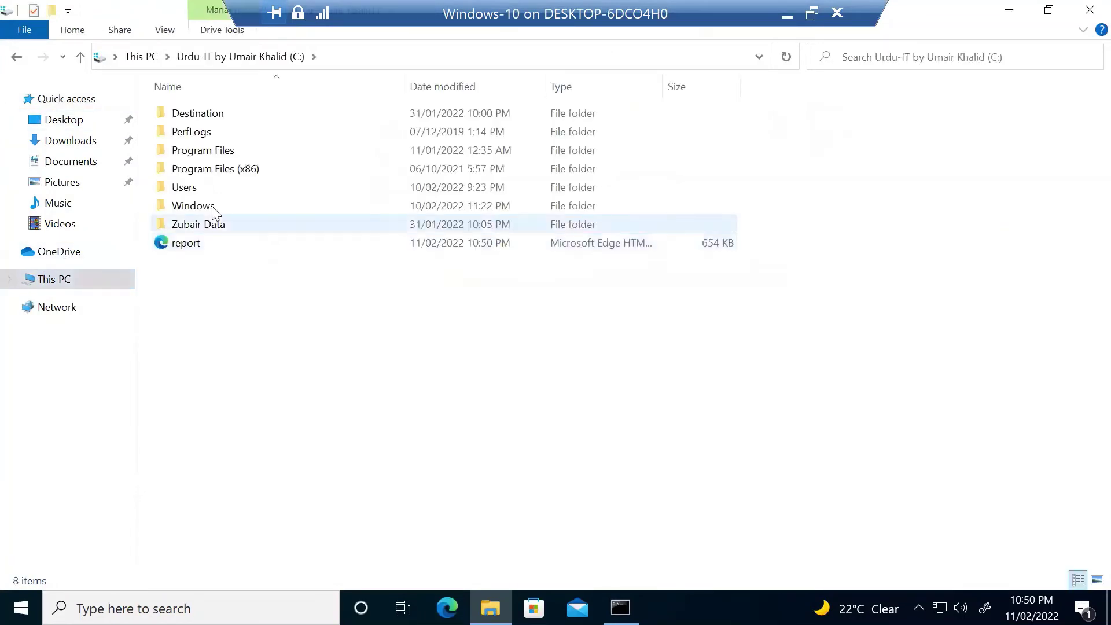
pyautogui.doubleClick(209, 246)
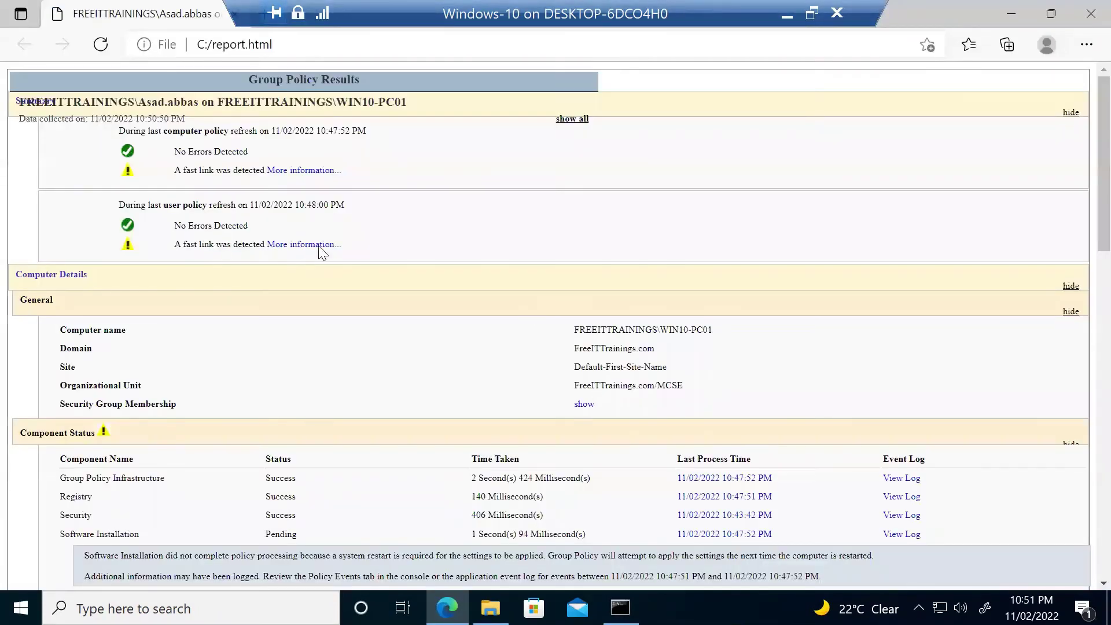
pyautogui.click(287, 173)
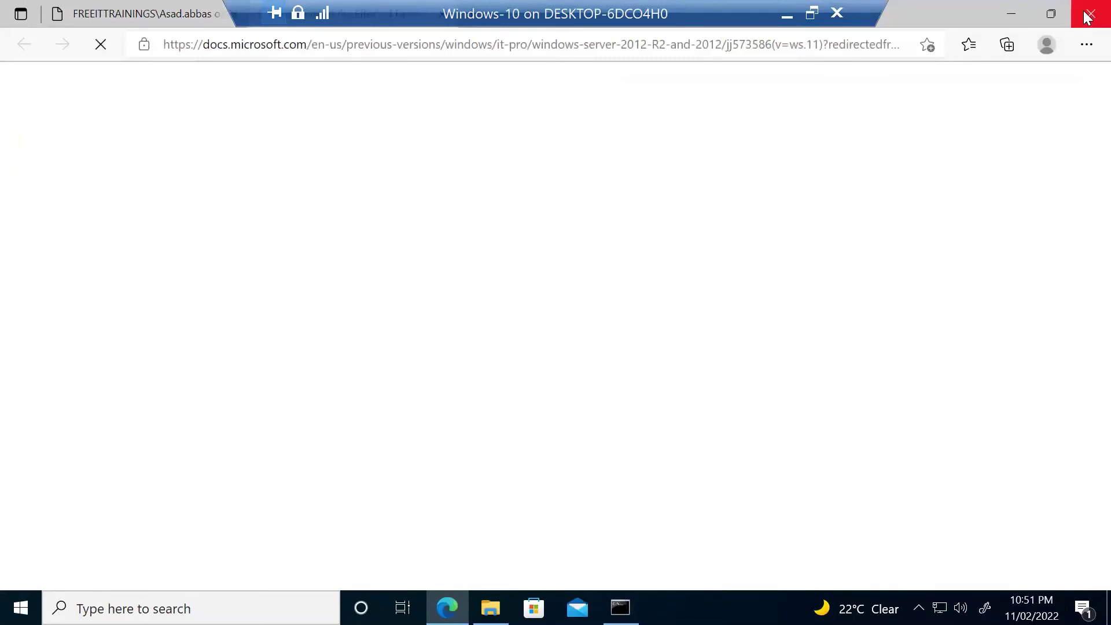
pyautogui.click(1088, 18)
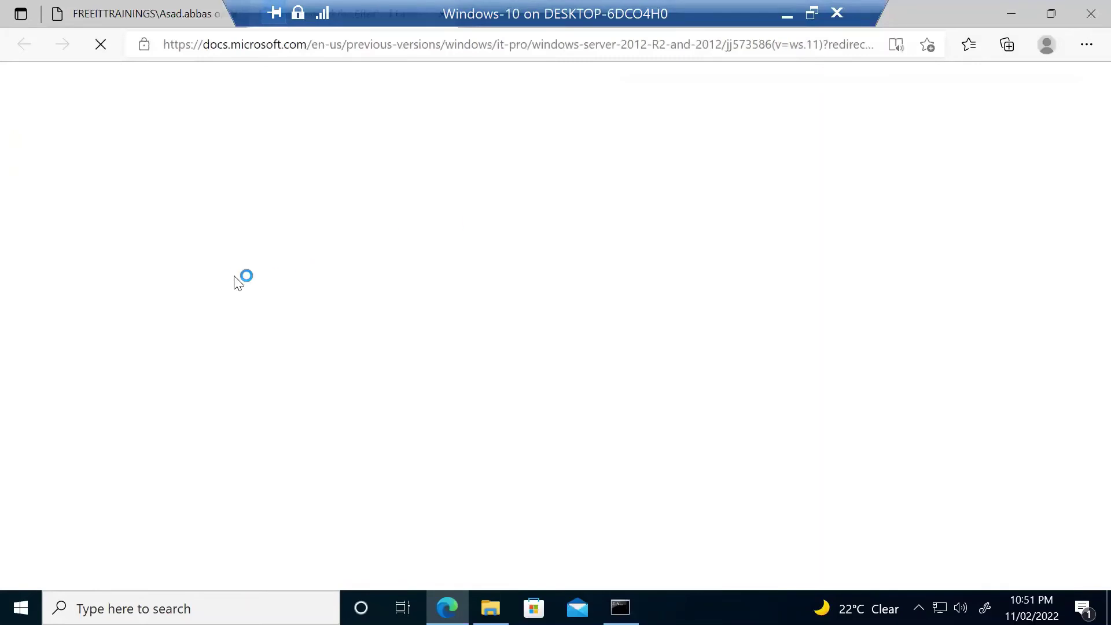
pyautogui.doubleClick(224, 244)
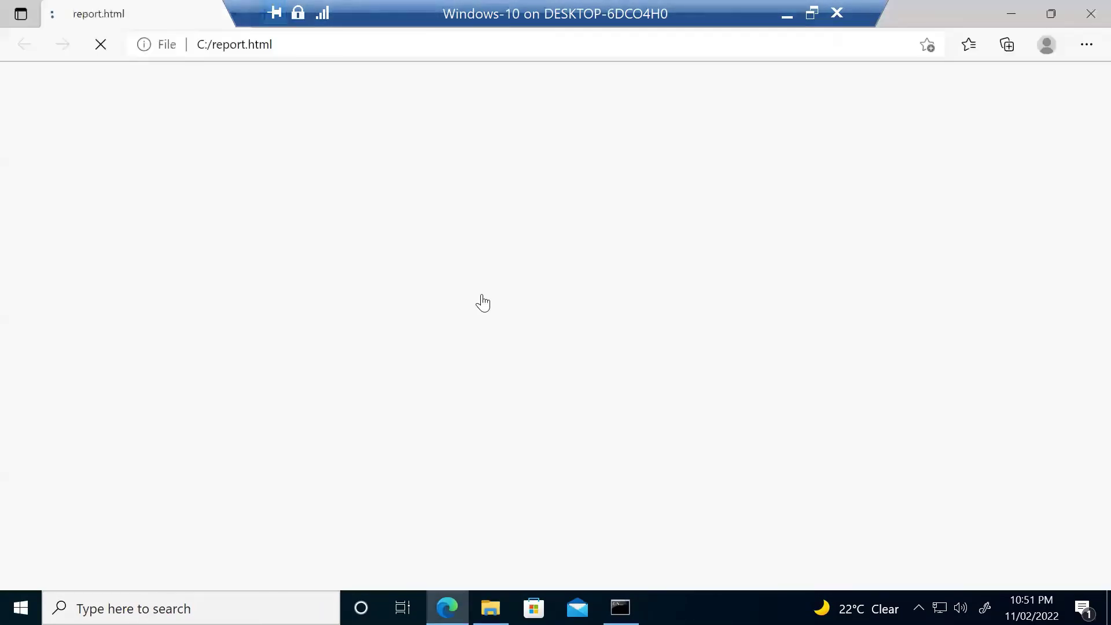
# Step: Examine the Software Installation message under Component Status, highlighting its explanation and the part about the next computer restart
pyautogui.scroll(-1, 485, 382)
pyautogui.scroll(-1, 629, 411)
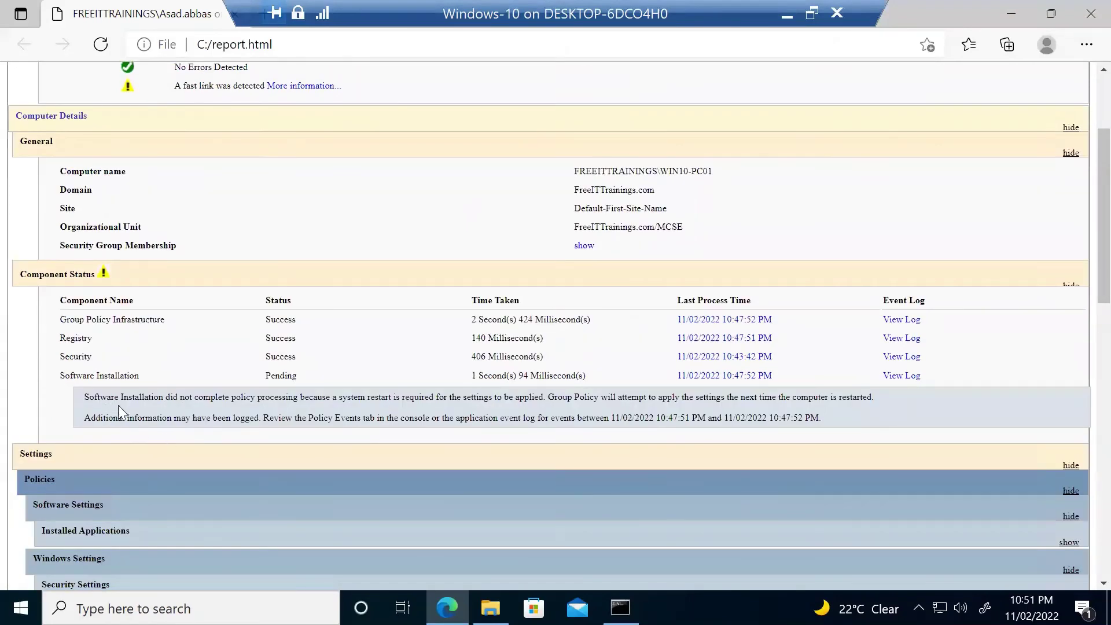
pyautogui.moveTo(150, 399); pyautogui.dragTo(305, 400)
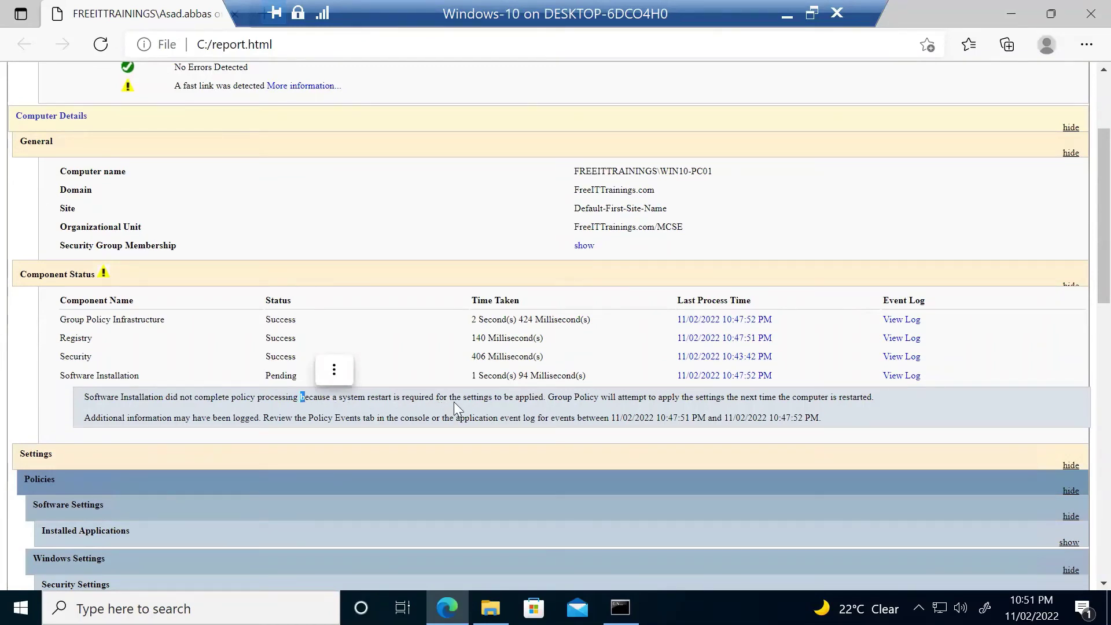
pyautogui.moveTo(579, 399); pyautogui.dragTo(637, 406)
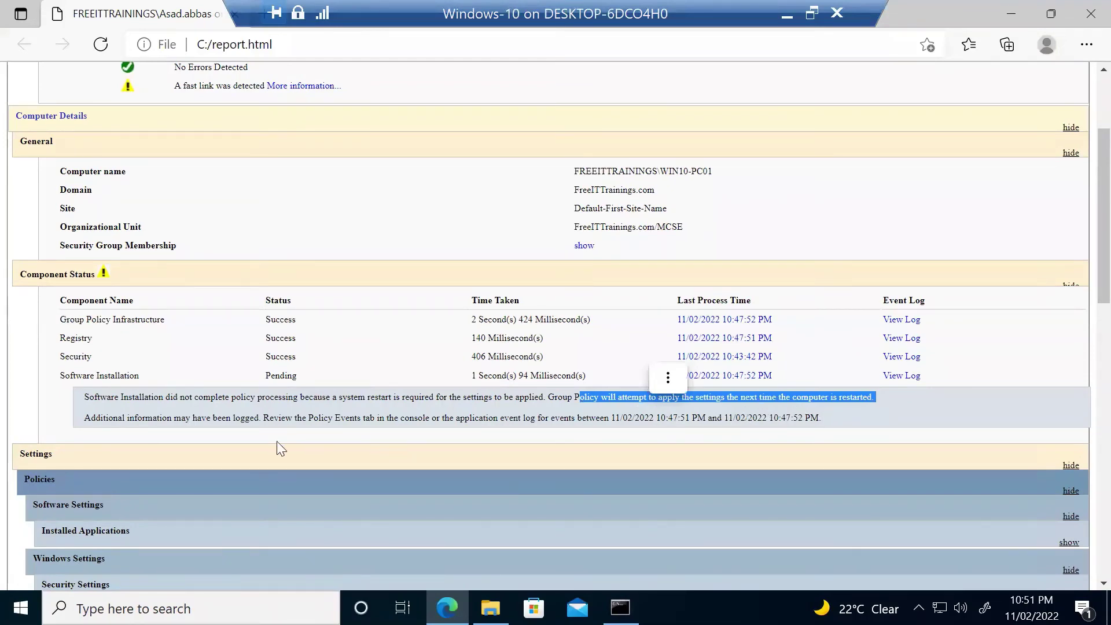
# Step: Examine the Group Policy Infrastructure and Software Installation entries and the latter's status, and close the report and File Explorer
pyautogui.scroll(-3, 117, 430)
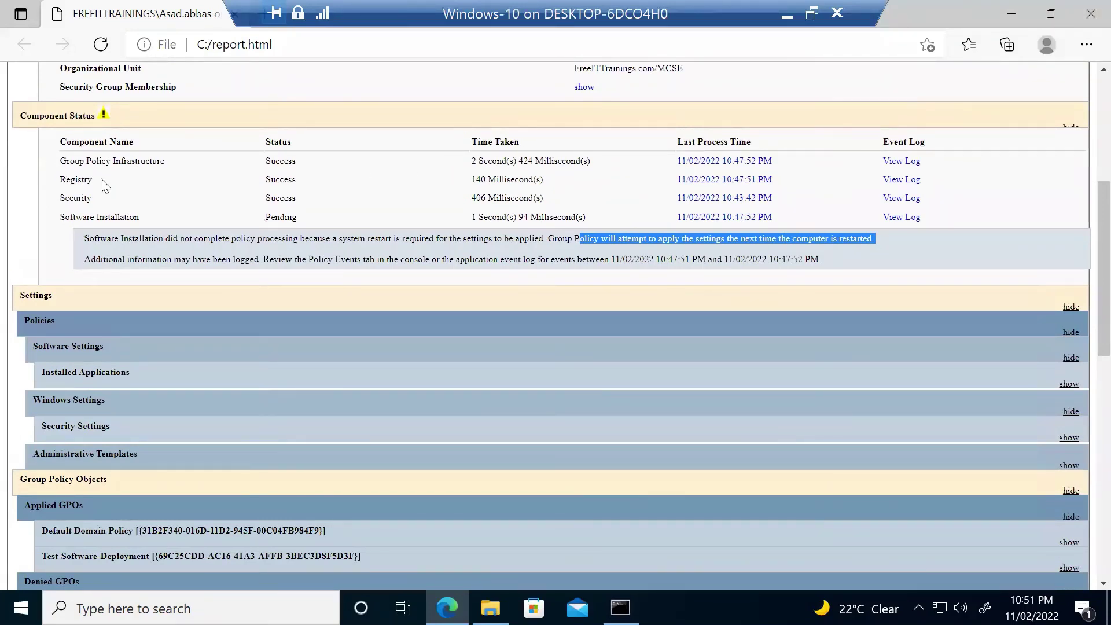
pyautogui.moveTo(64, 165); pyautogui.dragTo(173, 164)
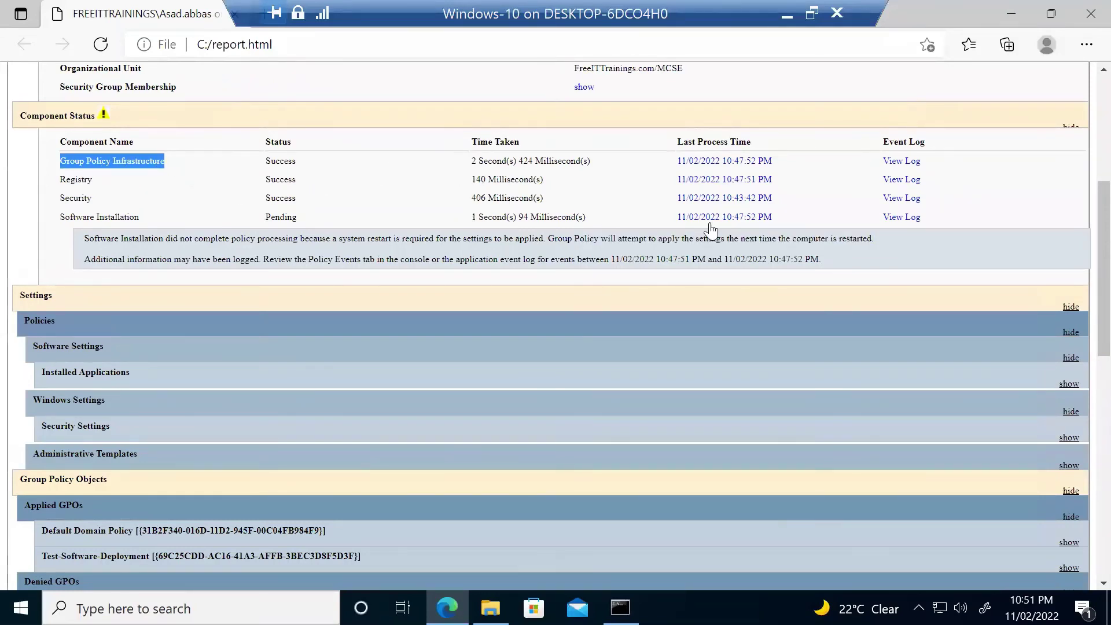
pyautogui.moveTo(141, 222); pyautogui.dragTo(59, 219)
pyautogui.moveTo(265, 222); pyautogui.dragTo(298, 220)
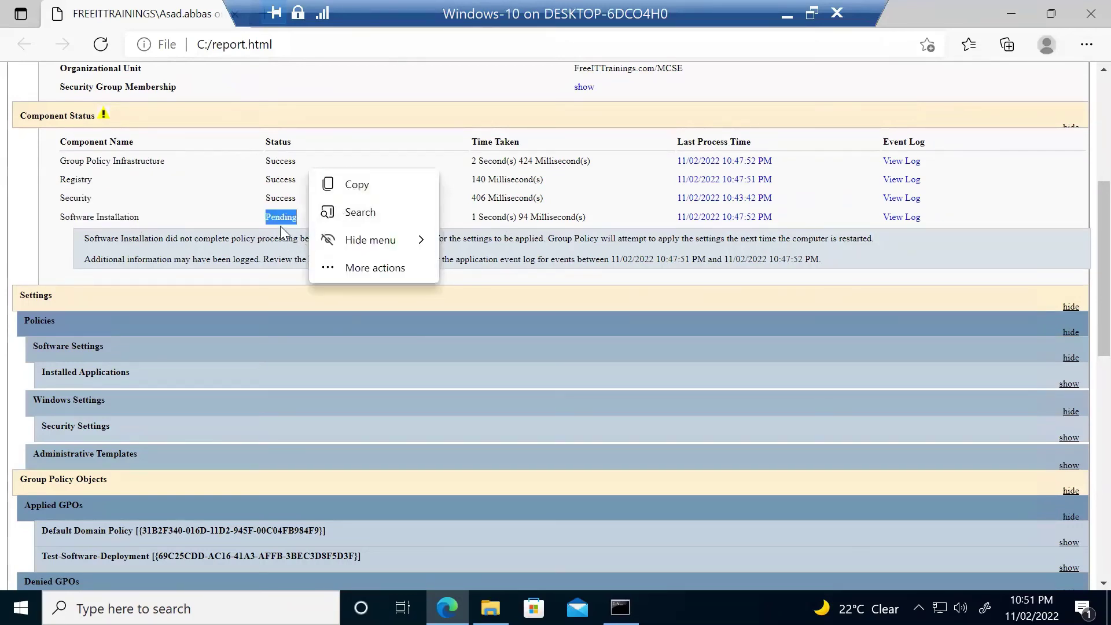
pyautogui.click(205, 218)
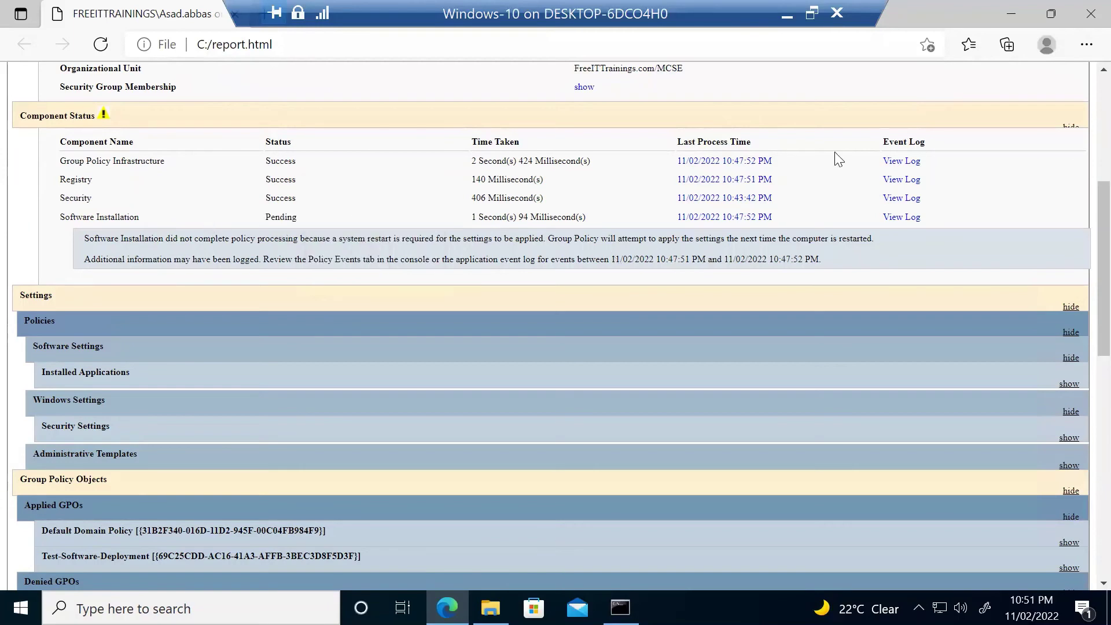
pyautogui.click(1088, 13)
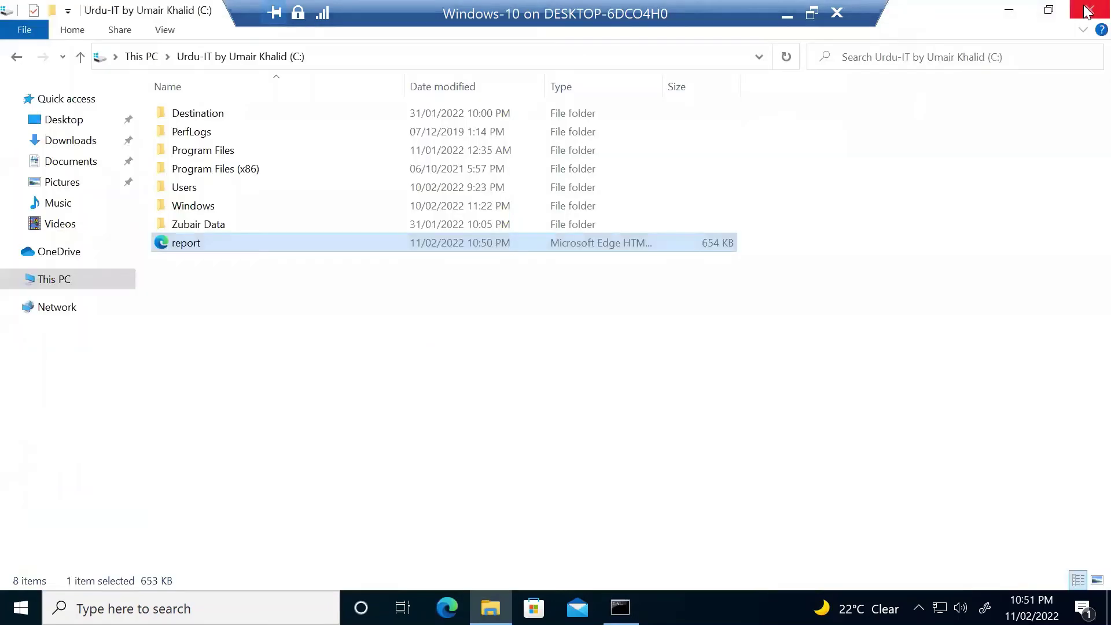
pyautogui.click(1088, 9)
# Step: Sign out of the current user session on the Windows 10 client
pyautogui.rightClick(21, 607)
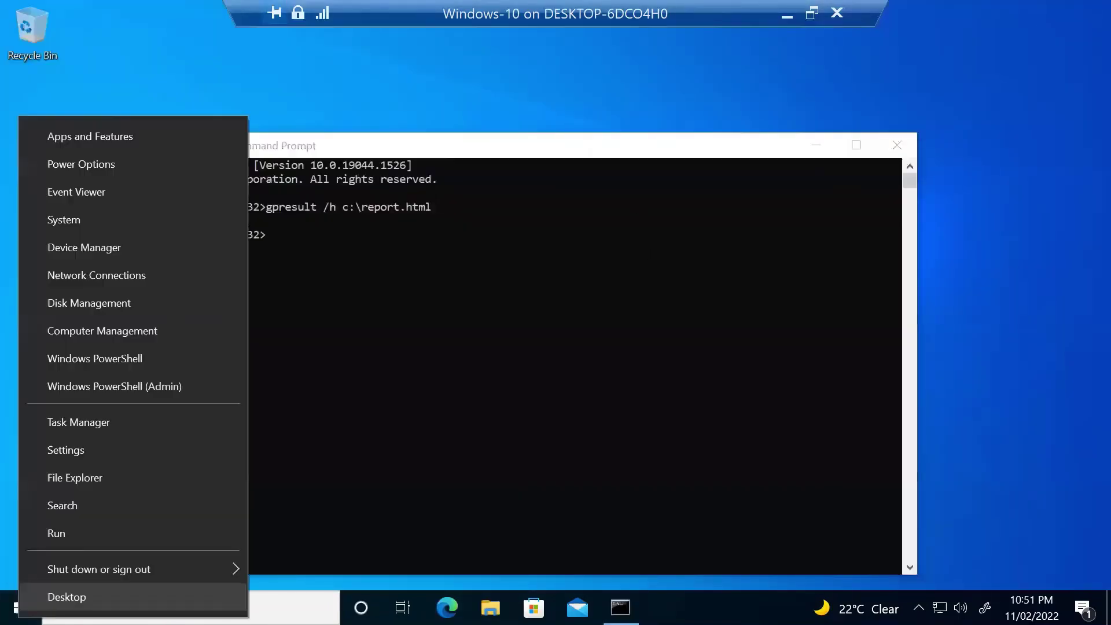
pyautogui.moveTo(228, 575)
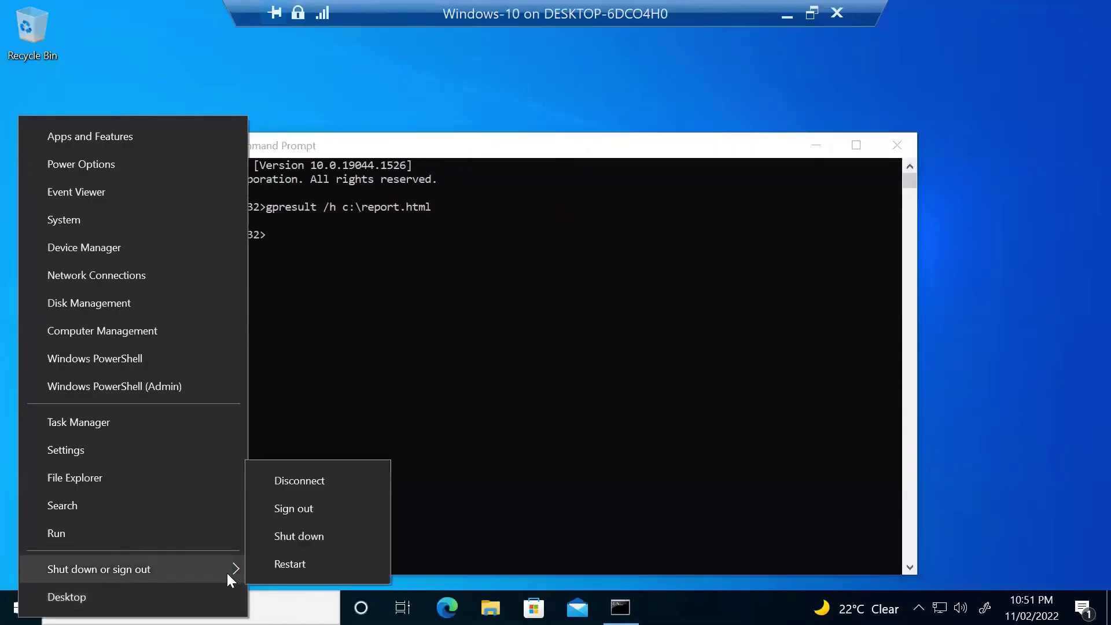
pyautogui.click(312, 514)
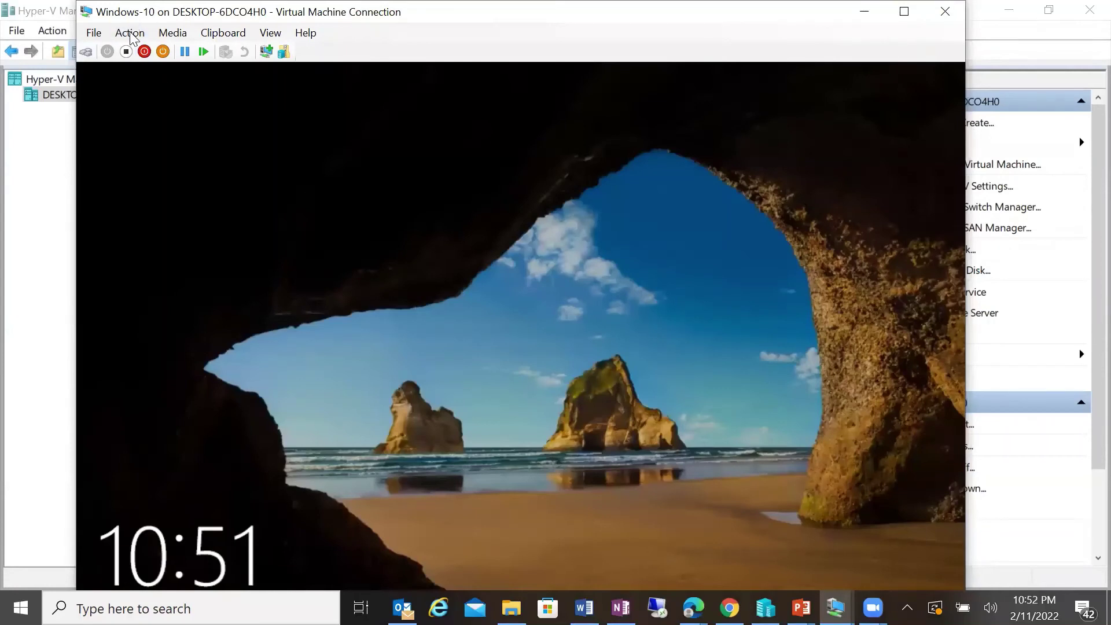
# Step: Sign back in to the Windows 10 client by entering the domain user's account password
pyautogui.click(545, 280)
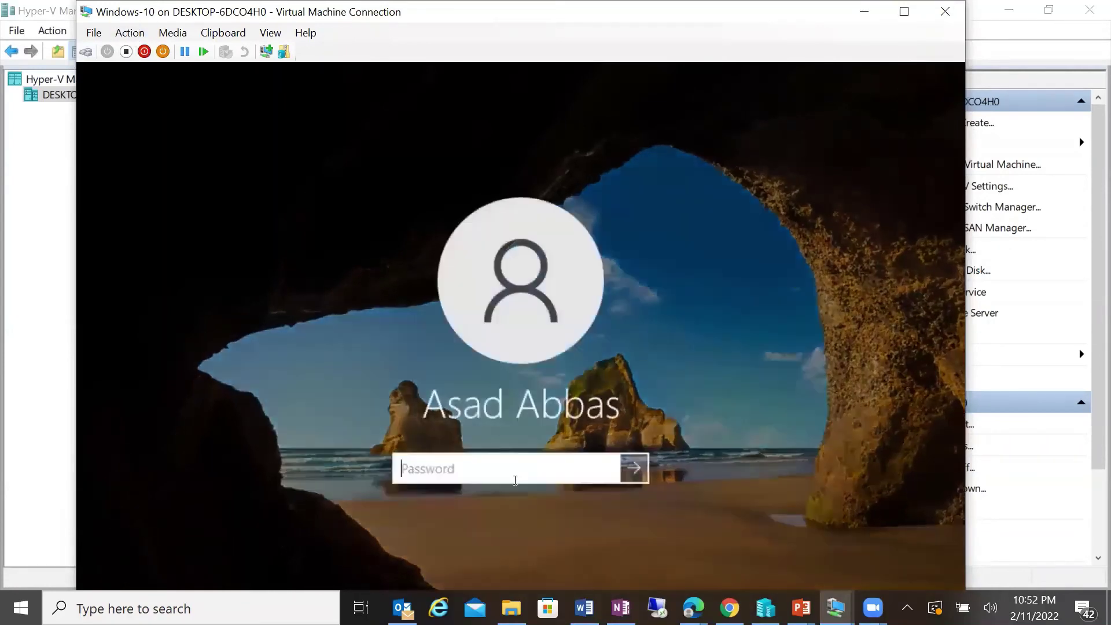
pyautogui.write('*******')
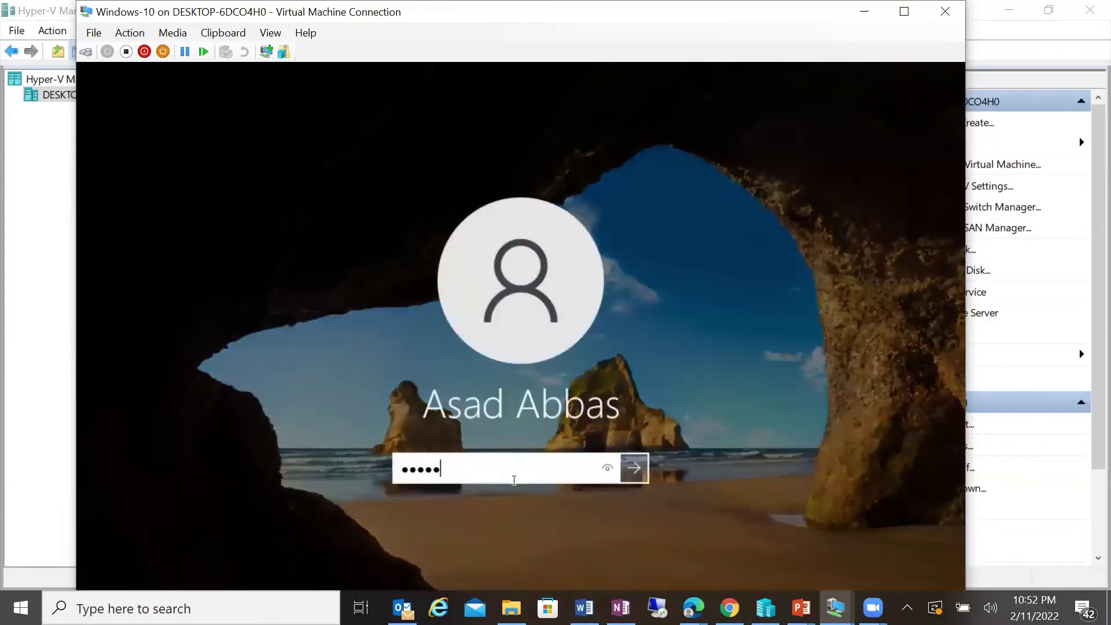
pyautogui.press('Return')
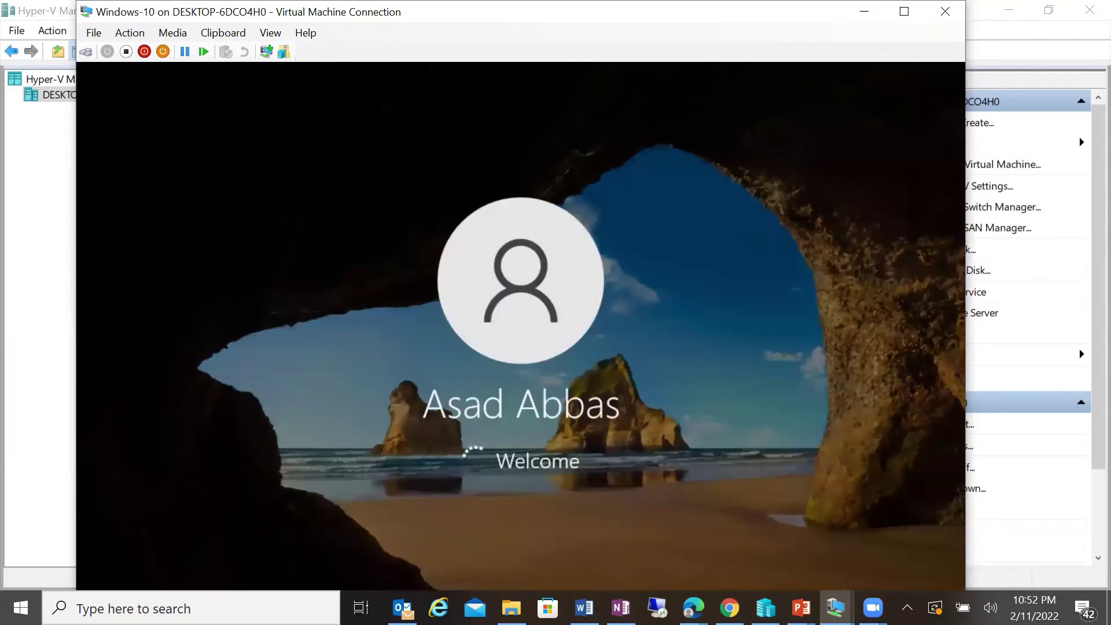
pyautogui.click(267, 52)
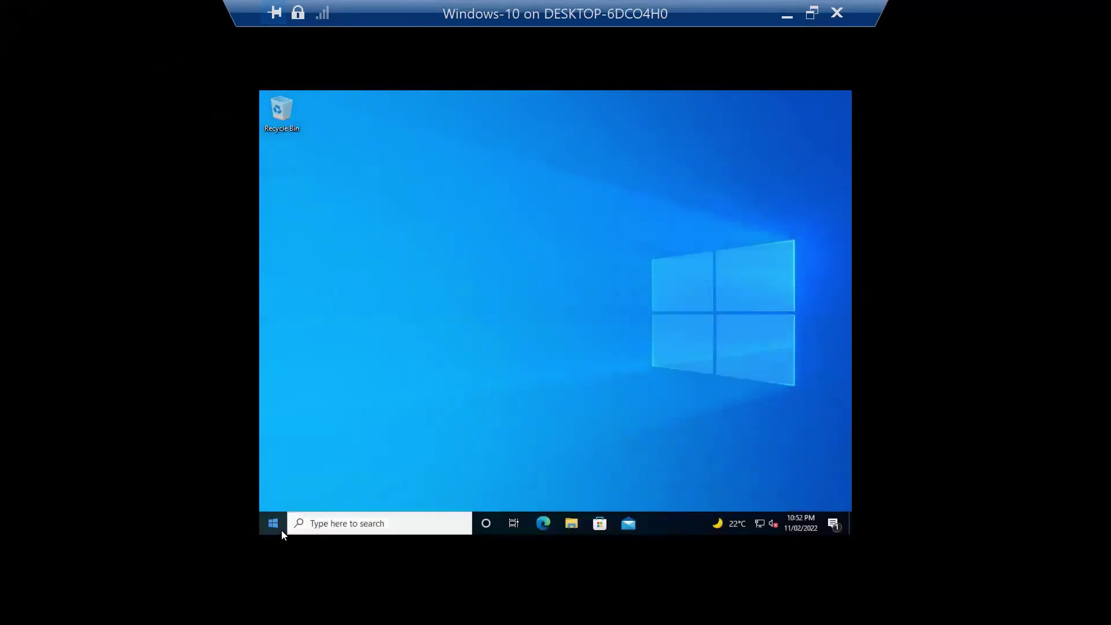
# Step: Restart the Windows 10 client so the pending software installation can be processed
pyautogui.click(281, 530)
pyautogui.click(280, 504)
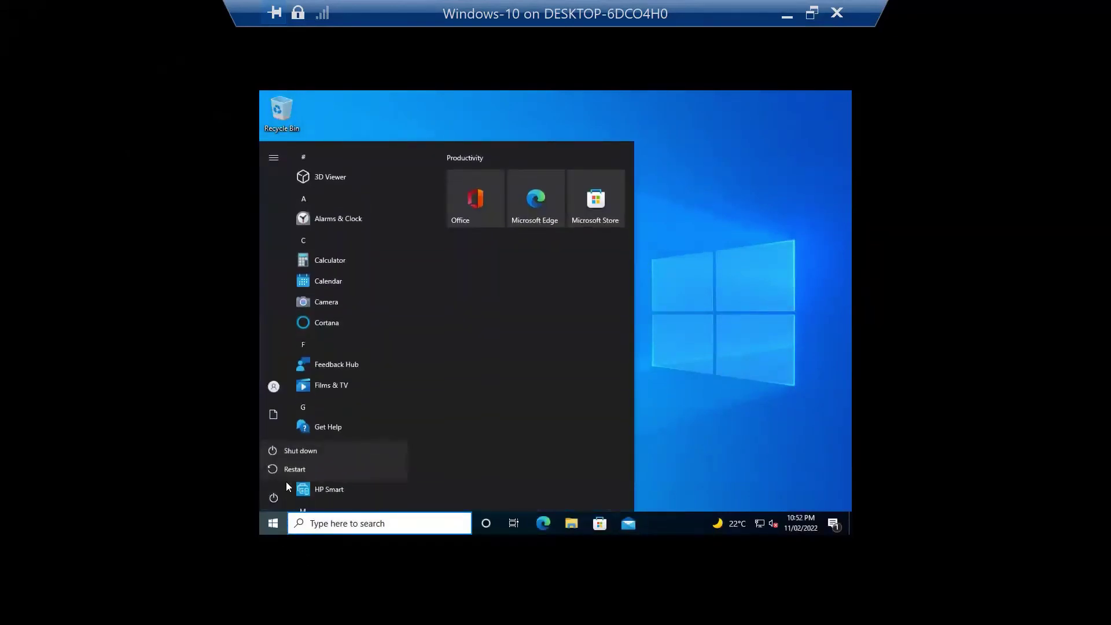
pyautogui.click(292, 471)
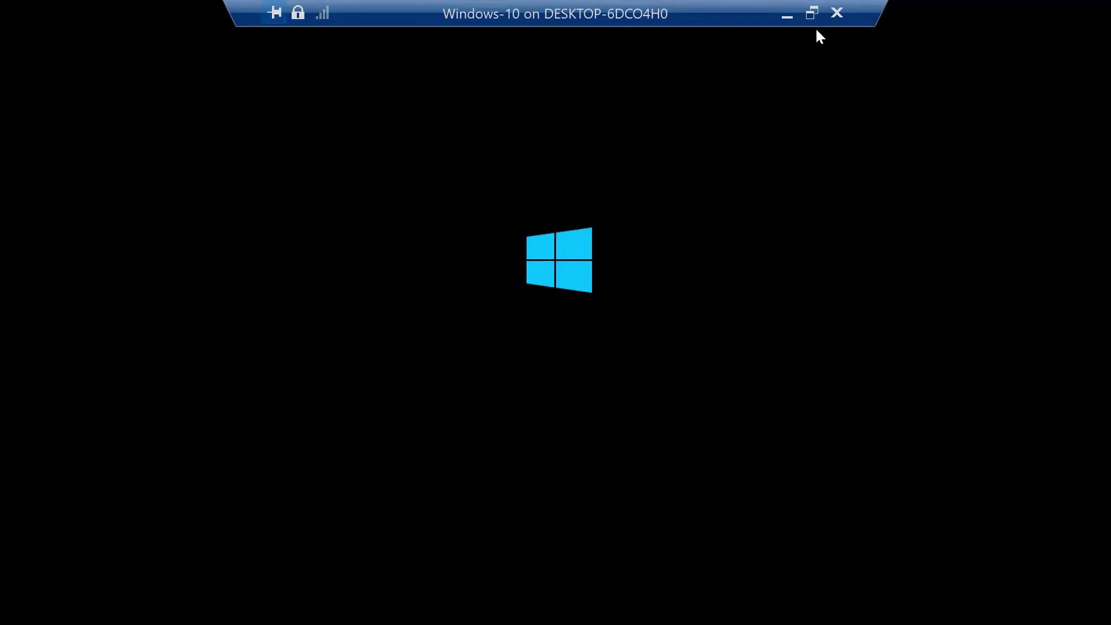
# Step: Switch to the Windows-Server-2022 virtual machine and open Event Viewer in a maximized window
pyautogui.click(787, 16)
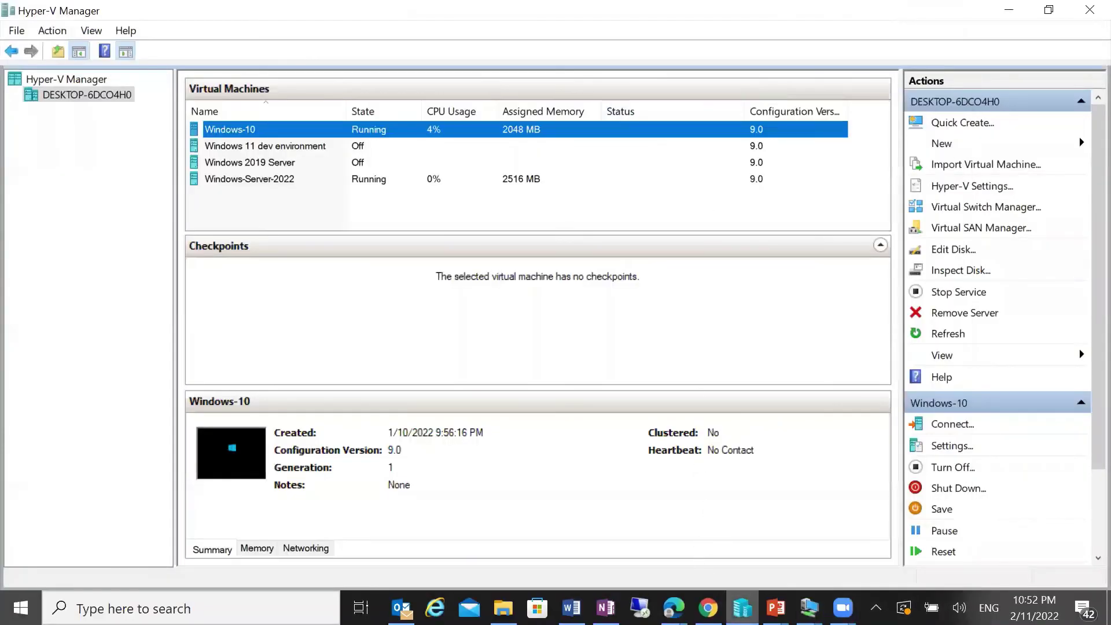
pyautogui.moveTo(775, 609)
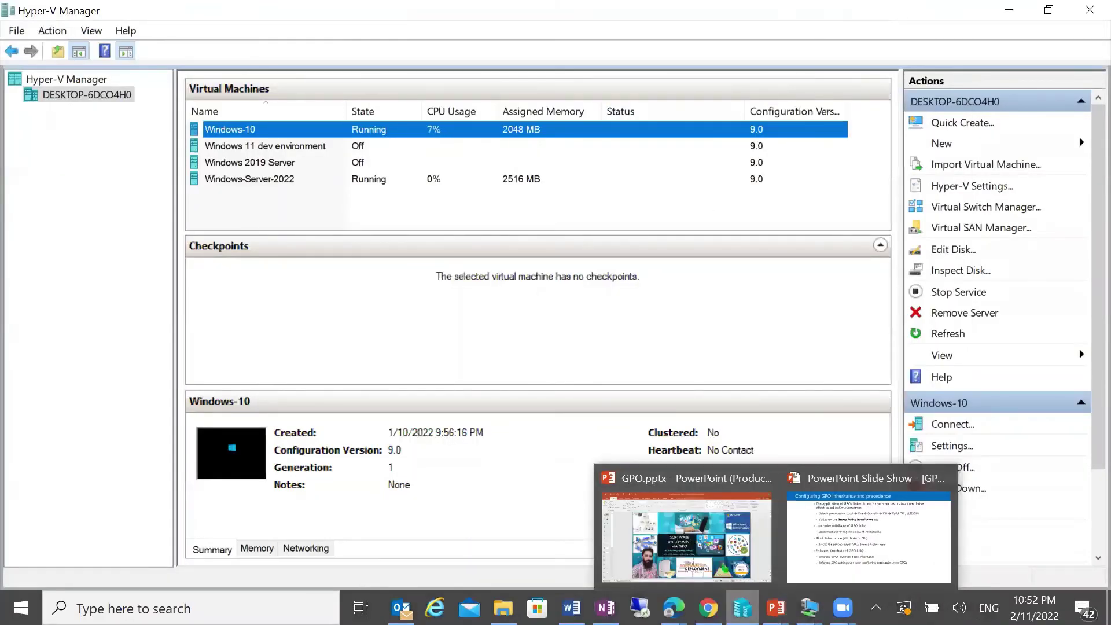
pyautogui.click(809, 608)
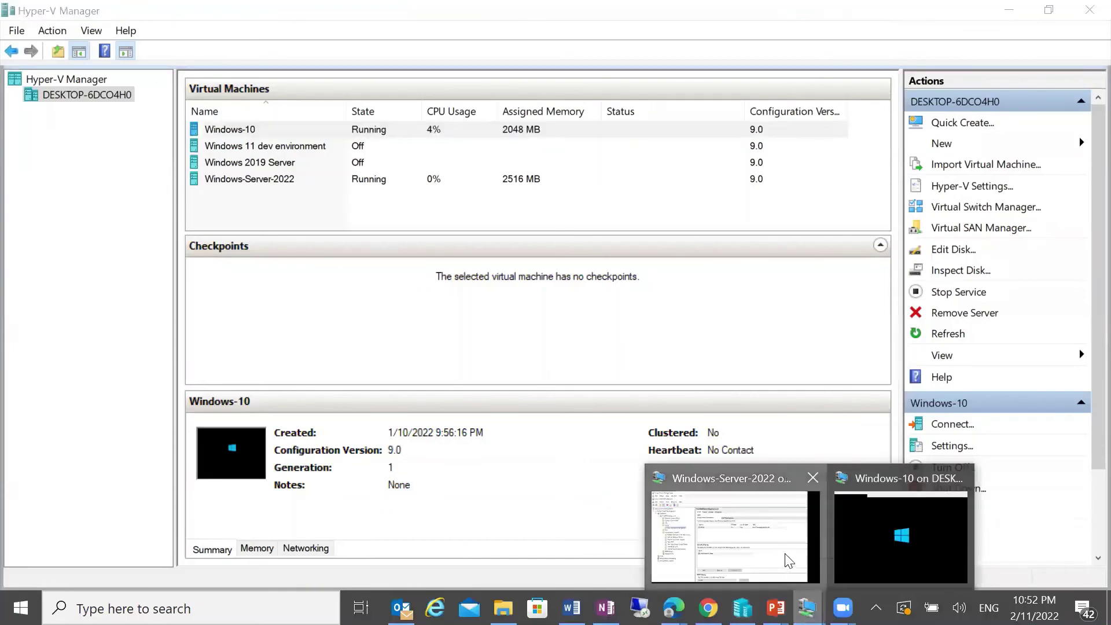
pyautogui.click(788, 560)
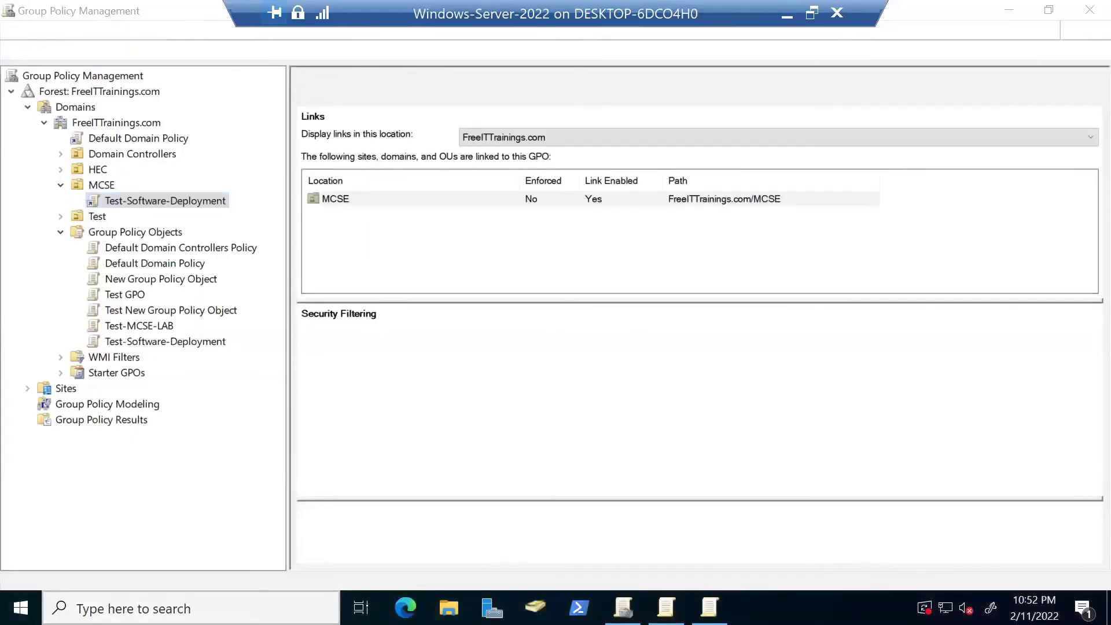
pyautogui.press('super')
pyautogui.write('eventt')
pyautogui.click(114, 127)
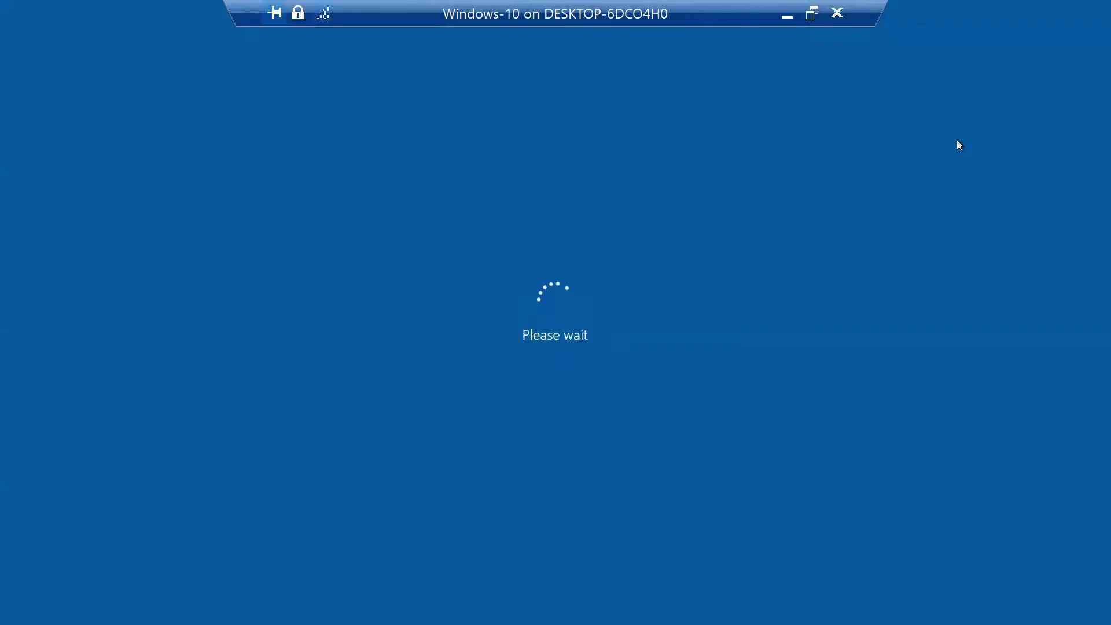
pyautogui.click(658, 336)
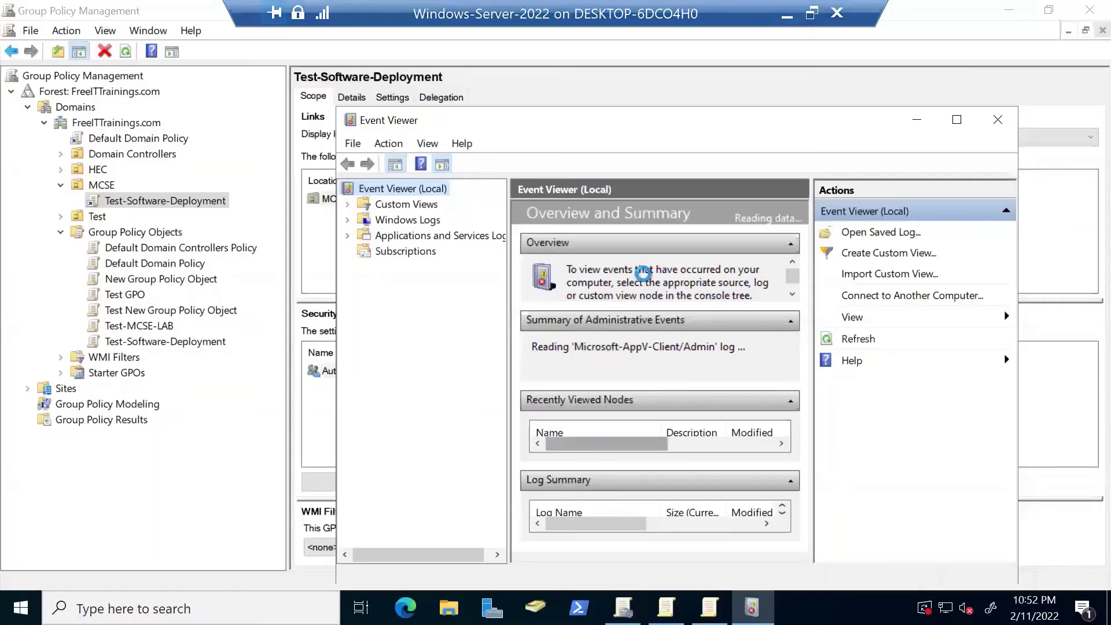
pyautogui.click(956, 121)
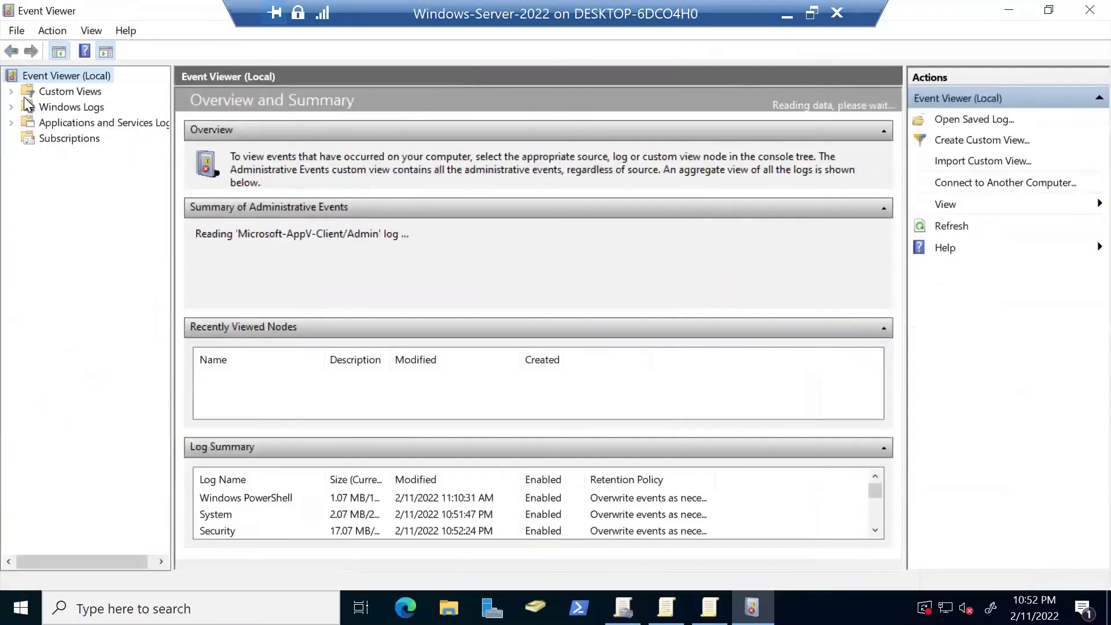
# Step: Expand Windows Logs and Applications and Services Logs down to Microsoft > Windows, widening the console tree
pyautogui.click(11, 108)
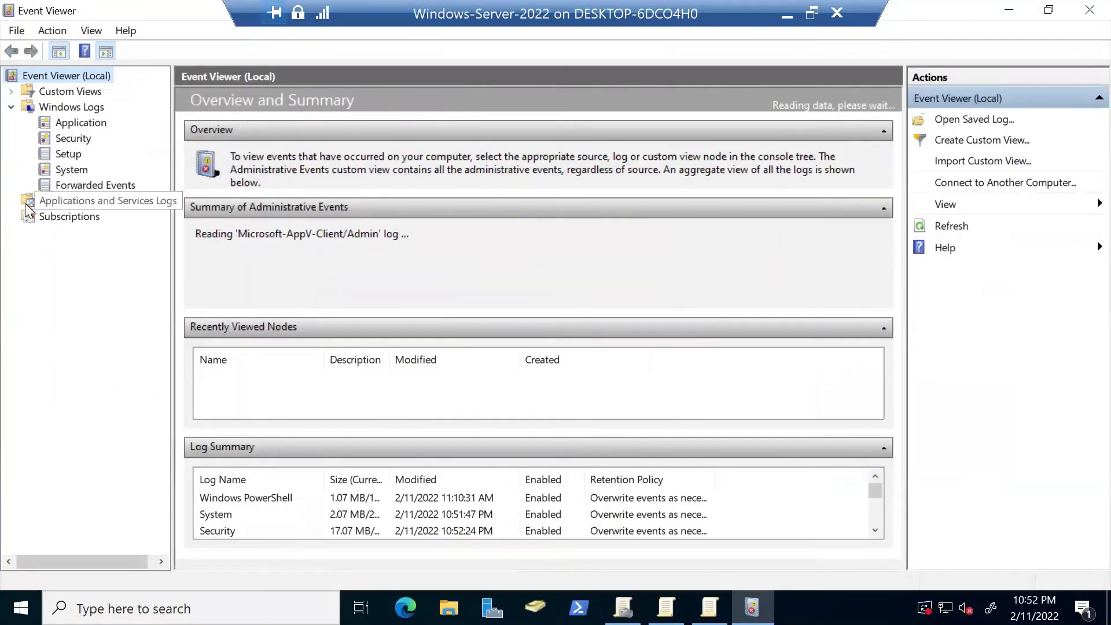
pyautogui.click(64, 203)
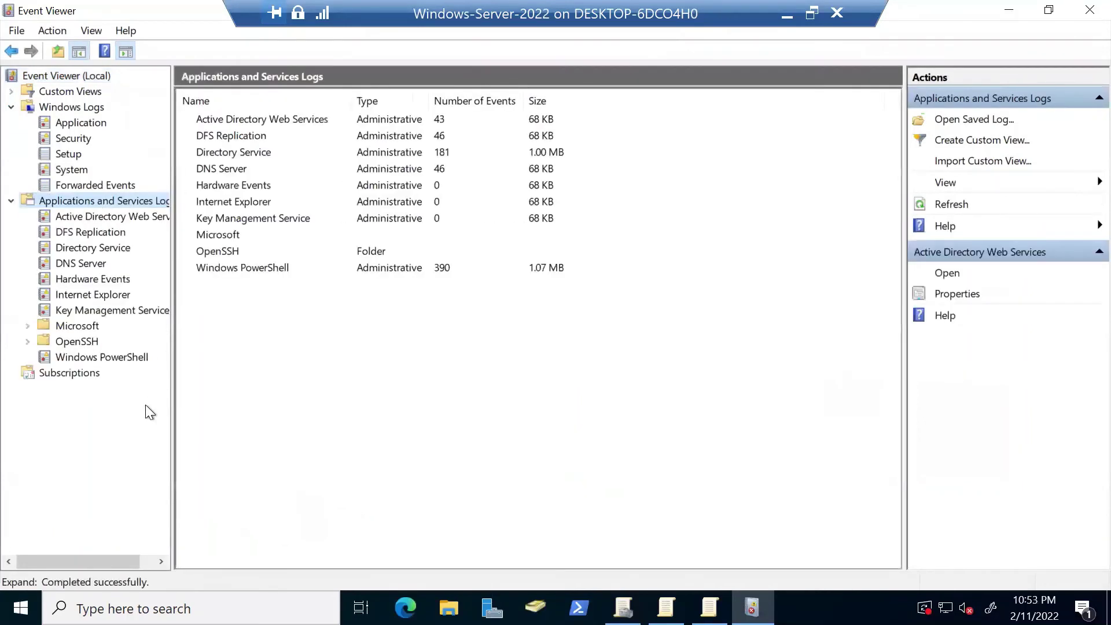
pyautogui.click(72, 326)
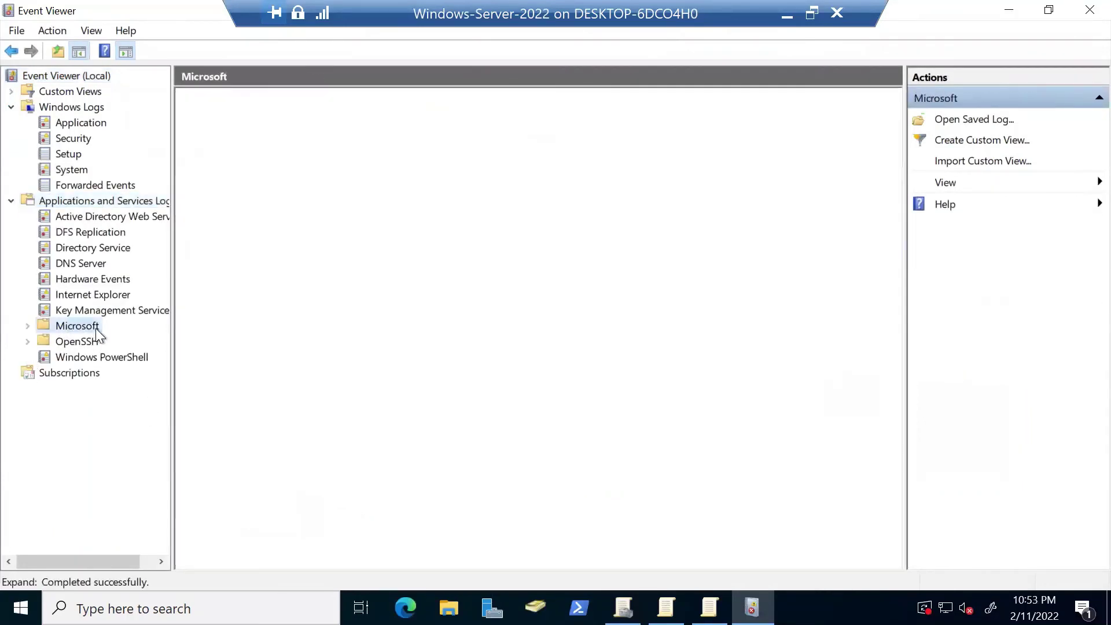
pyautogui.click(31, 329)
pyautogui.click(100, 405)
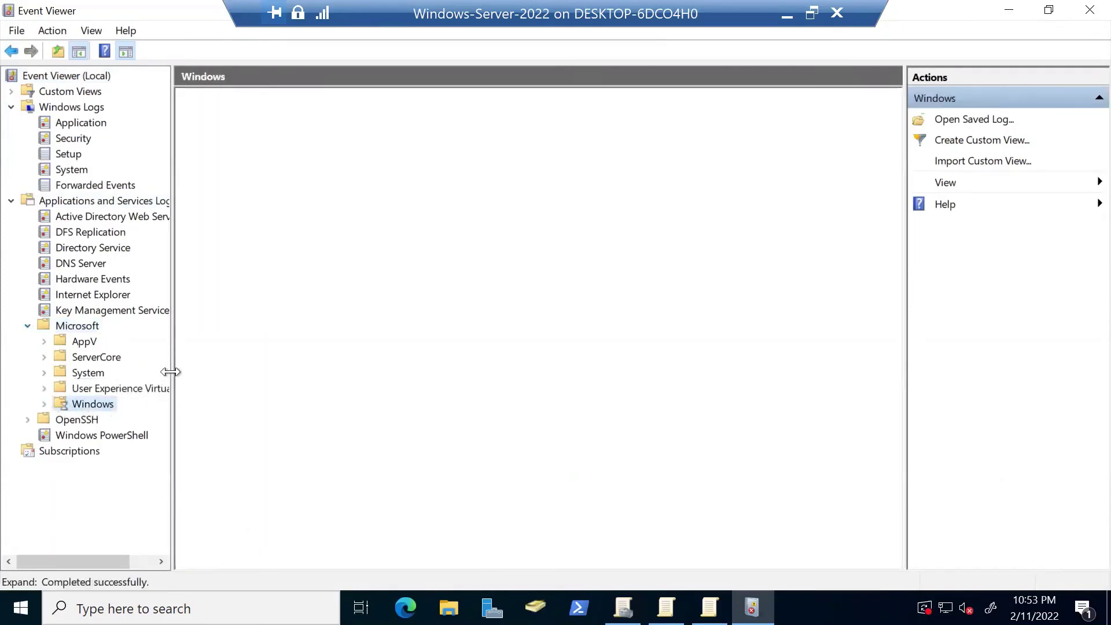
pyautogui.moveTo(220, 340); pyautogui.dragTo(221, 340)
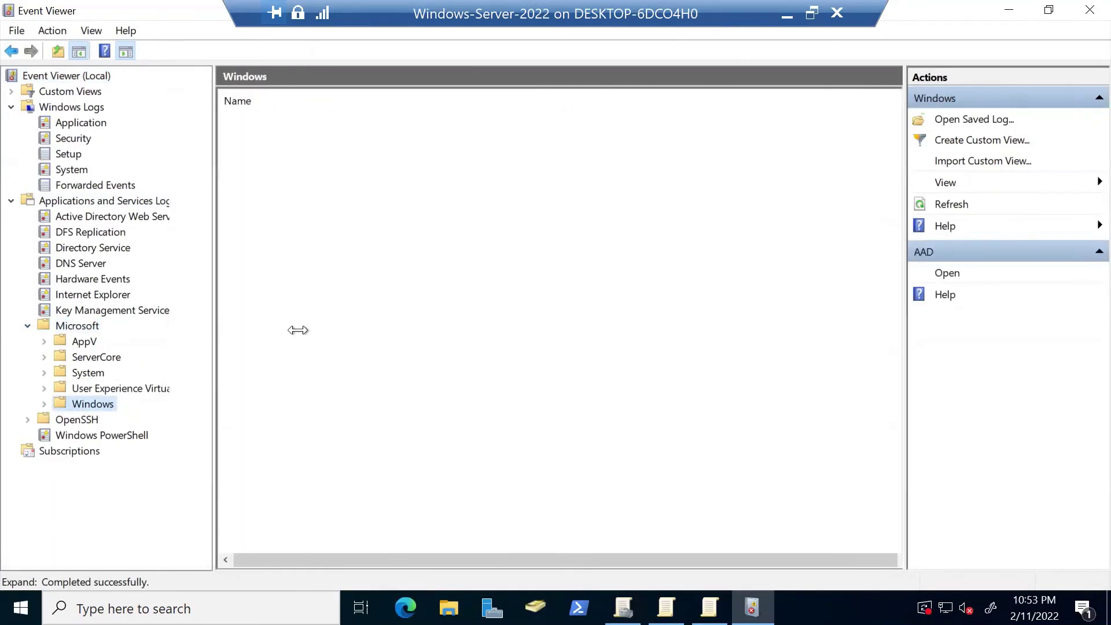
pyautogui.click(44, 405)
# Step: Open the Operational log of GroupPolicy among the Windows service logs
pyautogui.scroll(-6, 192, 349)
pyautogui.scroll(-18, 178, 384)
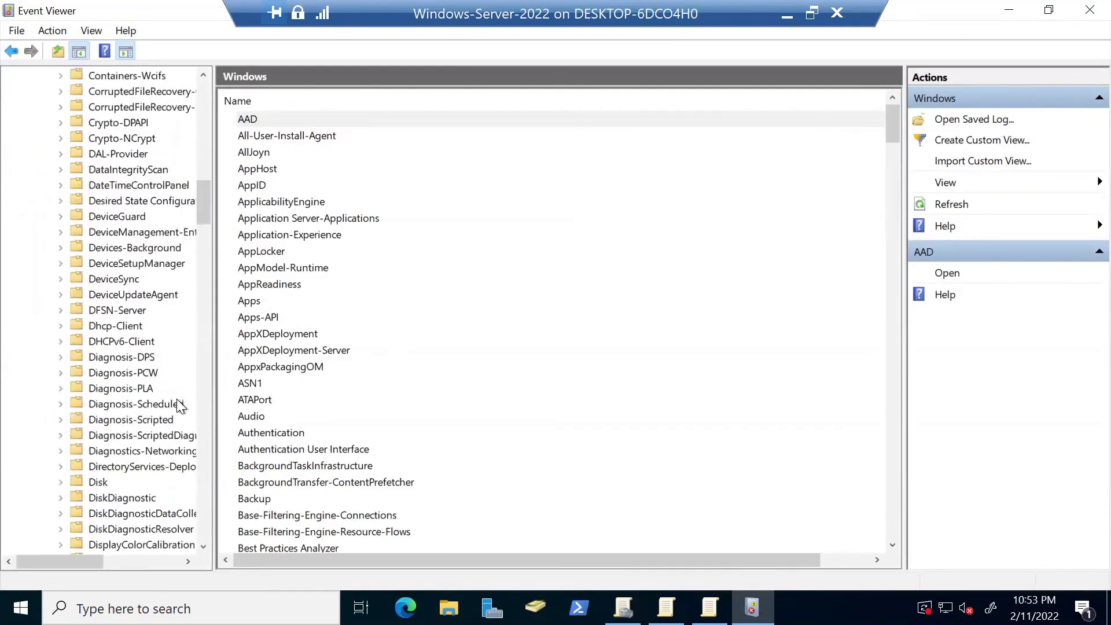
pyautogui.scroll(-6, 170, 427)
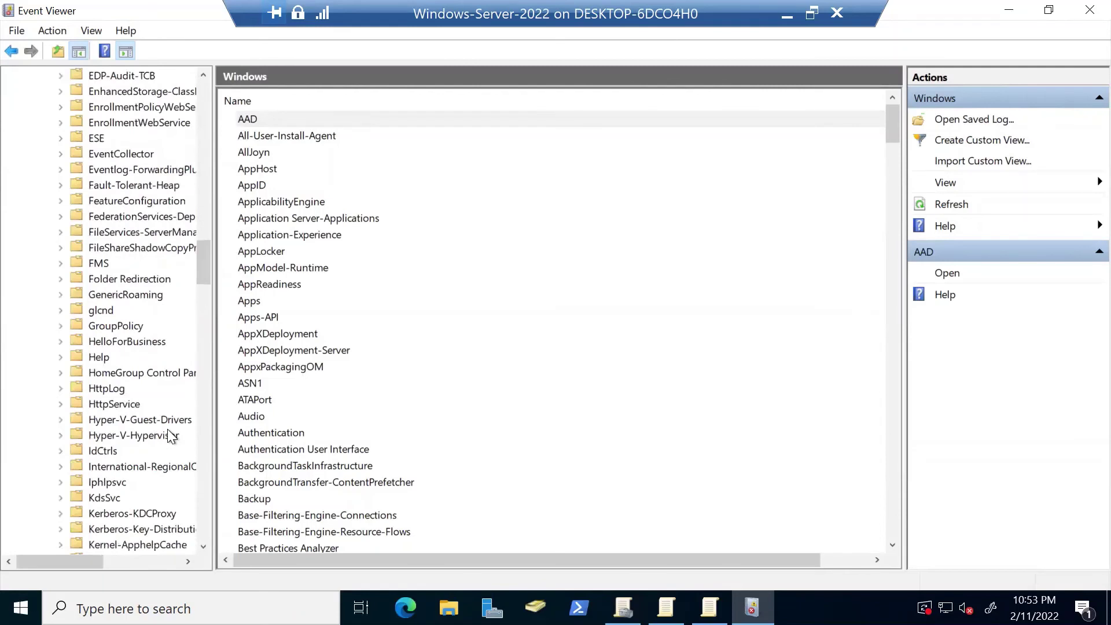
pyautogui.scroll(-2, 168, 429)
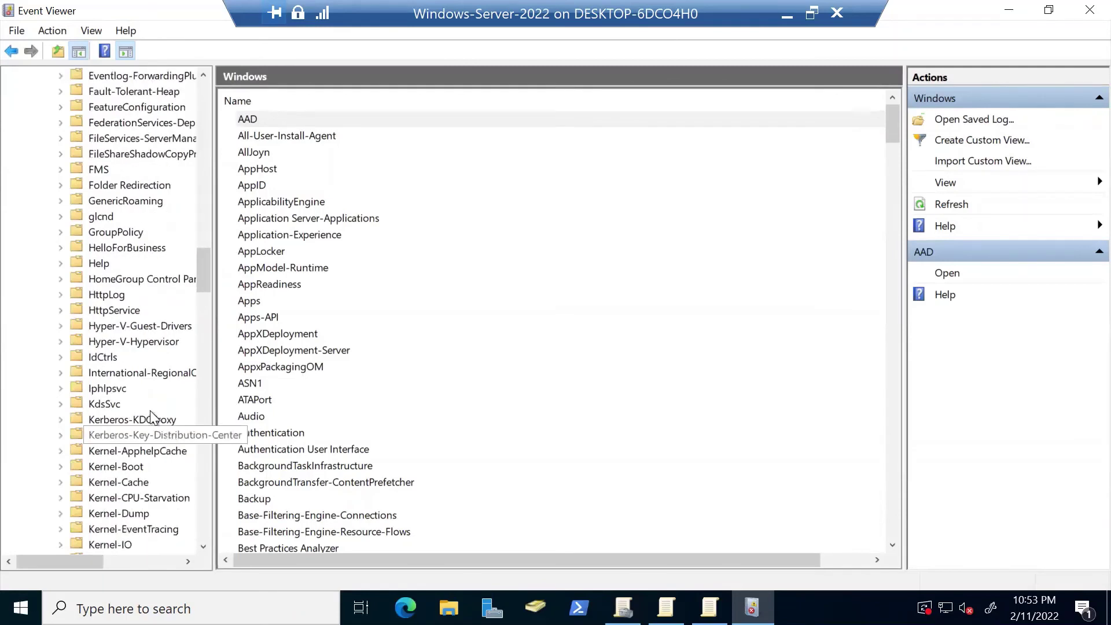
pyautogui.click(120, 232)
pyautogui.click(61, 236)
pyautogui.click(94, 246)
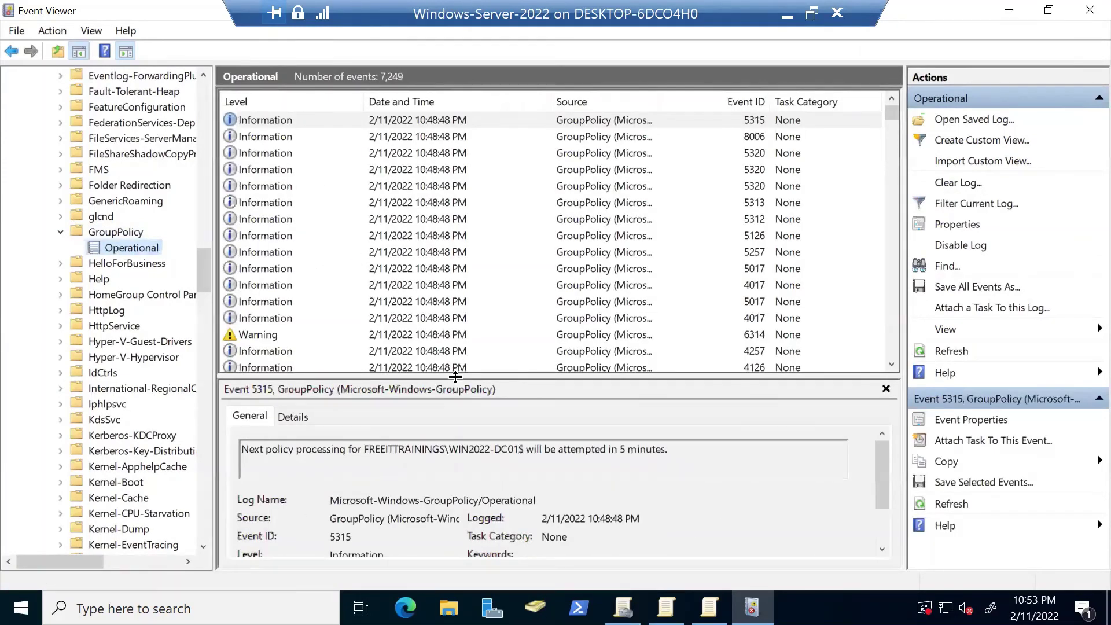
# Step: Examine the descriptions of the GroupPolicy warning event 6314 and several information events, including event 8006
pyautogui.click(283, 336)
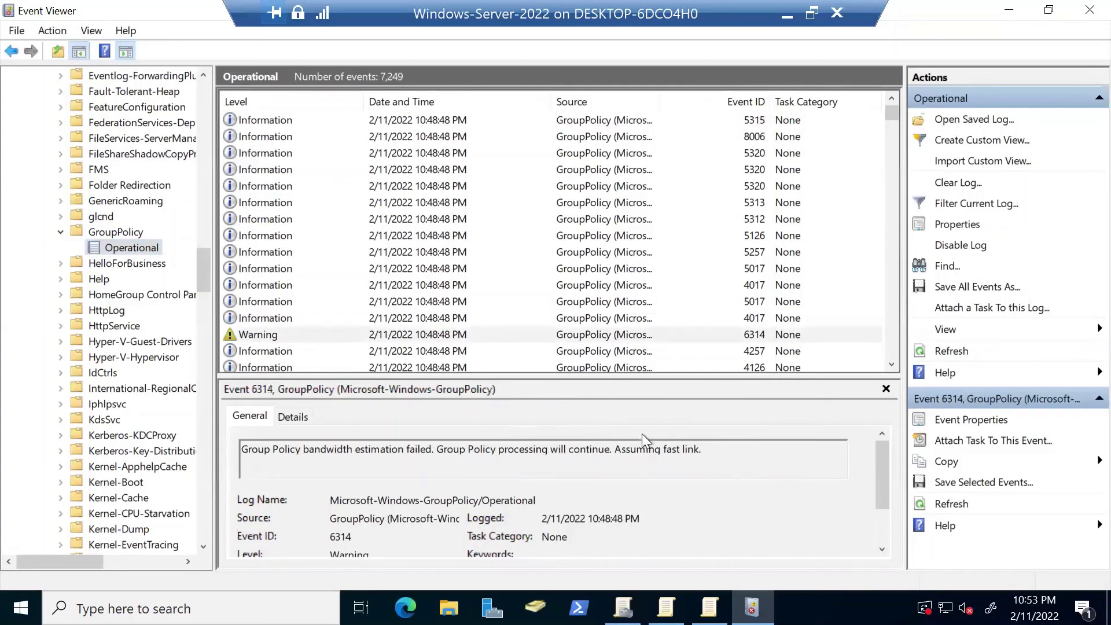
pyautogui.click(261, 303)
pyautogui.click(262, 219)
pyautogui.click(265, 139)
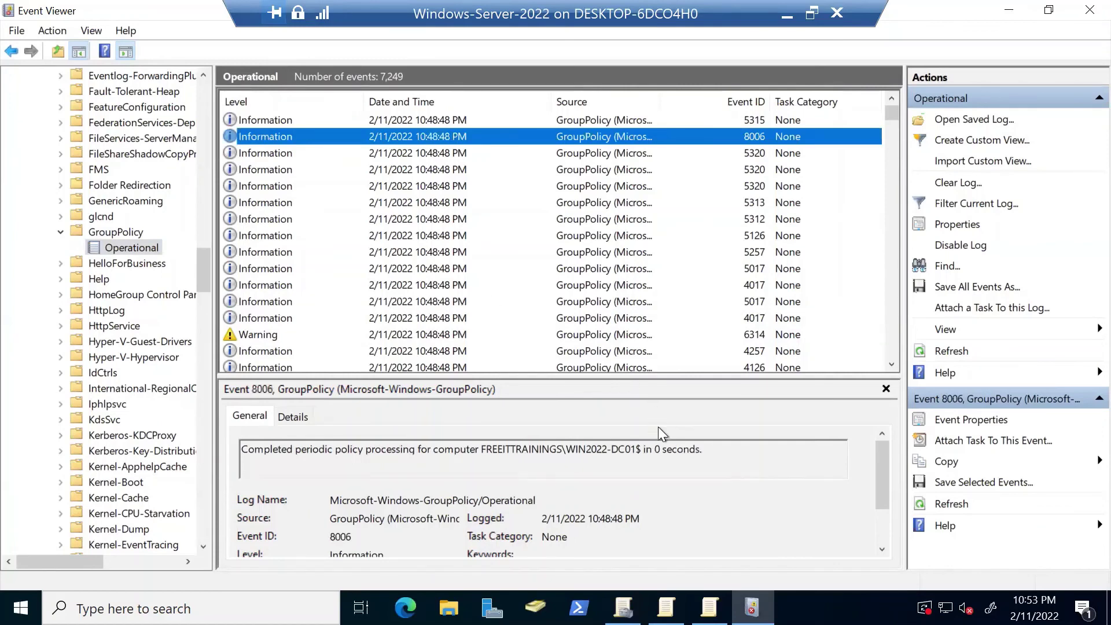
# Step: Review the path to the Microsoft > Windows logs, browse its folders again, and close Event Viewer
pyautogui.moveTo(196, 279); pyautogui.dragTo(207, 75)
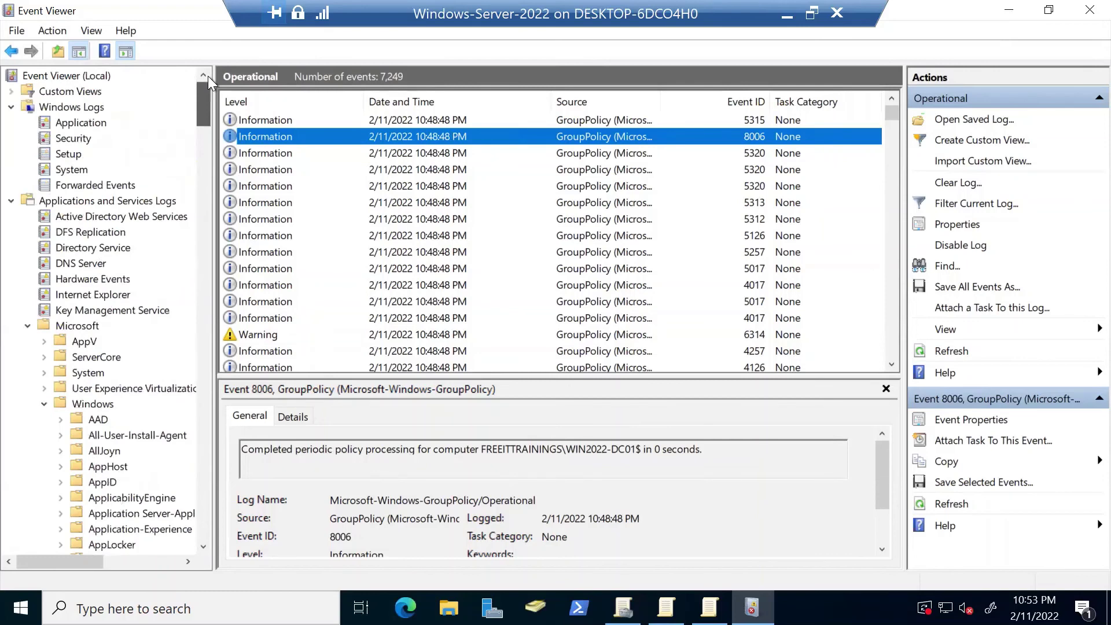
pyautogui.click(81, 326)
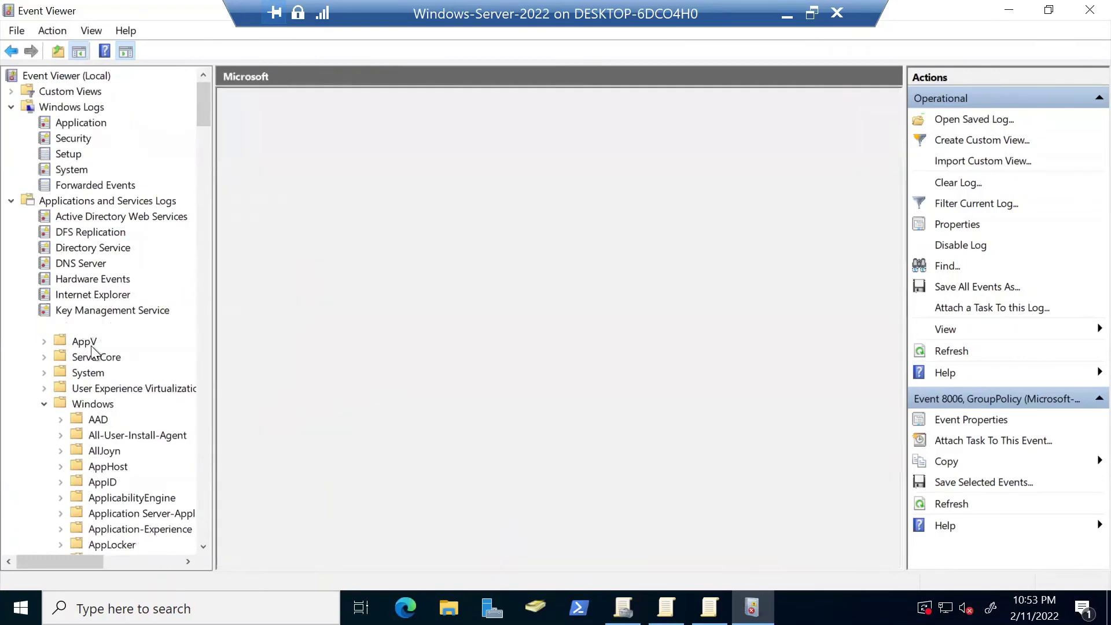
pyautogui.click(110, 407)
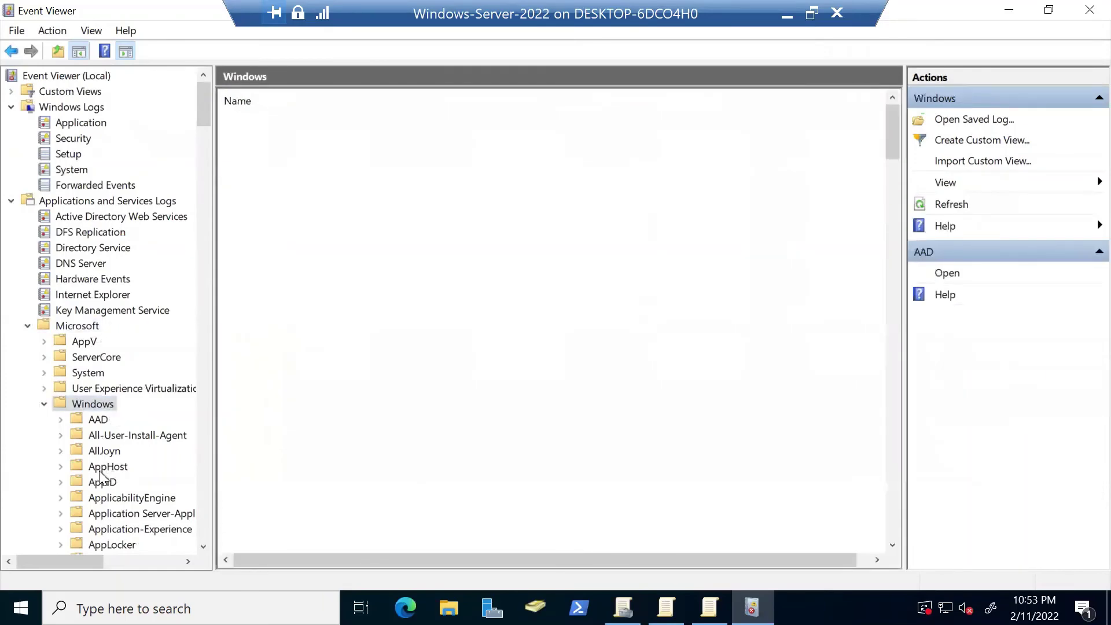
pyautogui.scroll(-11, 95, 483)
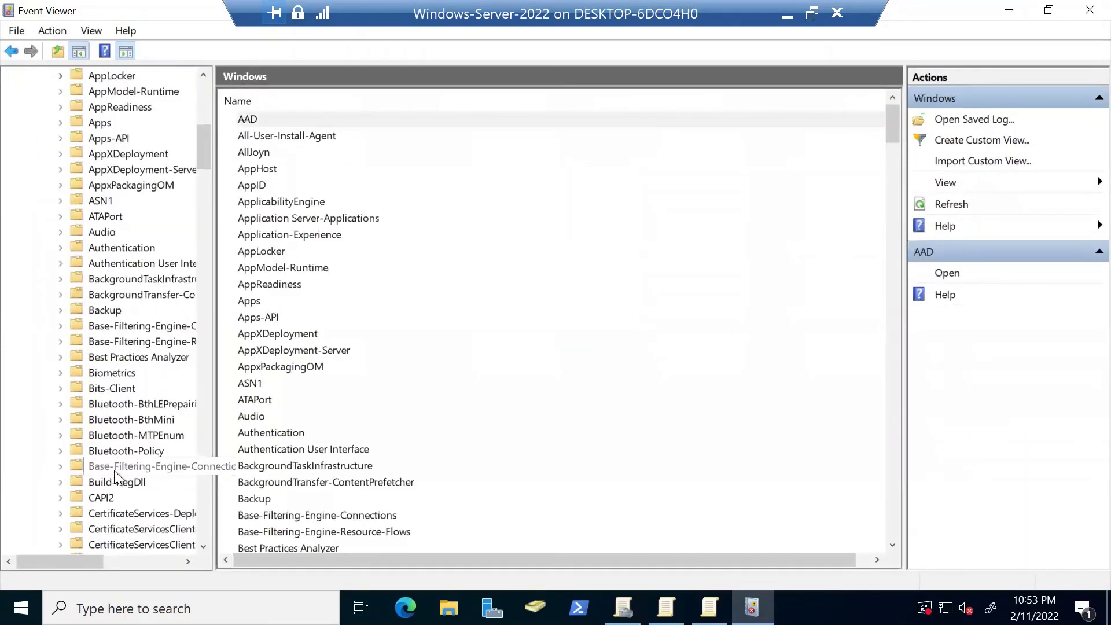
pyautogui.scroll(-12, 117, 503)
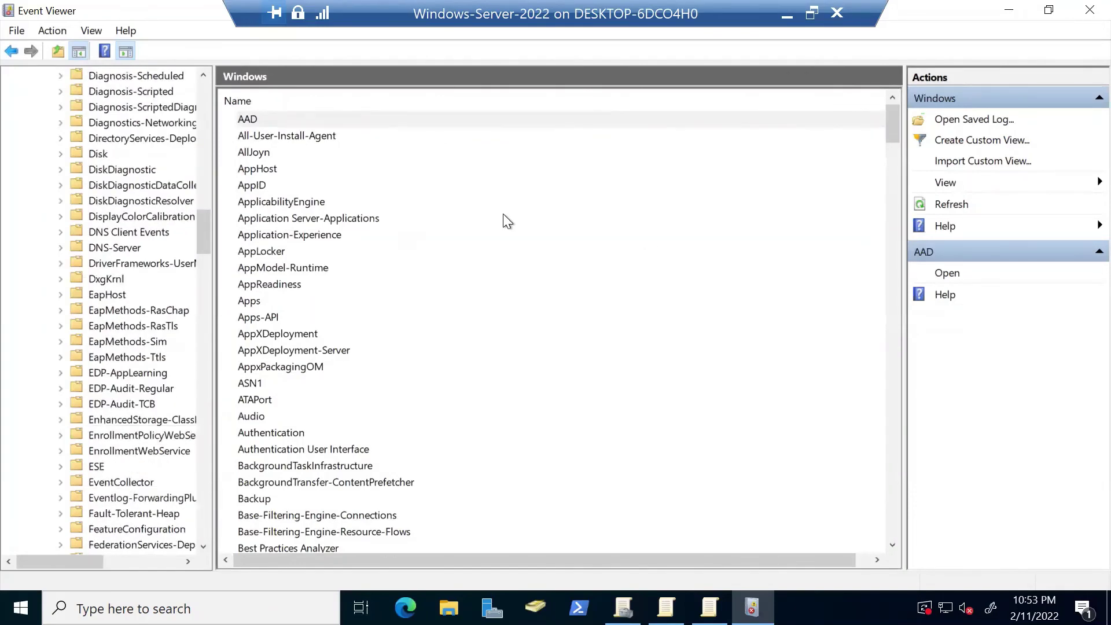
pyautogui.click(1089, 11)
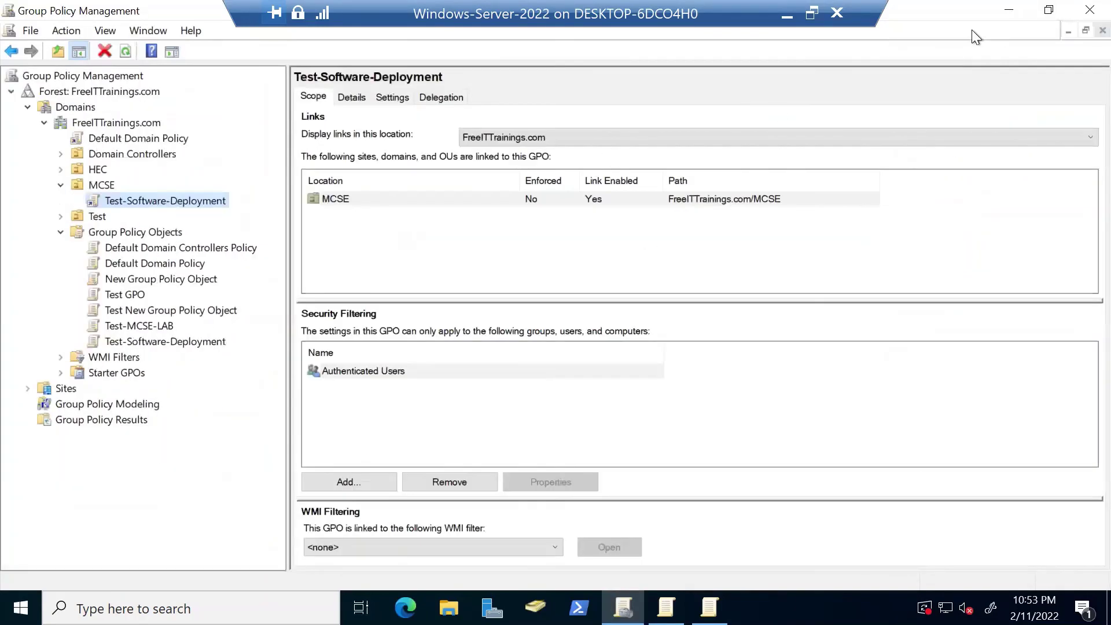
# Step: Minimize the server session and connect to the Windows-10 virtual machine from Hyper-V Manager
pyautogui.click(788, 17)
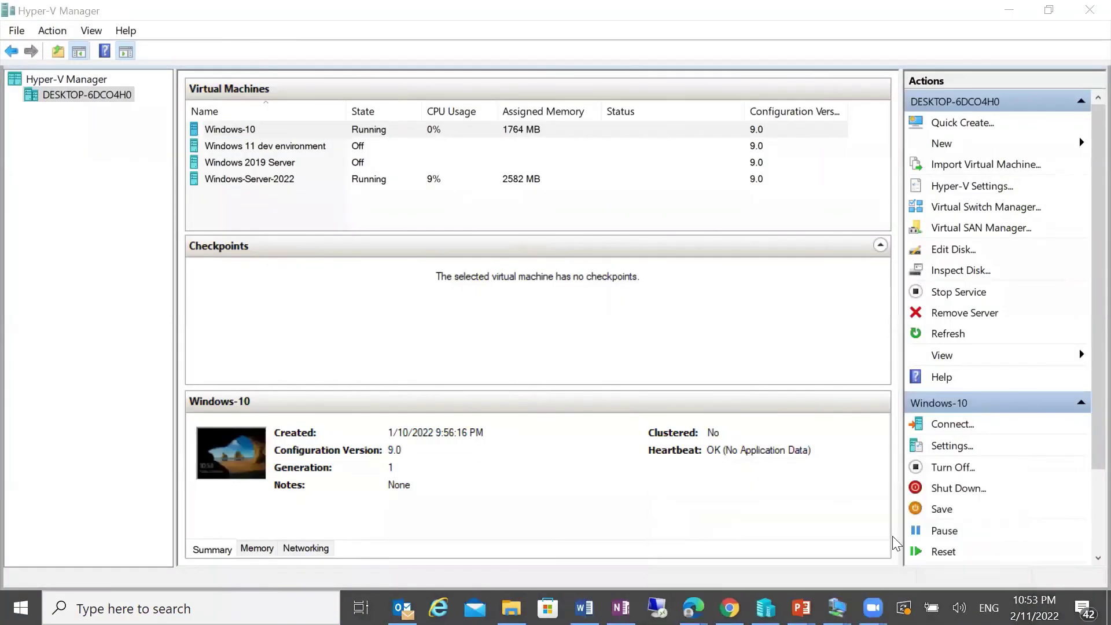
pyautogui.click(949, 38)
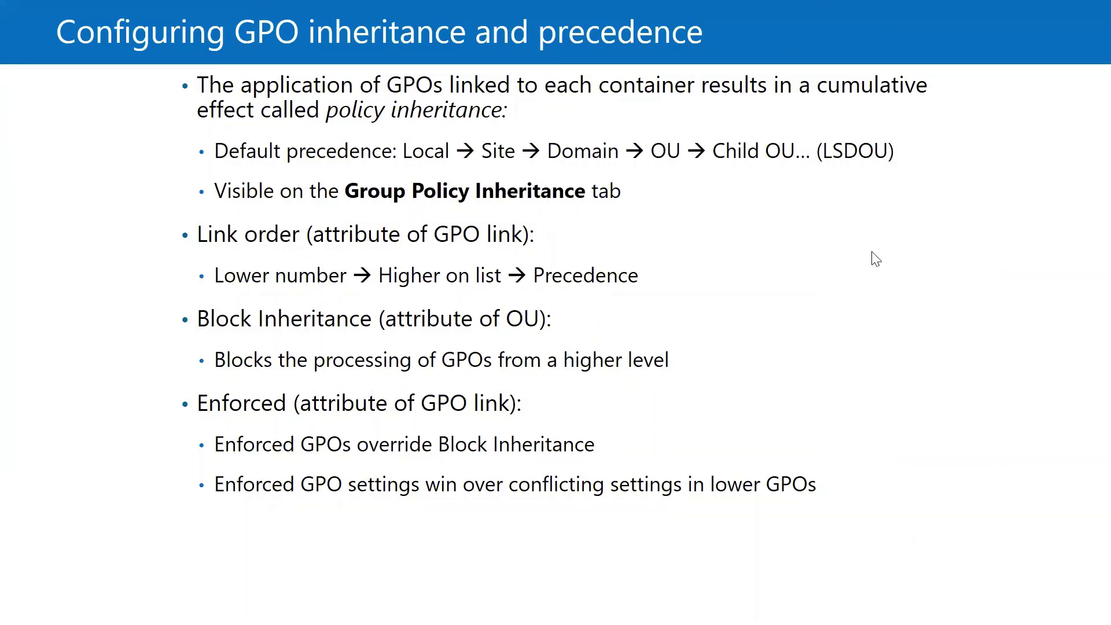
pyautogui.click(882, 272)
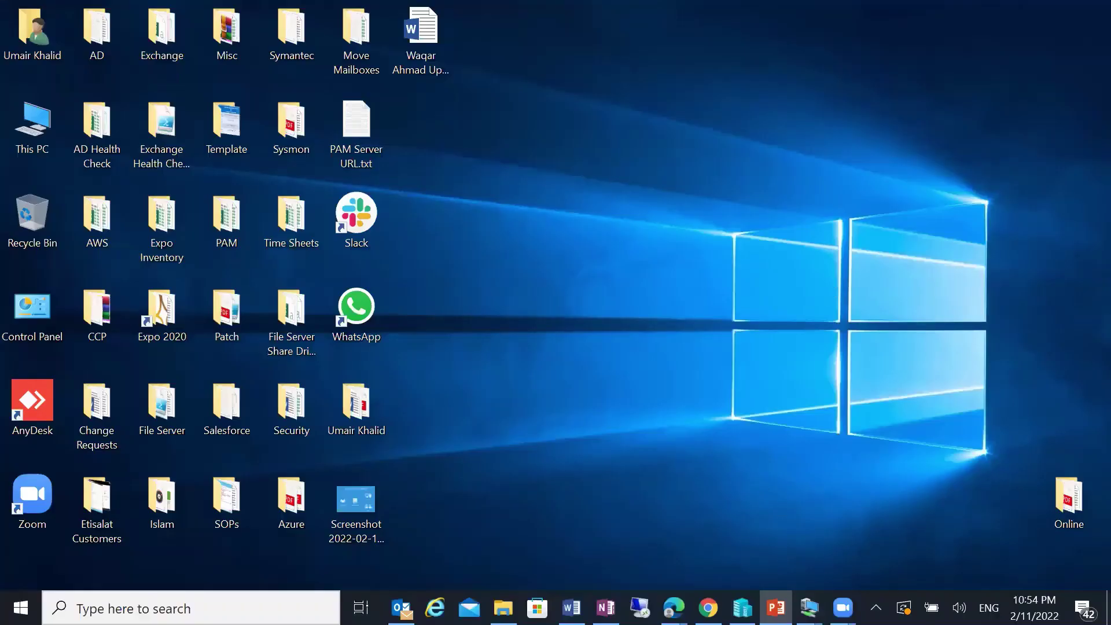
pyautogui.moveTo(809, 608)
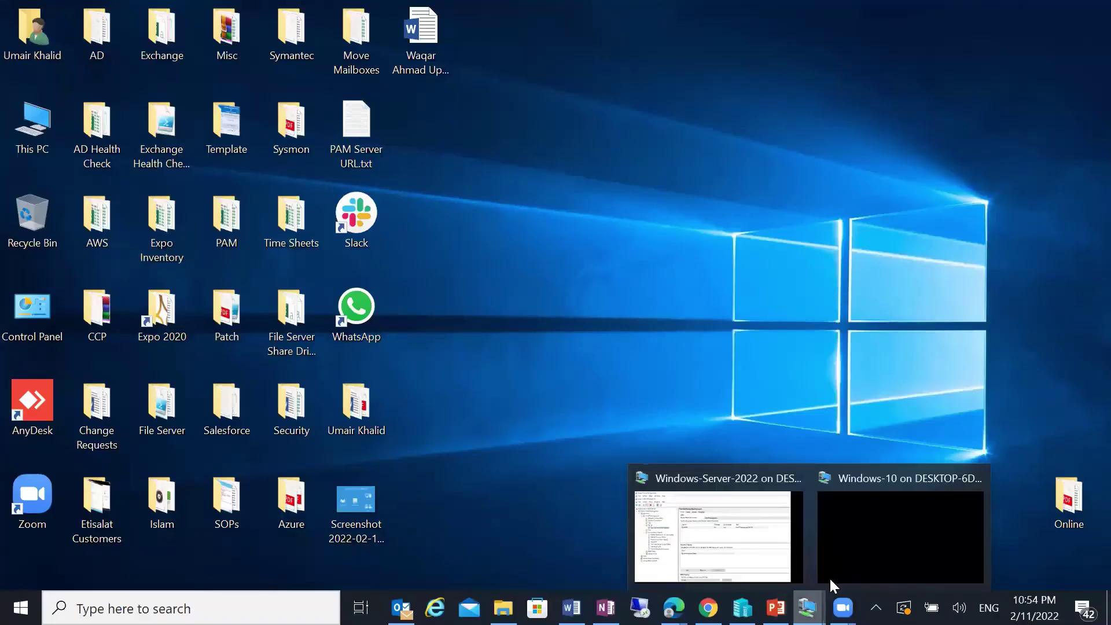
pyautogui.click(874, 549)
pyautogui.click(766, 608)
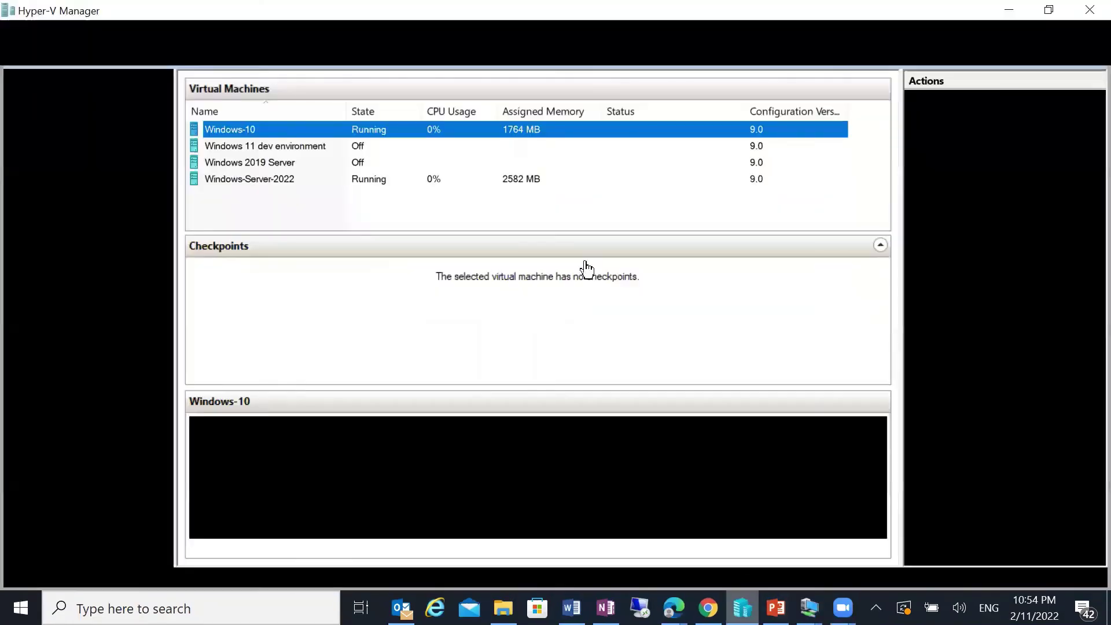
pyautogui.rightClick(288, 134)
pyautogui.click(315, 137)
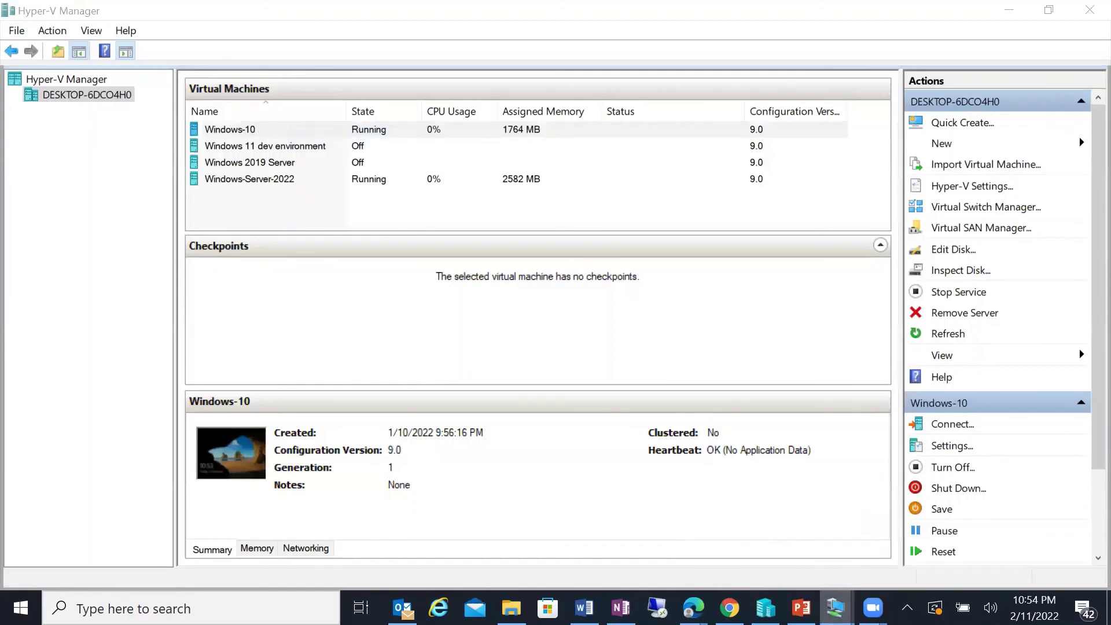
# Step: Bring up the Windows-10 session and sign in by entering the domain user's account password
pyautogui.click(886, 557)
pyautogui.moveTo(837, 607)
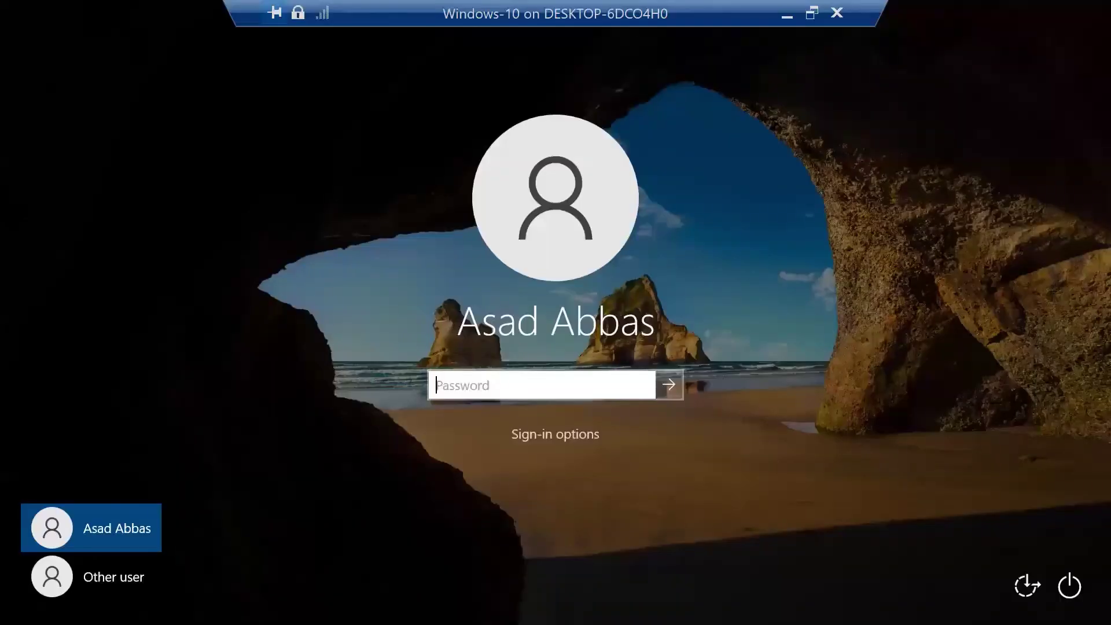
pyautogui.write('*******')
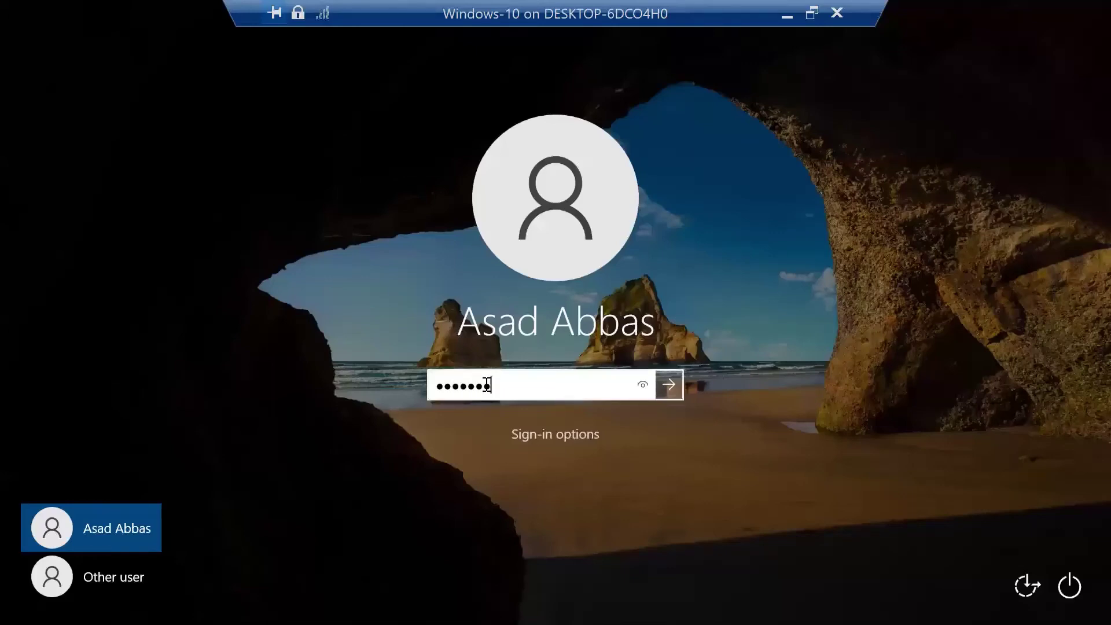
pyautogui.press('Return')
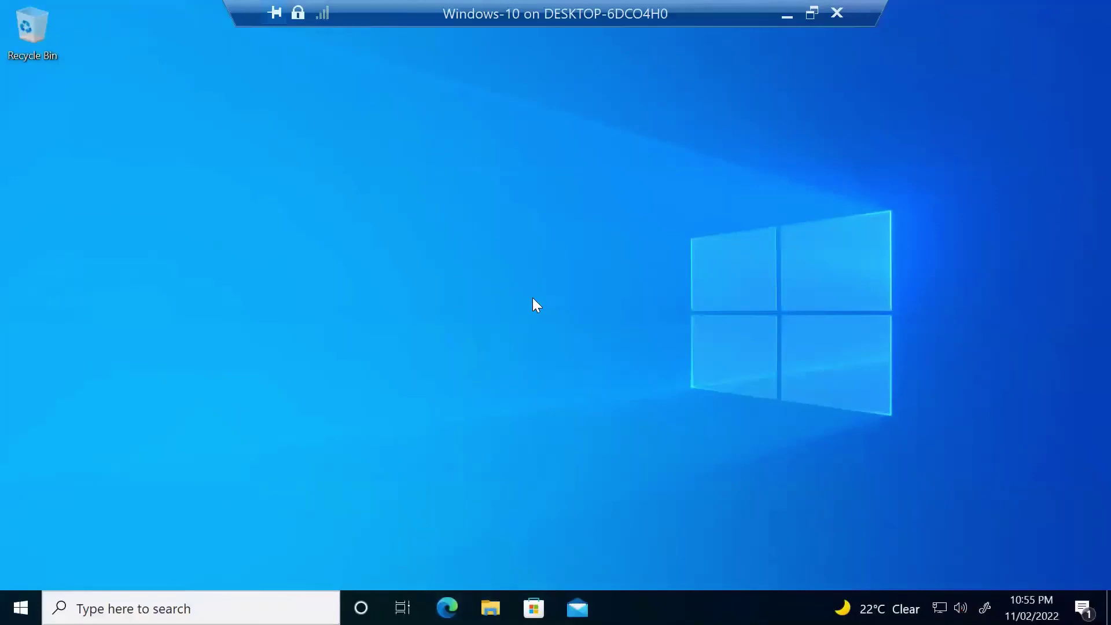
# Step: Open the list of installed programs through Control Panel on the Windows 10 client and sort it by name in ascending order
pyautogui.press('super+e')
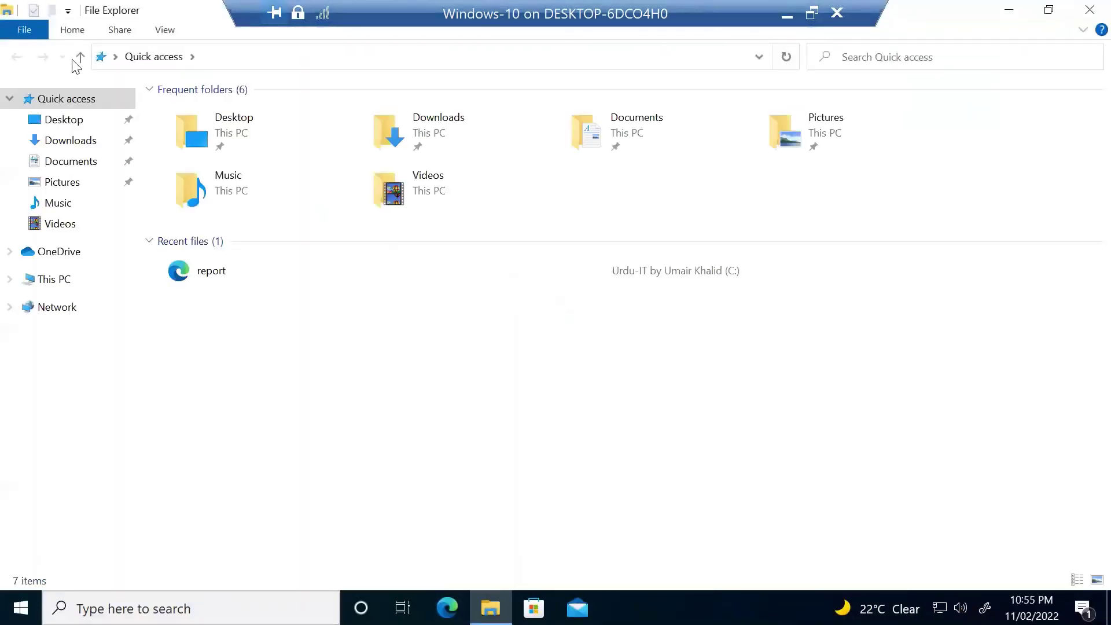
pyautogui.click(81, 53)
pyautogui.doubleClick(430, 156)
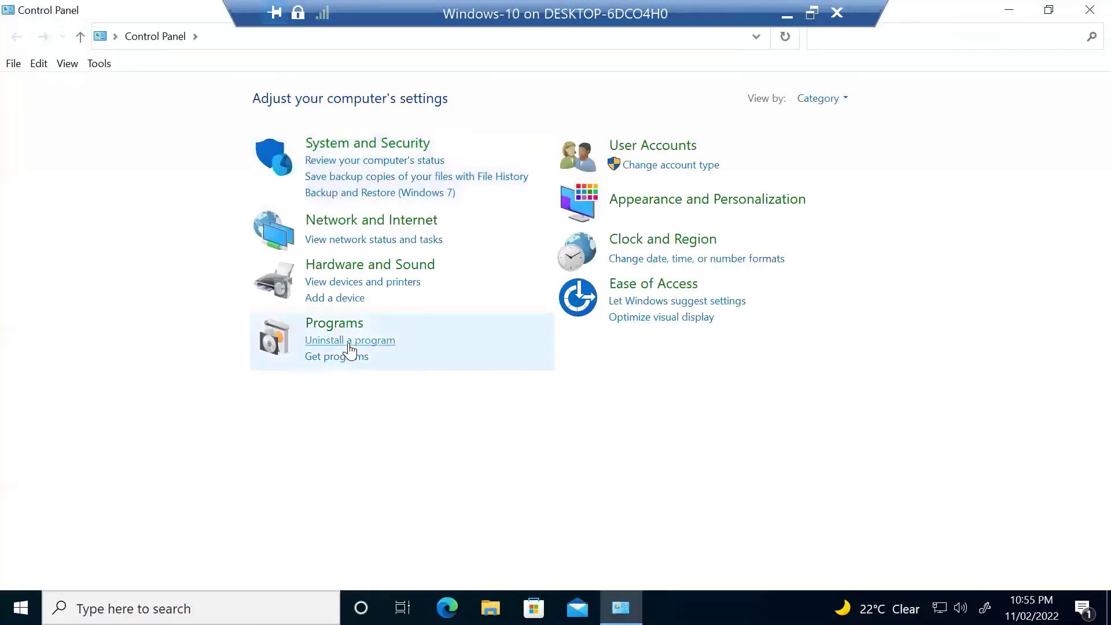
pyautogui.click(350, 340)
pyautogui.click(258, 188)
pyautogui.click(249, 189)
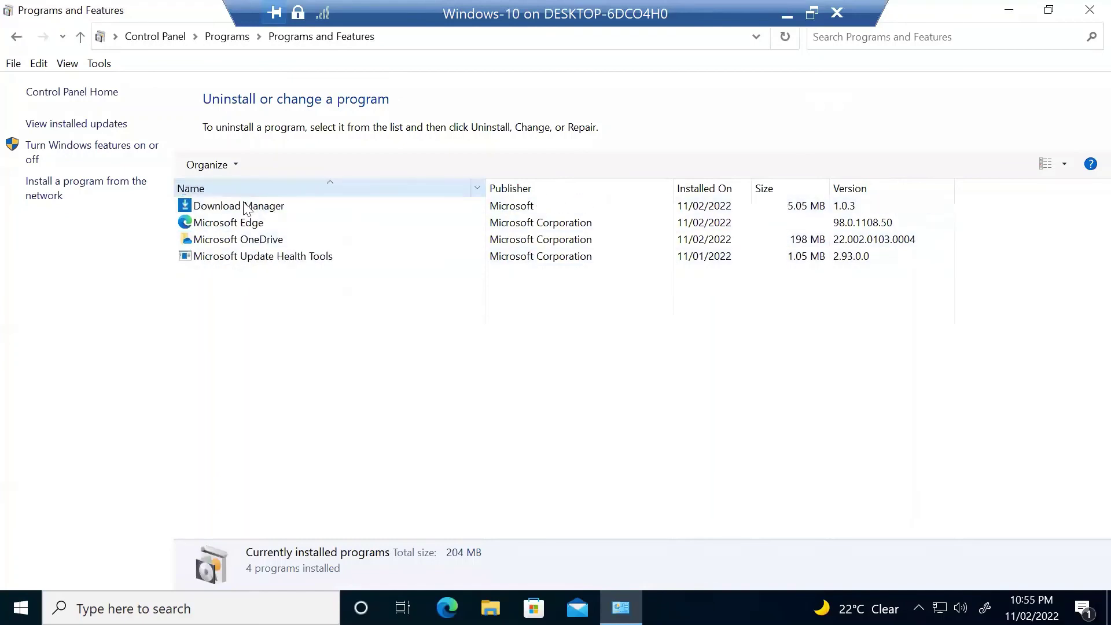
# Step: Check the Download Manager entry's details with the Name column narrowed, and view the programs available to install from the network
pyautogui.click(260, 207)
pyautogui.moveTo(486, 189); pyautogui.dragTo(385, 195)
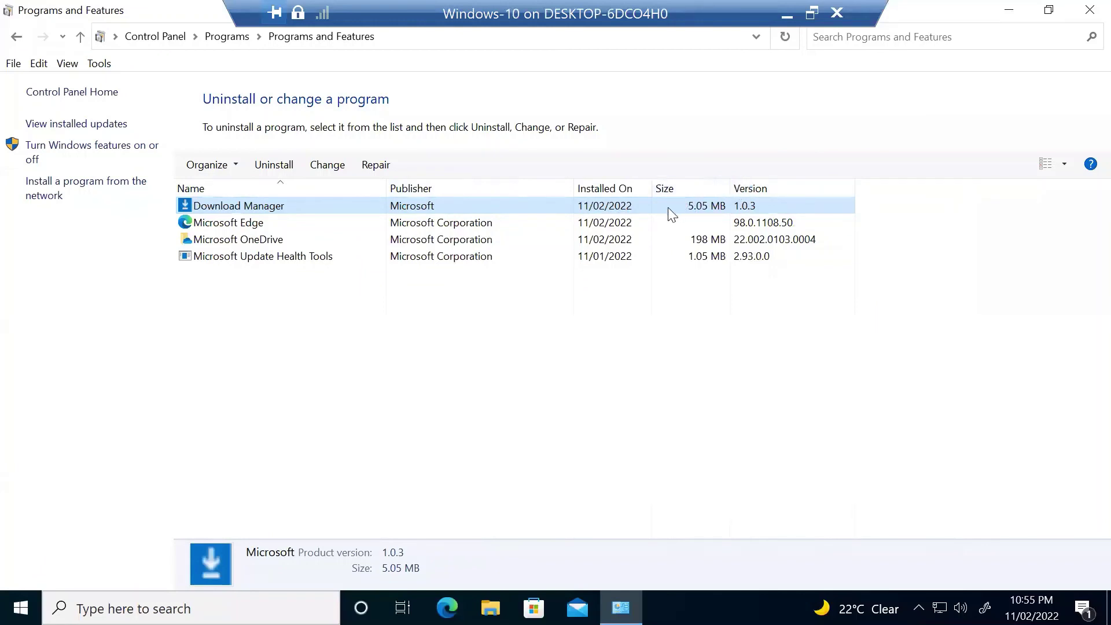
pyautogui.click(1090, 10)
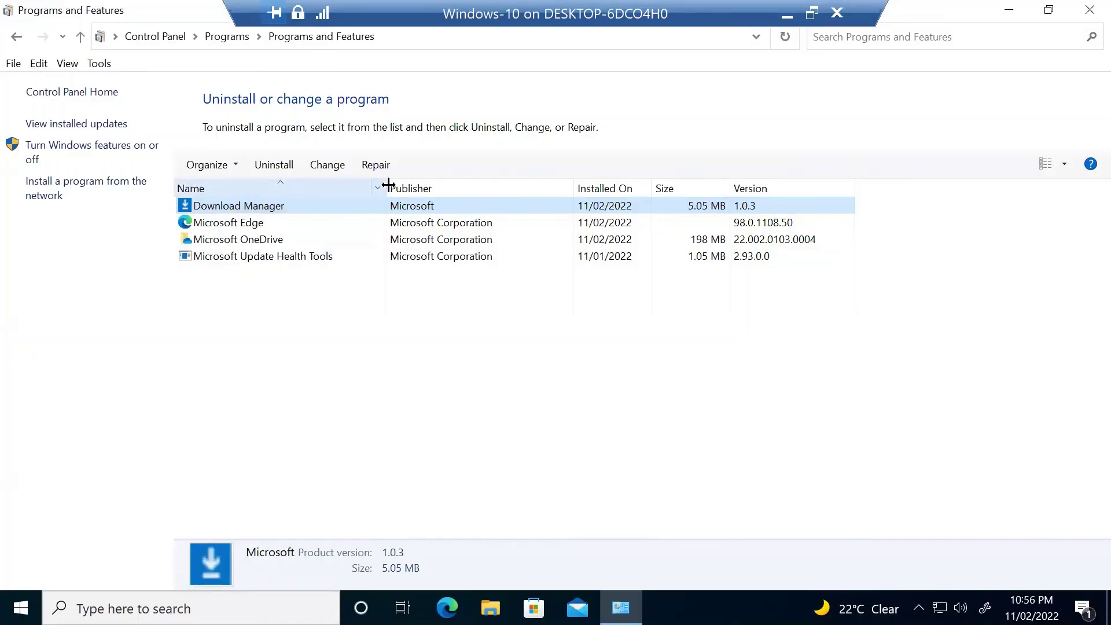
pyautogui.moveTo(386, 188); pyautogui.dragTo(344, 191)
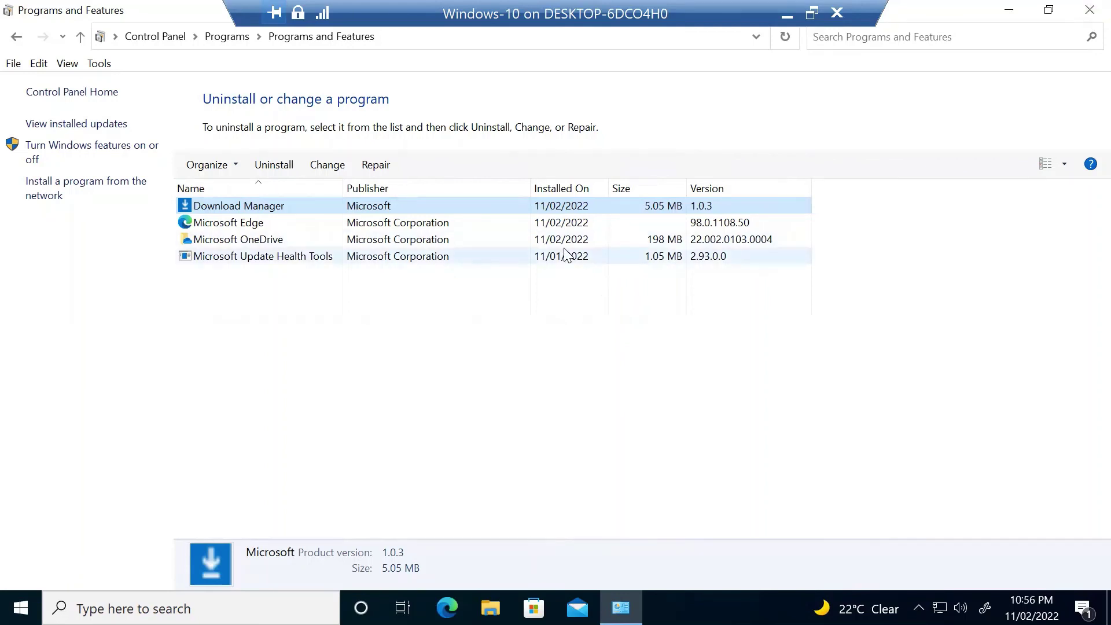
pyautogui.click(76, 194)
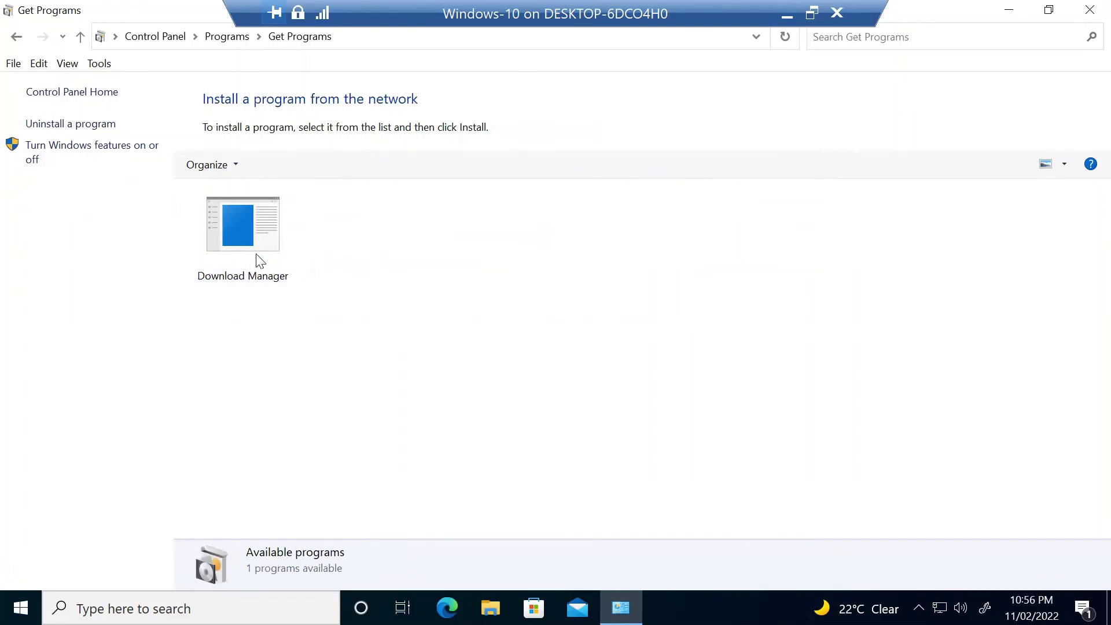
# Step: Minimize the Windows-10 session and connect to the Windows-Server-2022 virtual machine from Hyper-V Manager
pyautogui.click(788, 14)
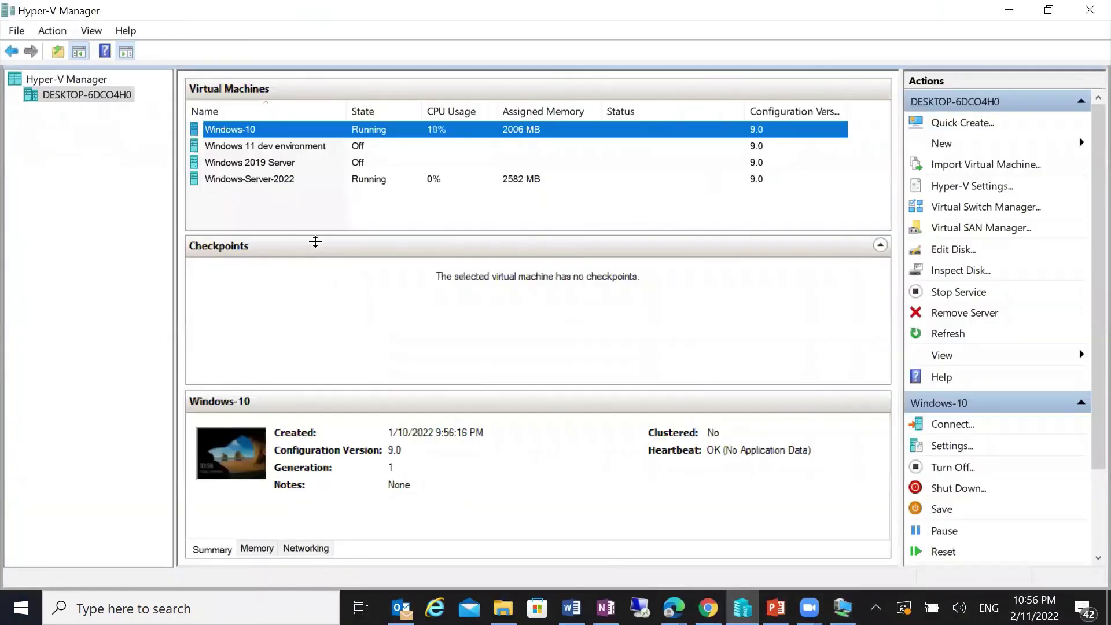
pyautogui.rightClick(274, 181)
pyautogui.click(288, 193)
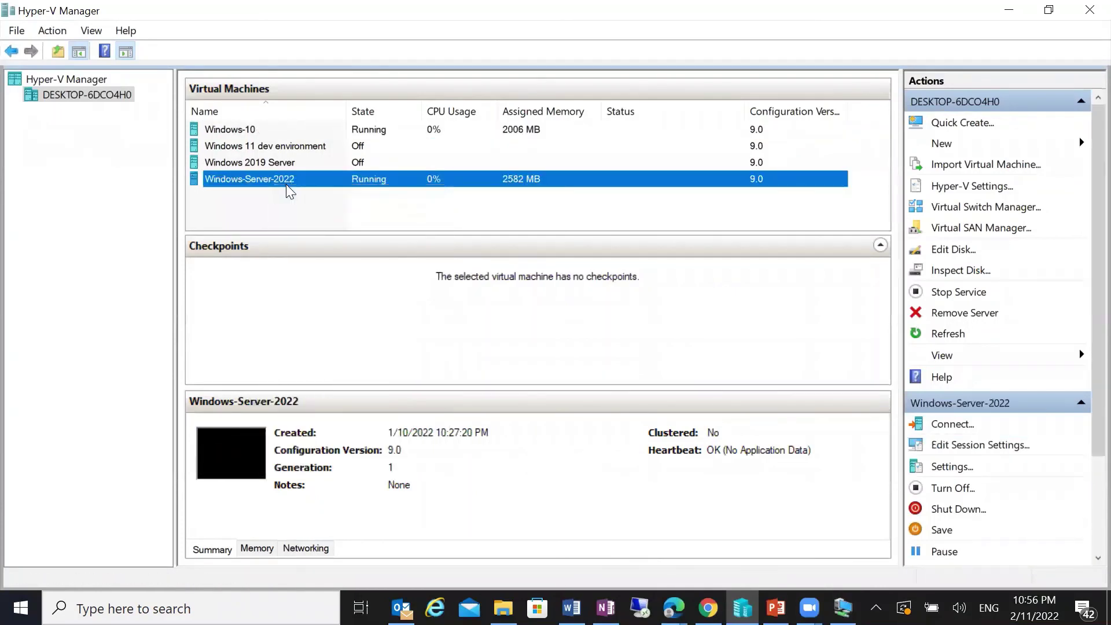